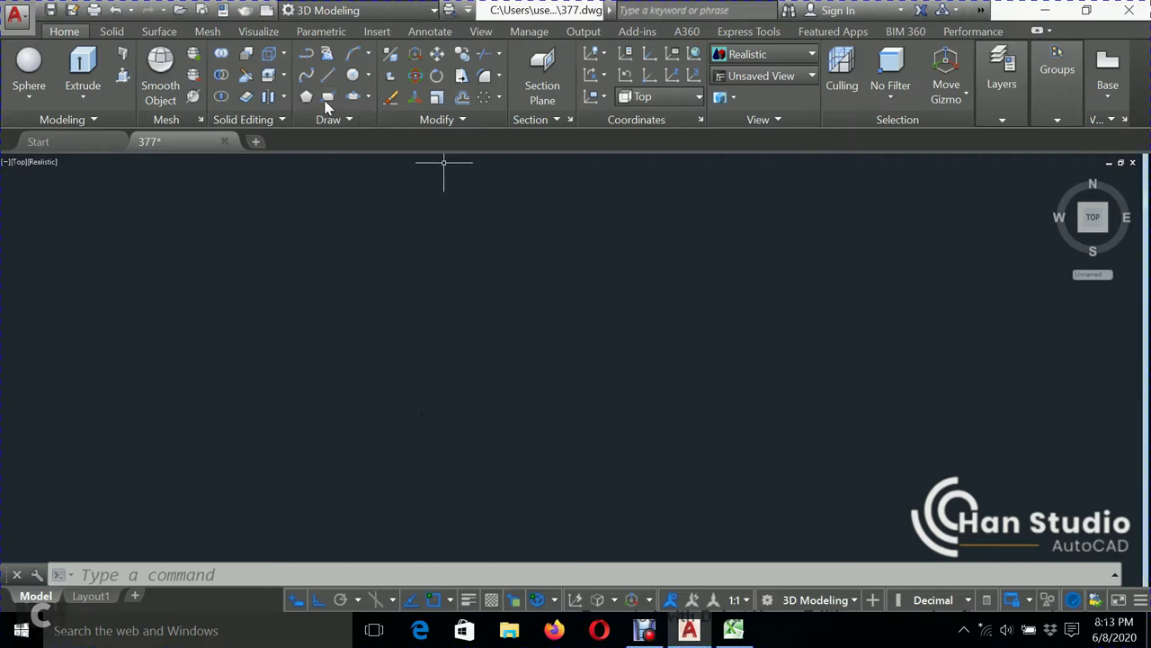
# - Draw a thin vertical 5 by 250 rectangle with REC
pyautogui.write('rec')
pyautogui.press('Return')
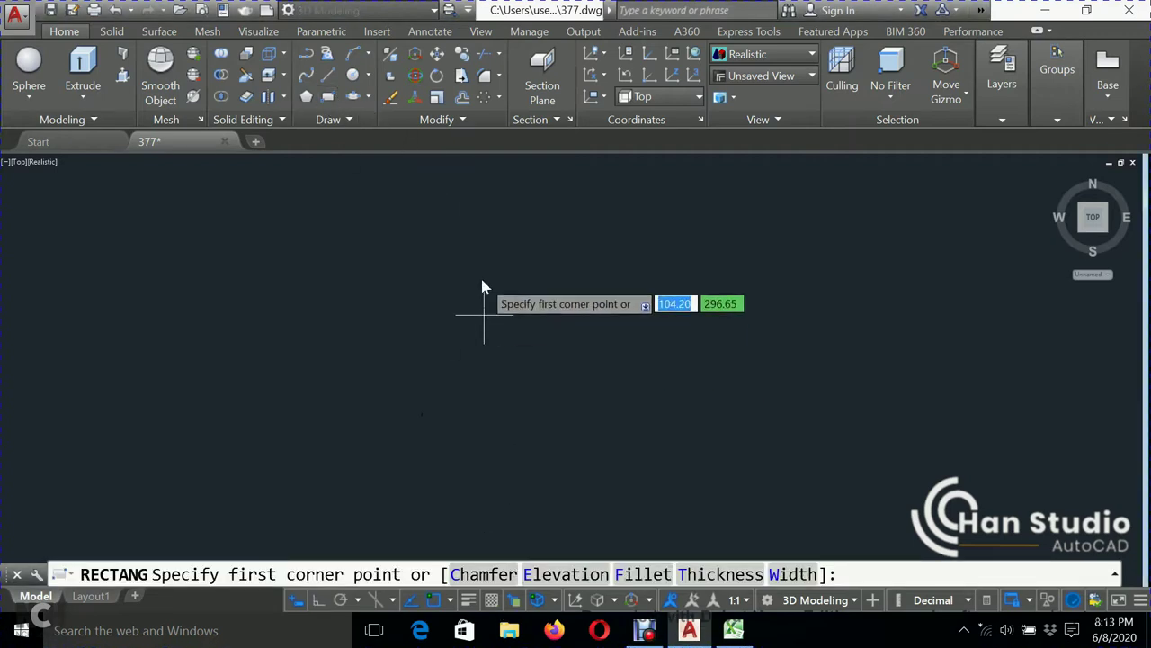
pyautogui.click(482, 279)
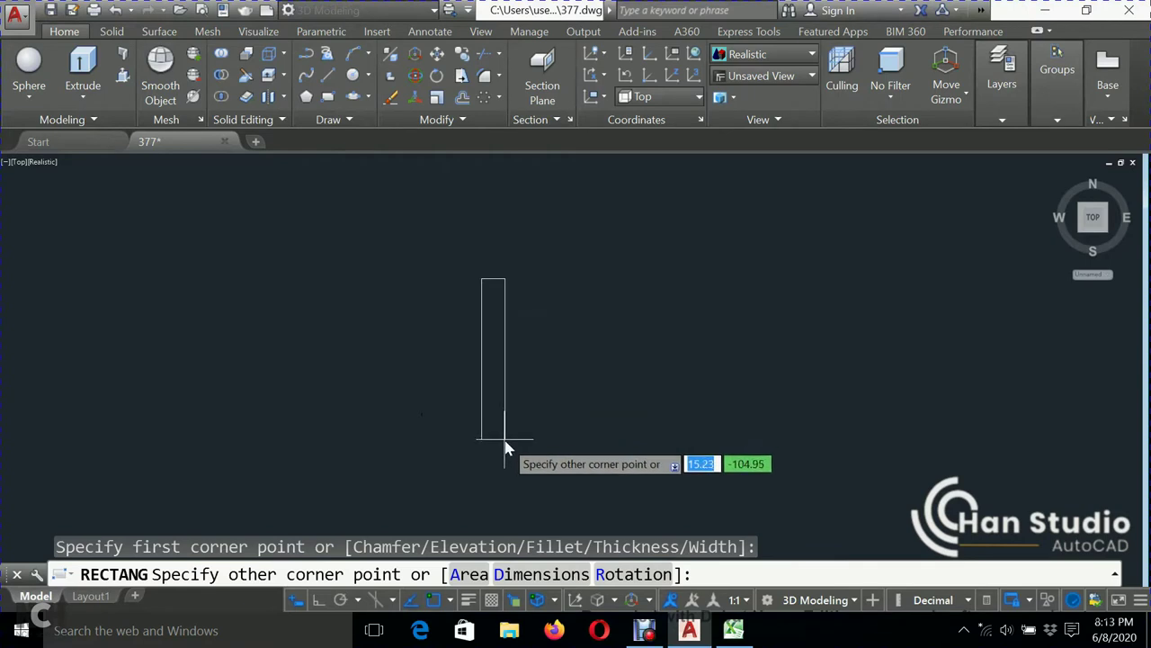
pyautogui.write('-95')
pyautogui.press('Tab')
pyautogui.write('250')
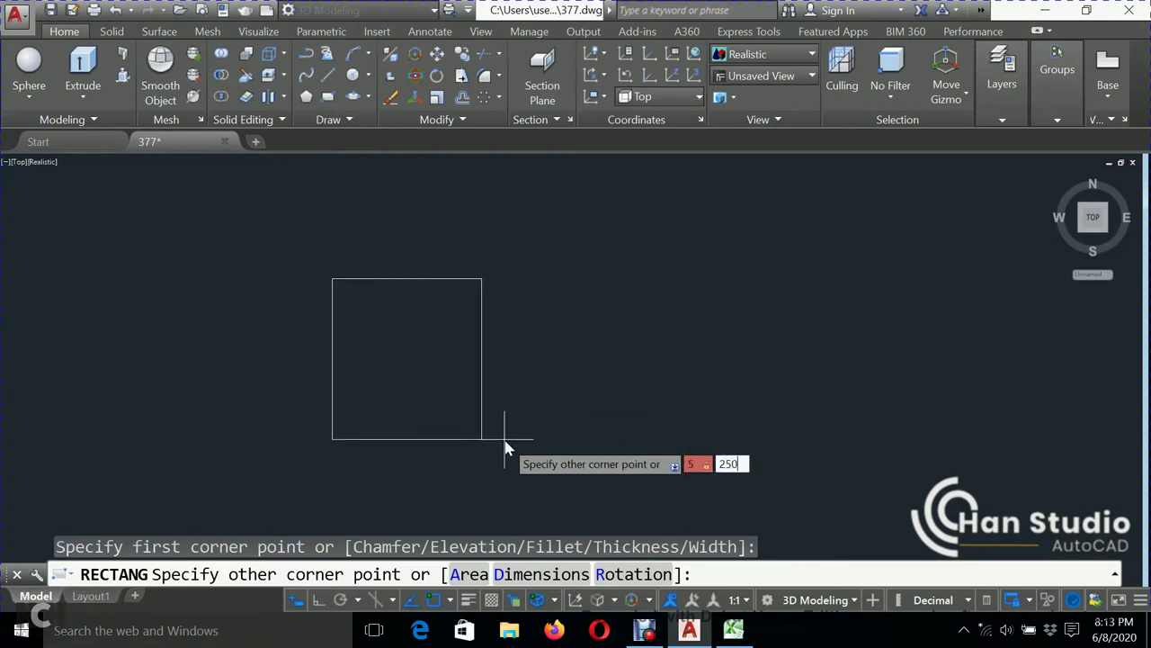
pyautogui.press('Return')
# - Recentre the view and start a second rectangle from a new first corner
pyautogui.moveTo(682, 207); pyautogui.dragTo(769, 457, button='middle')
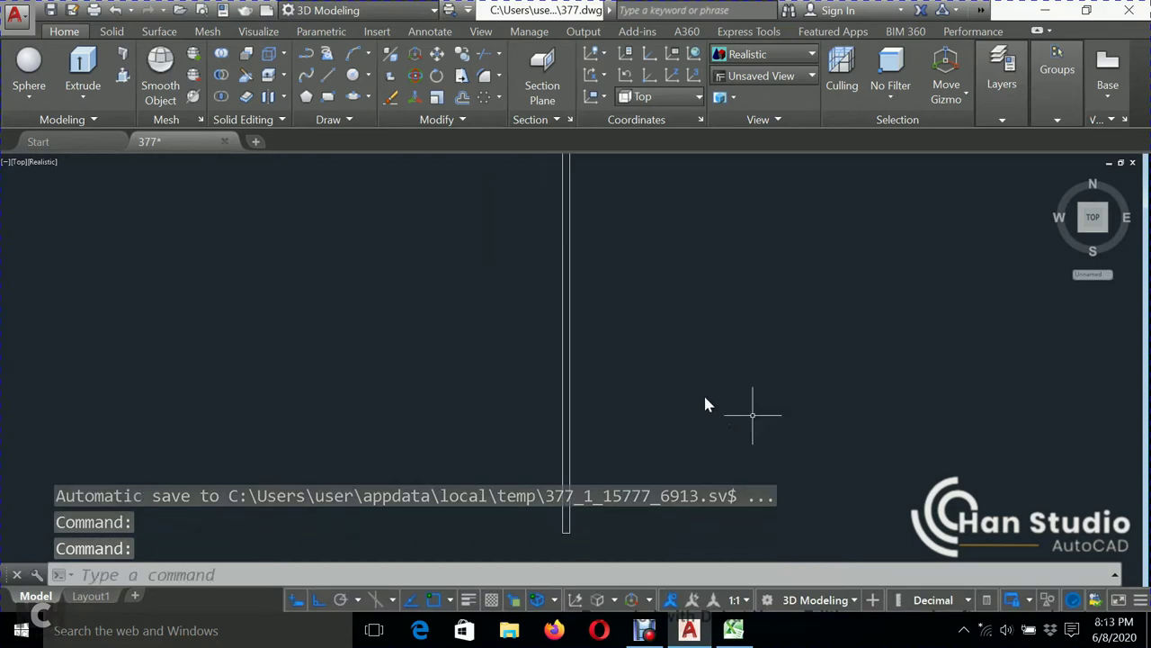
pyautogui.moveTo(709, 385); pyautogui.dragTo(711, 387, button='middle')
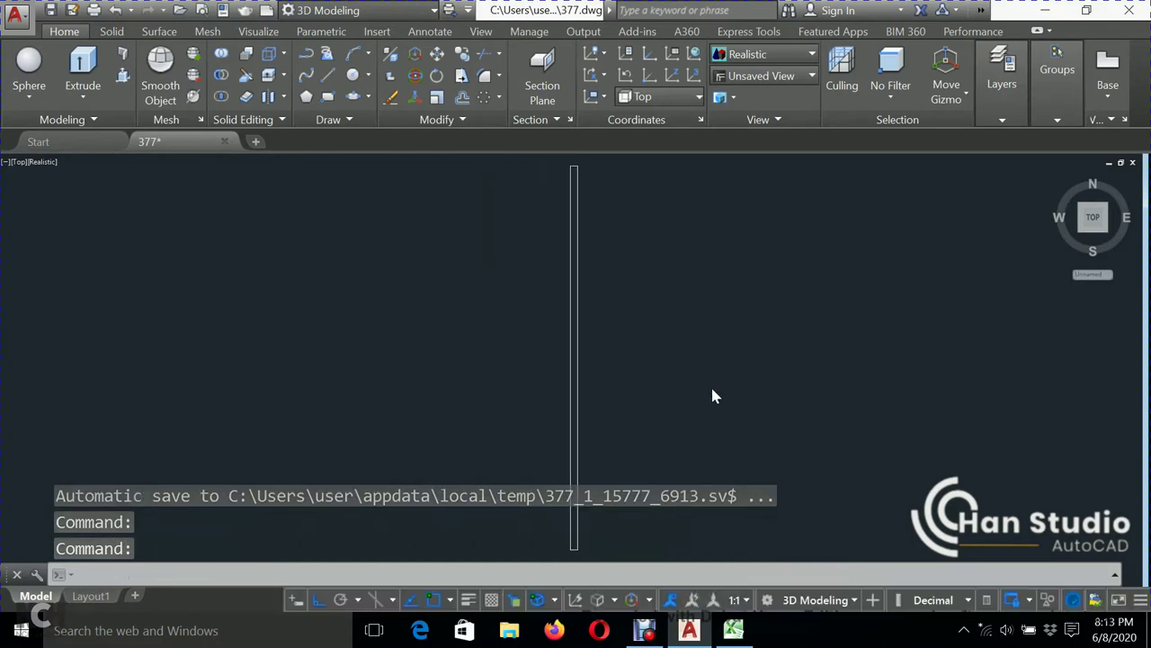
pyautogui.click(327, 97)
pyautogui.click(113, 260)
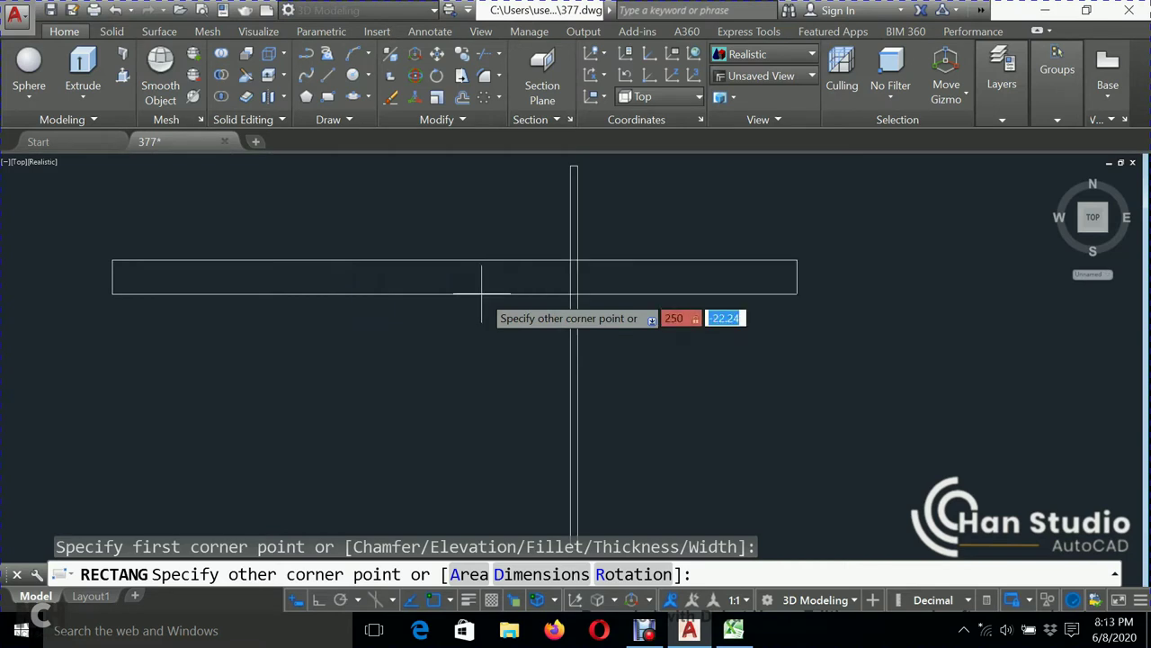
# - Finish the horizontal 250 by 5 bar and mark its midpoint with a short line
pyautogui.press('Return')
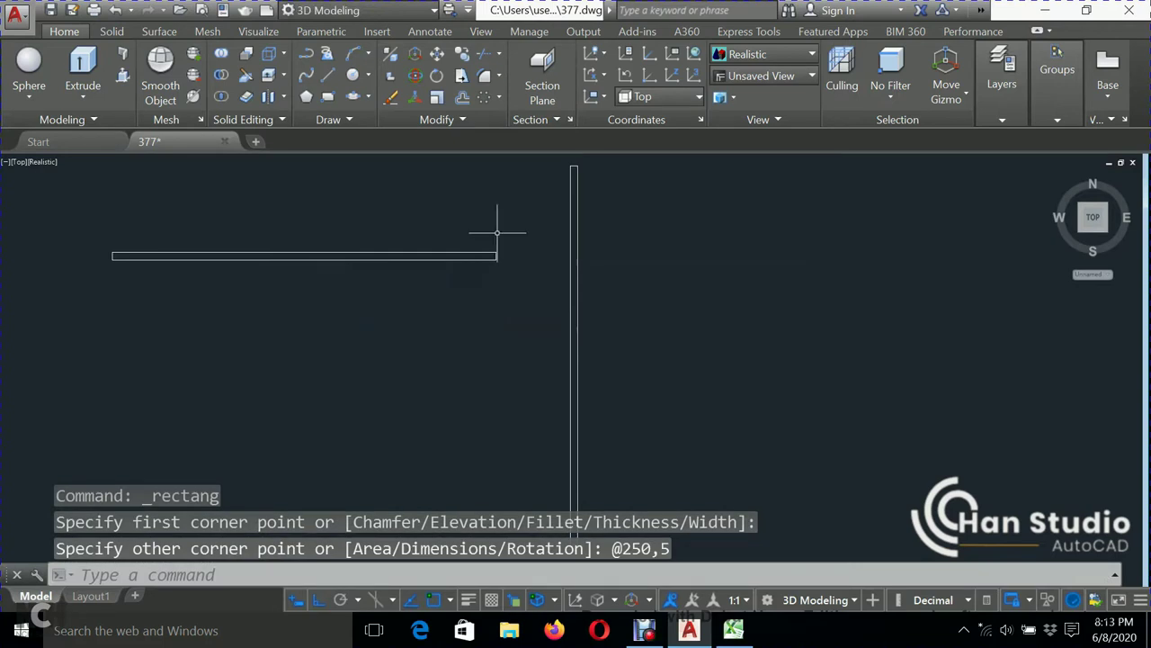
pyautogui.press('l')
pyautogui.press('Return')
pyautogui.click(306, 258)
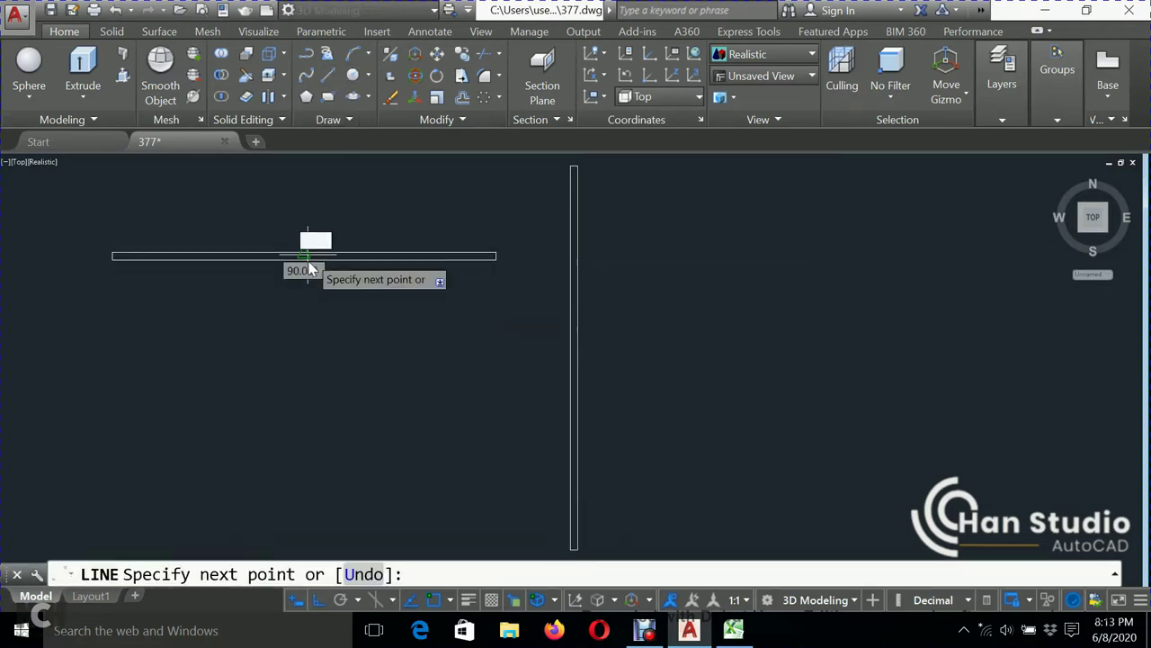
pyautogui.click(305, 261)
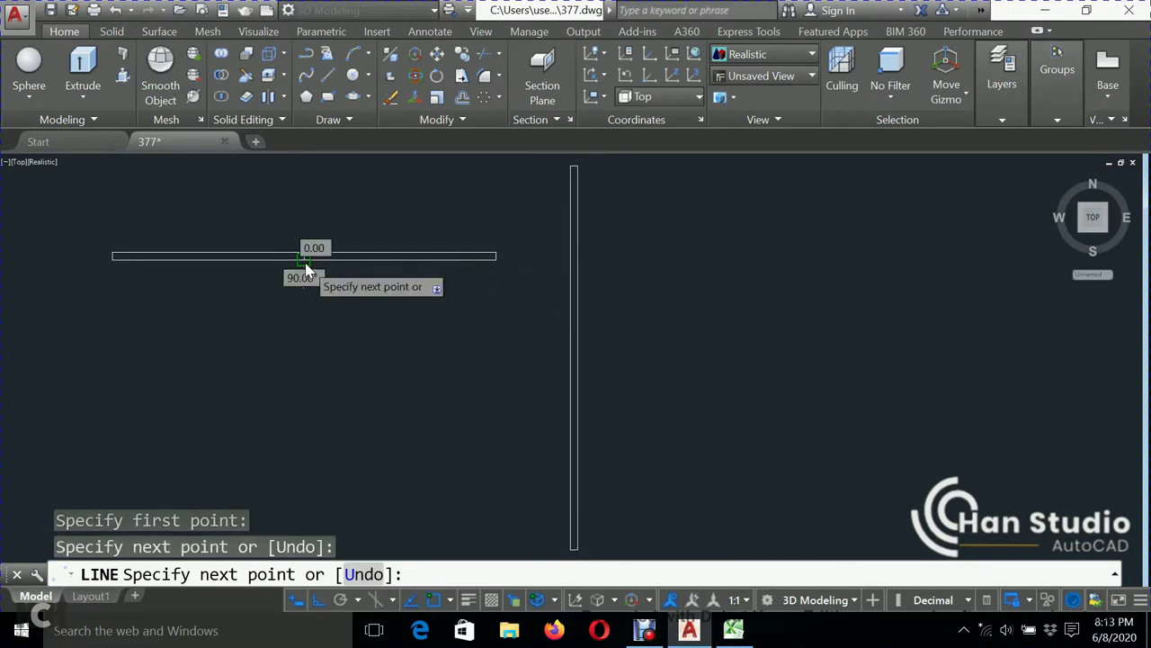
pyautogui.press('Escape')
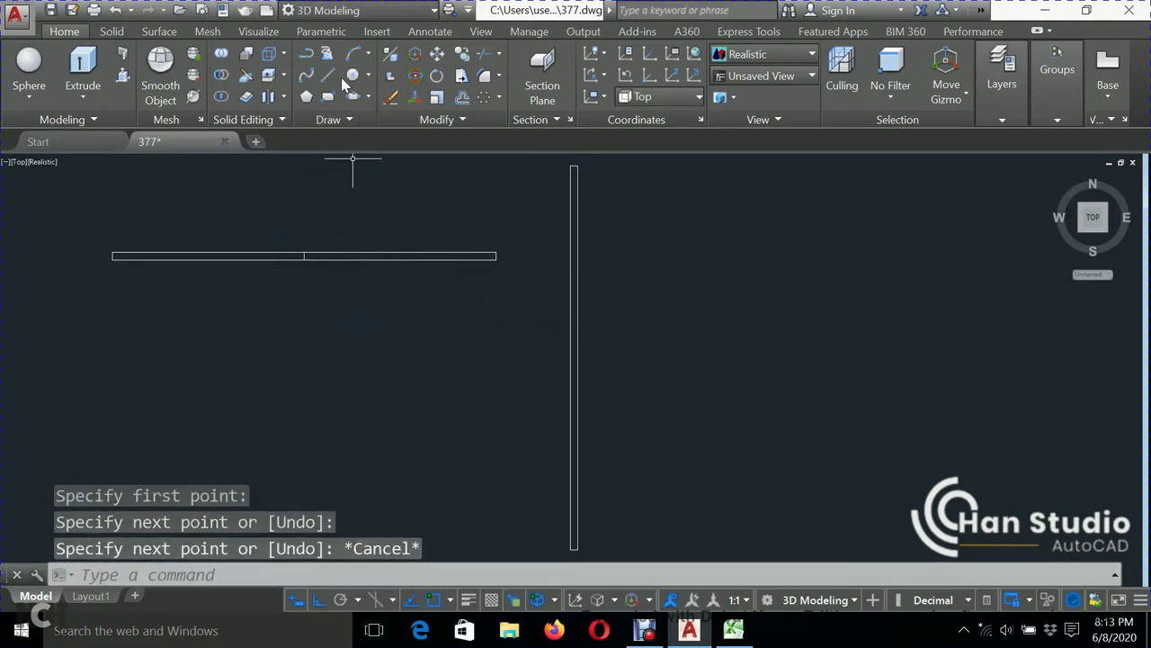
pyautogui.click(328, 77)
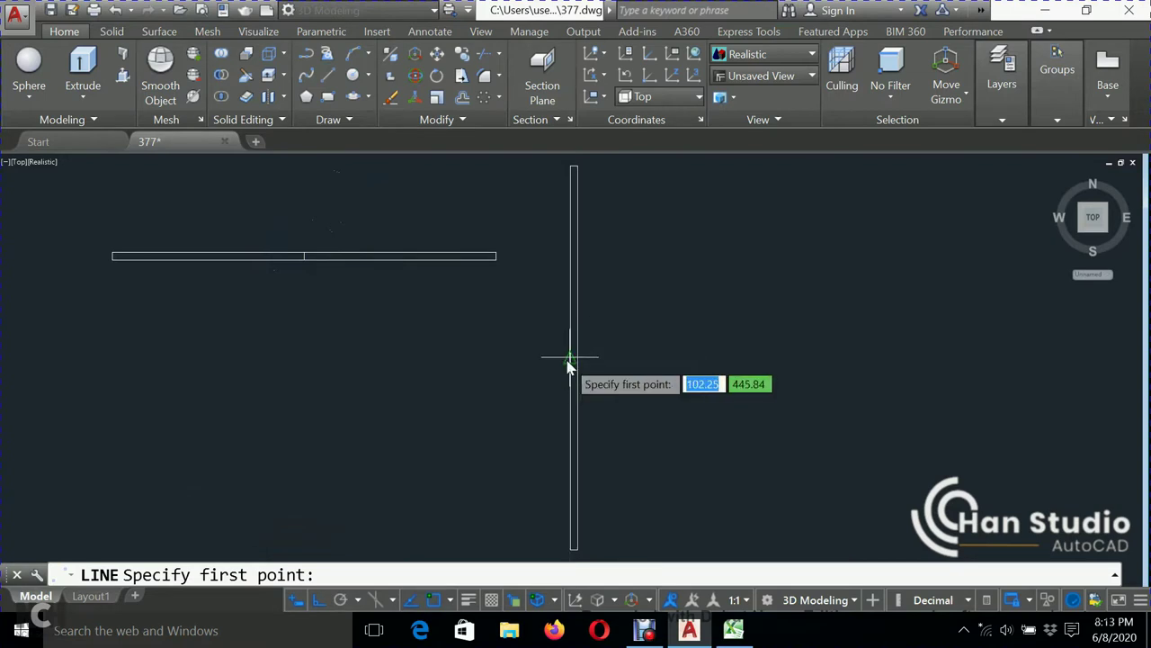
pyautogui.click(573, 361)
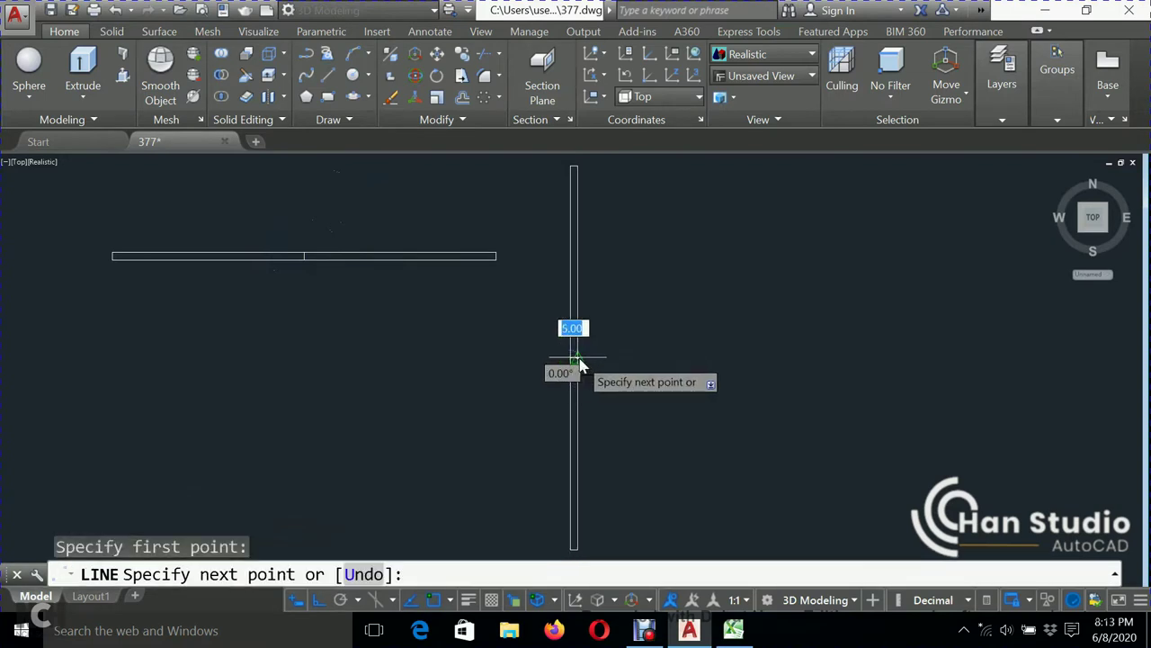
pyautogui.press('Escape')
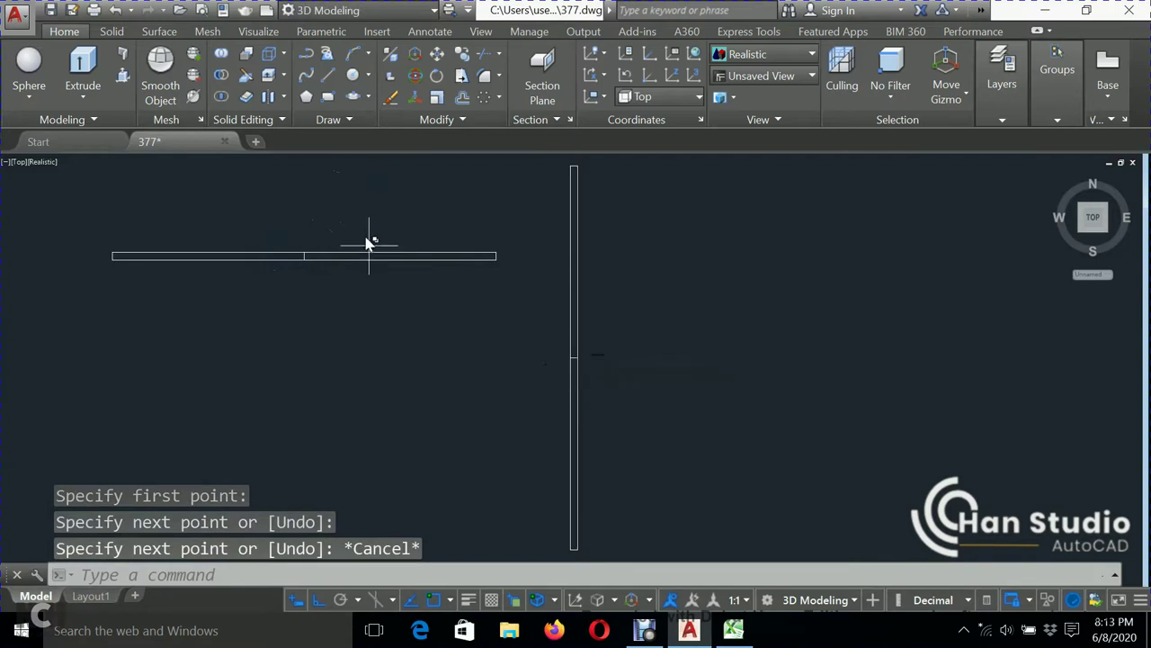
# - Move the horizontal bar so its midpoint lands on the vertical bar's midpoint
pyautogui.click(358, 217)
pyautogui.click(221, 289)
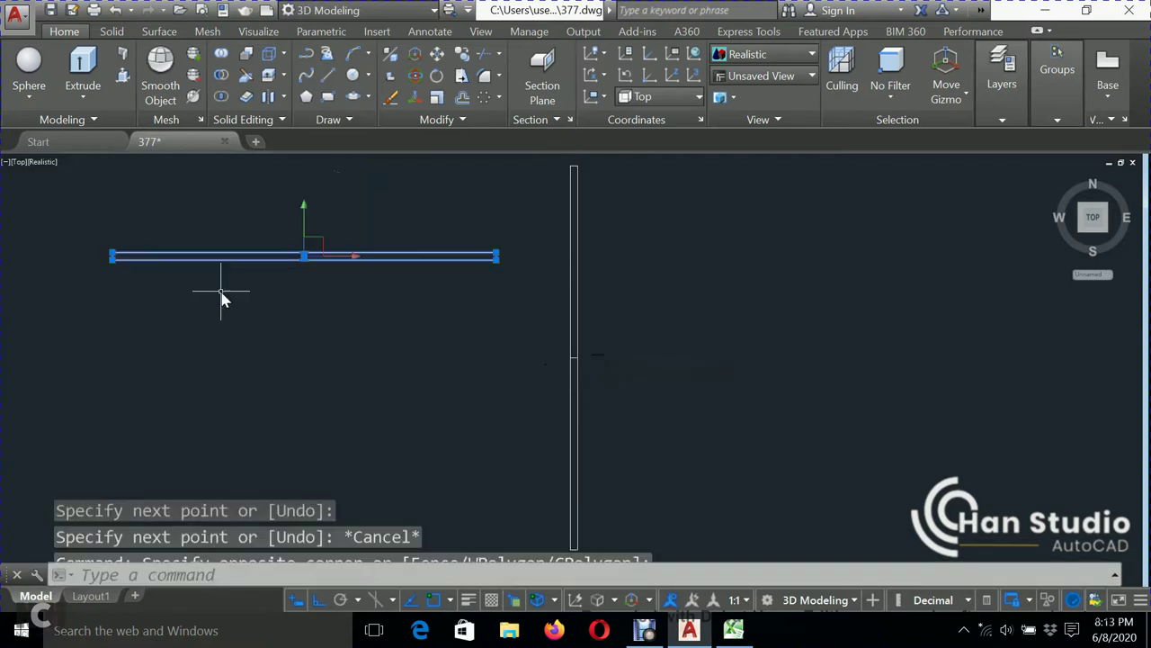
pyautogui.write('M')
pyautogui.press('Return')
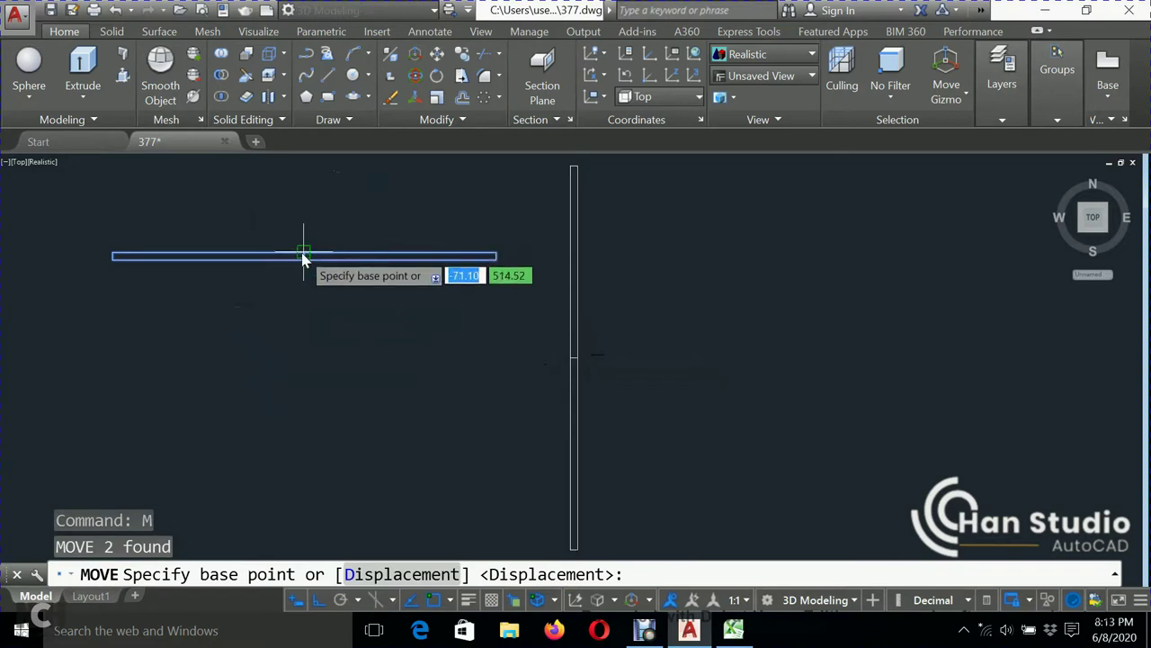
pyautogui.click(304, 257)
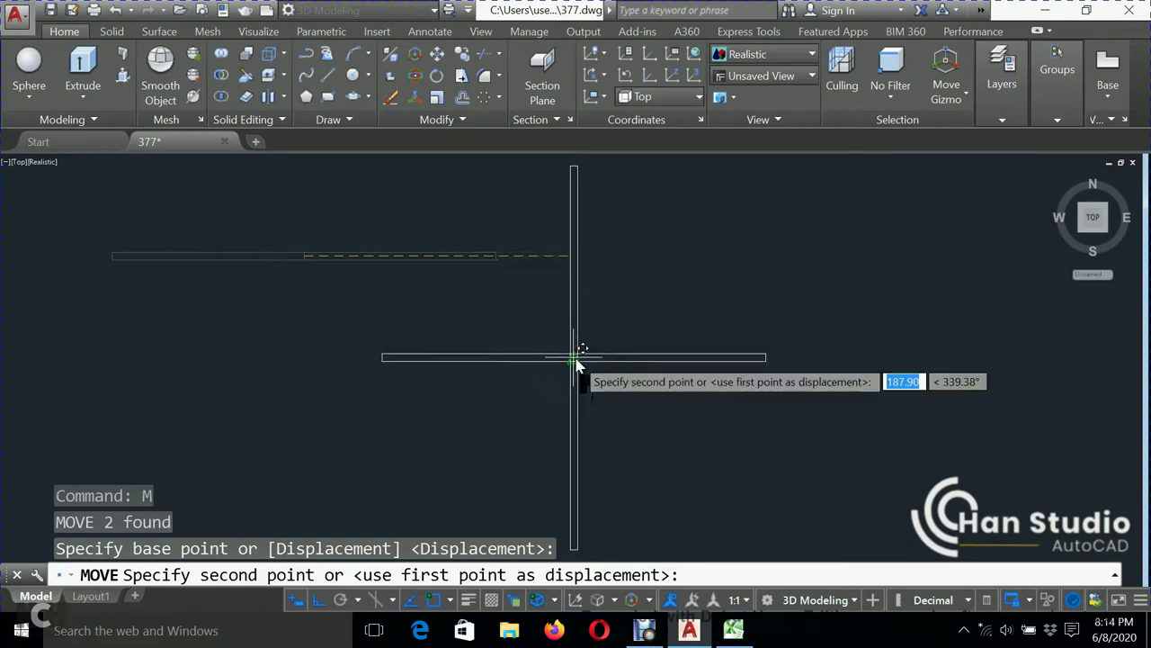
pyautogui.click(574, 357)
pyautogui.press('Escape')
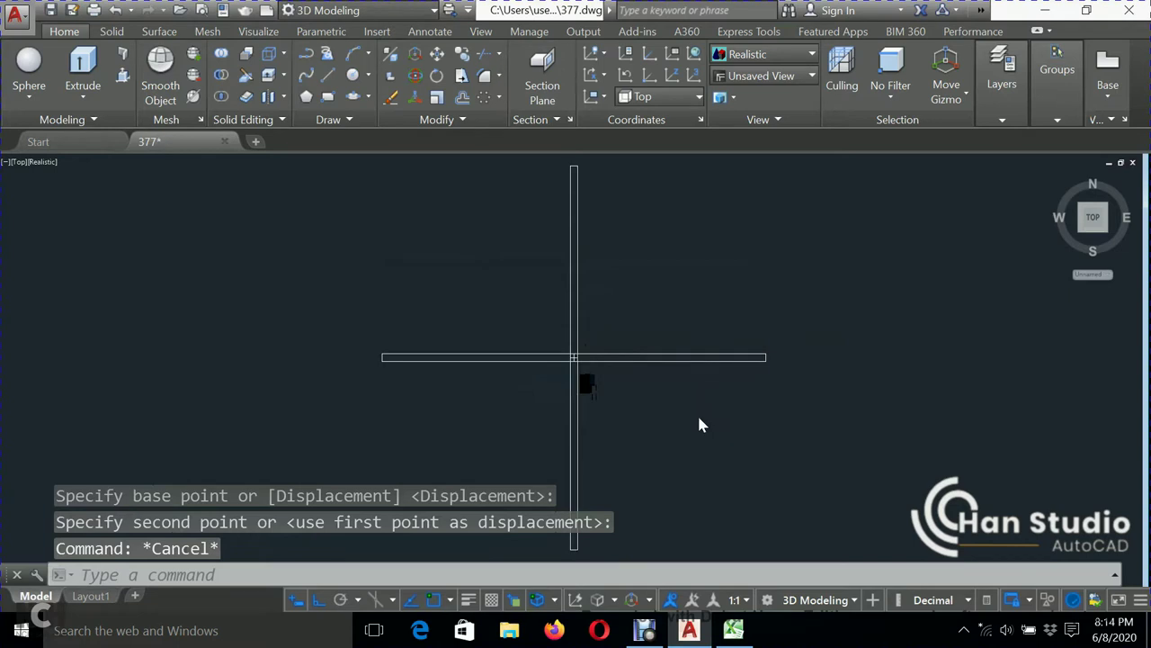
pyautogui.moveTo(697, 413); pyautogui.dragTo(693, 360, button='middle')
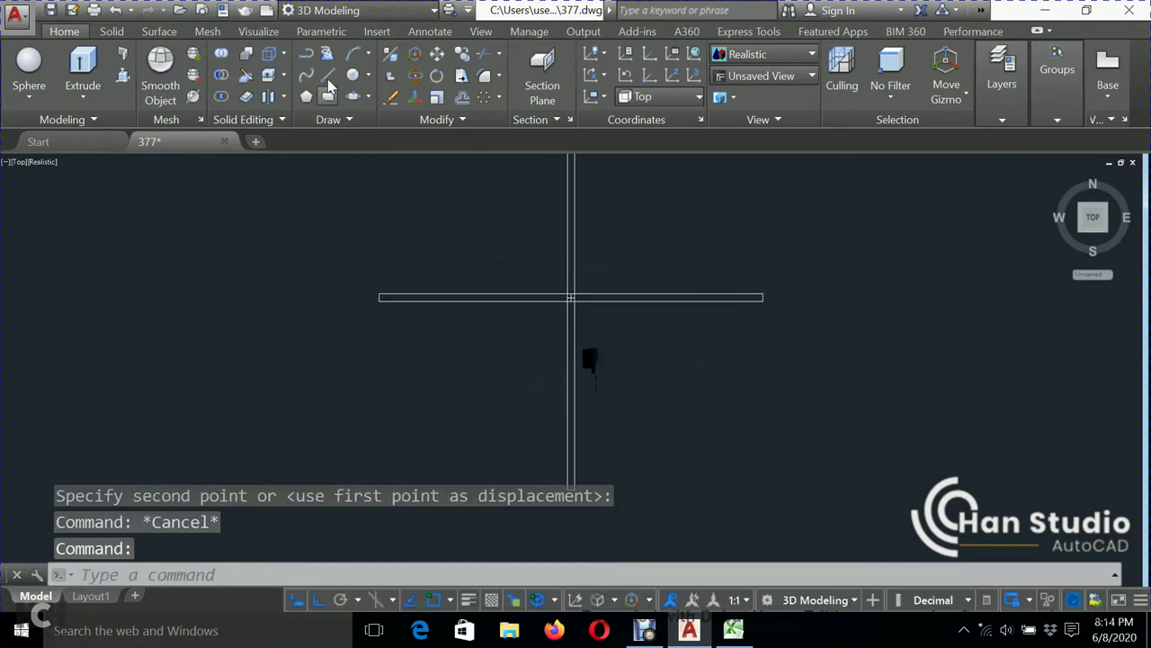
# - Draw a guide line from the cross centre straight down the vertical bar
pyautogui.write('l')
pyautogui.press('Return')
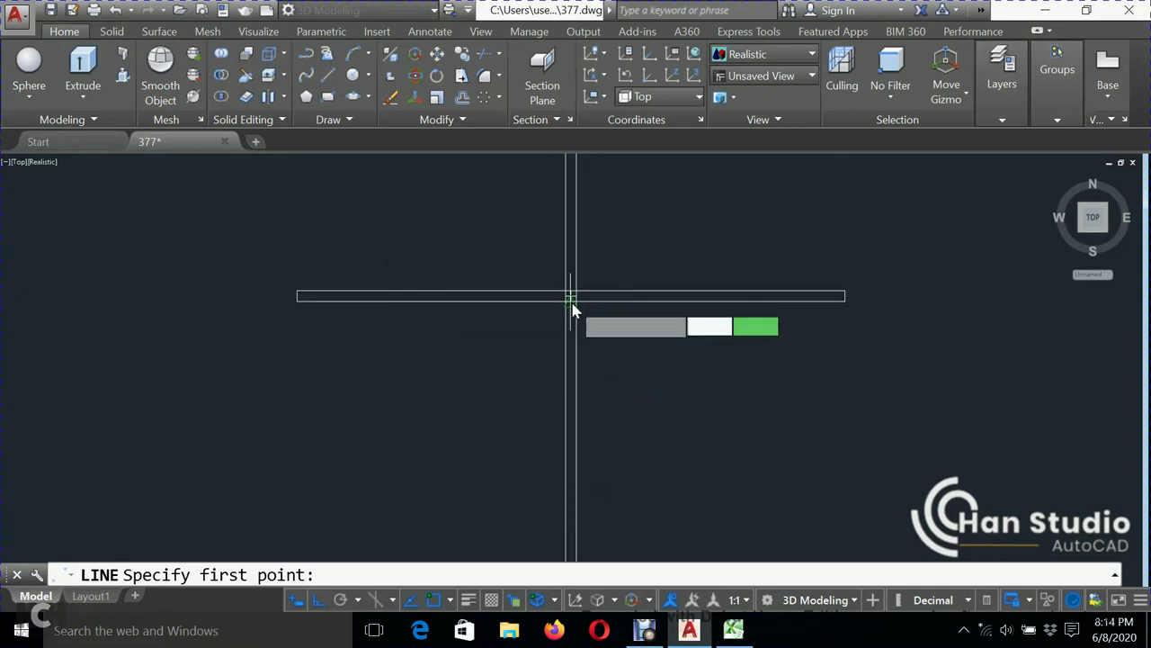
pyautogui.click(570, 296)
pyautogui.scroll(-2, 557, 389)
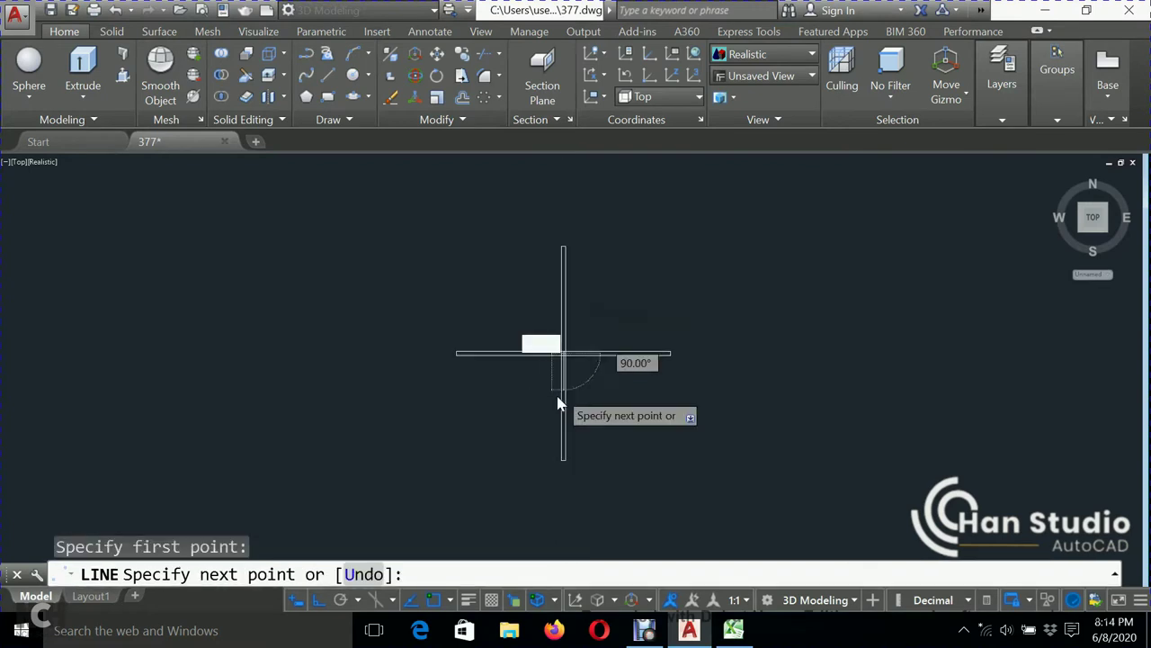
pyautogui.click(563, 492)
pyautogui.press('Escape')
pyautogui.scroll(2, 590, 419)
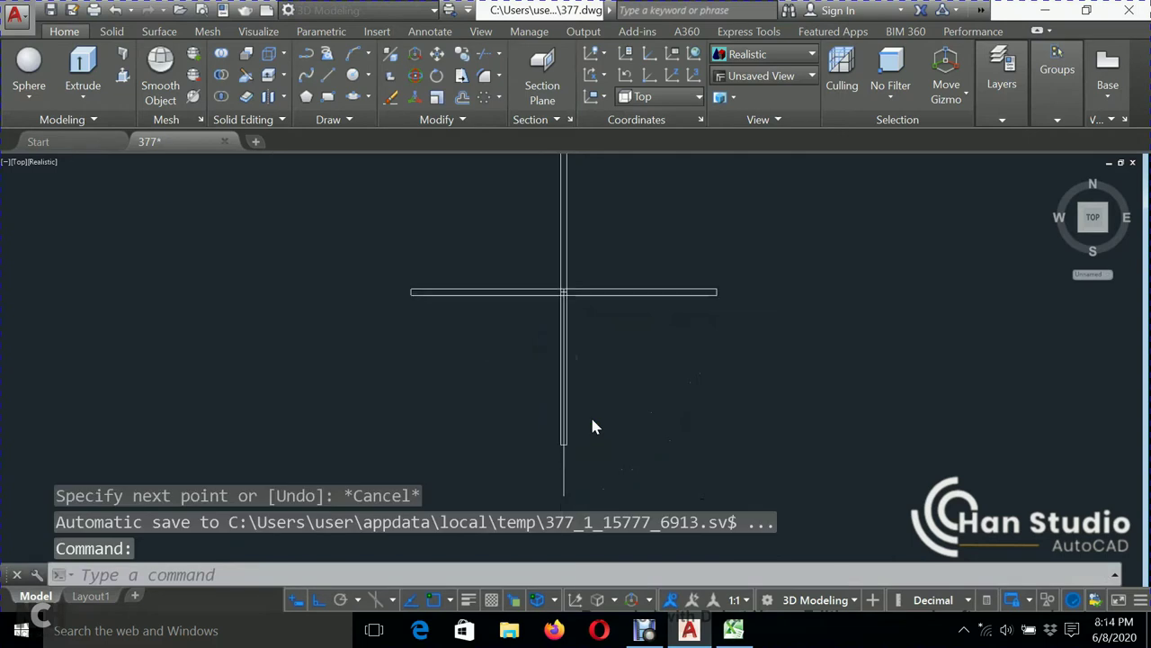
pyautogui.moveTo(625, 367); pyautogui.dragTo(601, 452, button='middle')
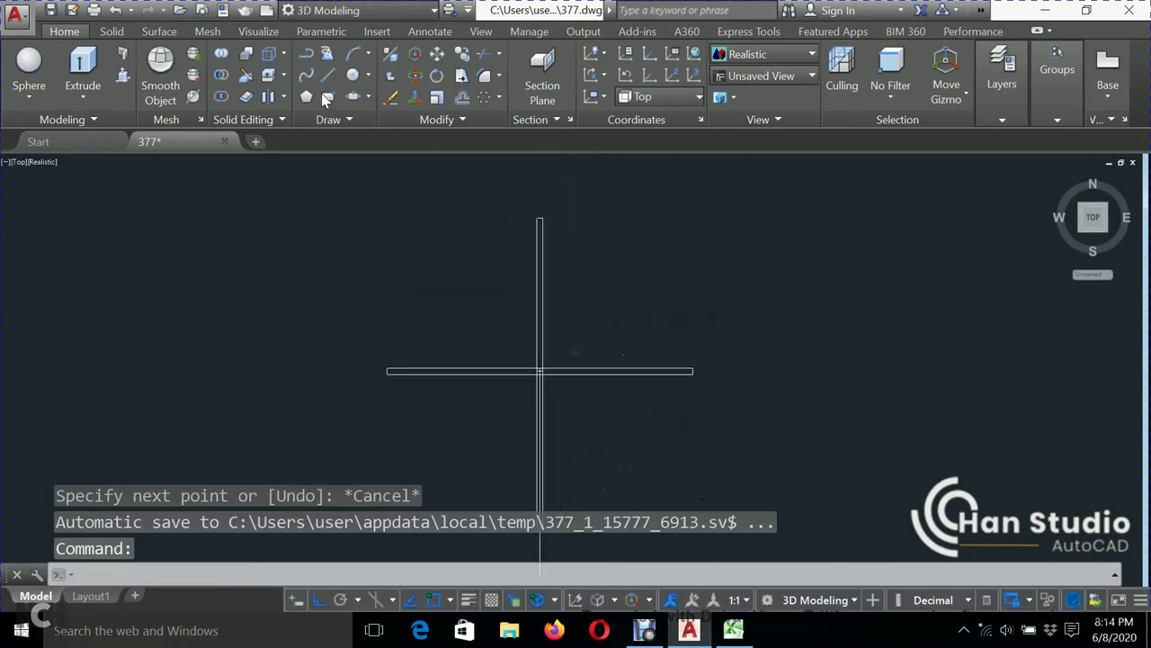
# - Draw a 35-unit line from the cross centre to the right
pyautogui.write('l')
pyautogui.press('Return')
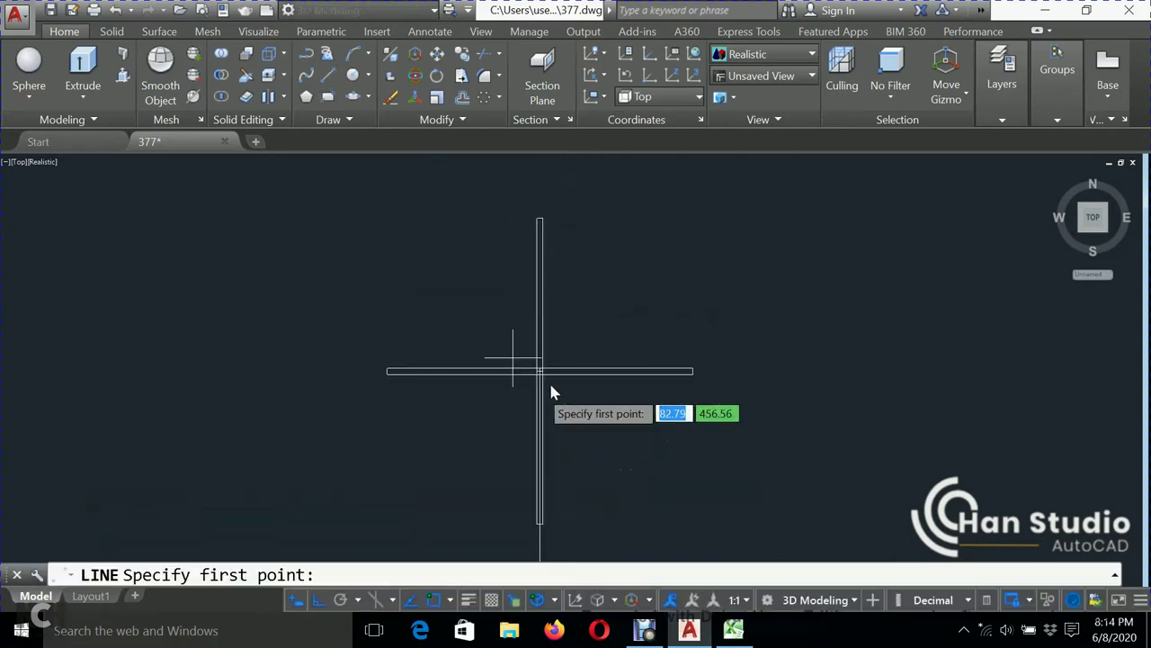
pyautogui.scroll(1, 580, 382)
pyautogui.scroll(2, 578, 385)
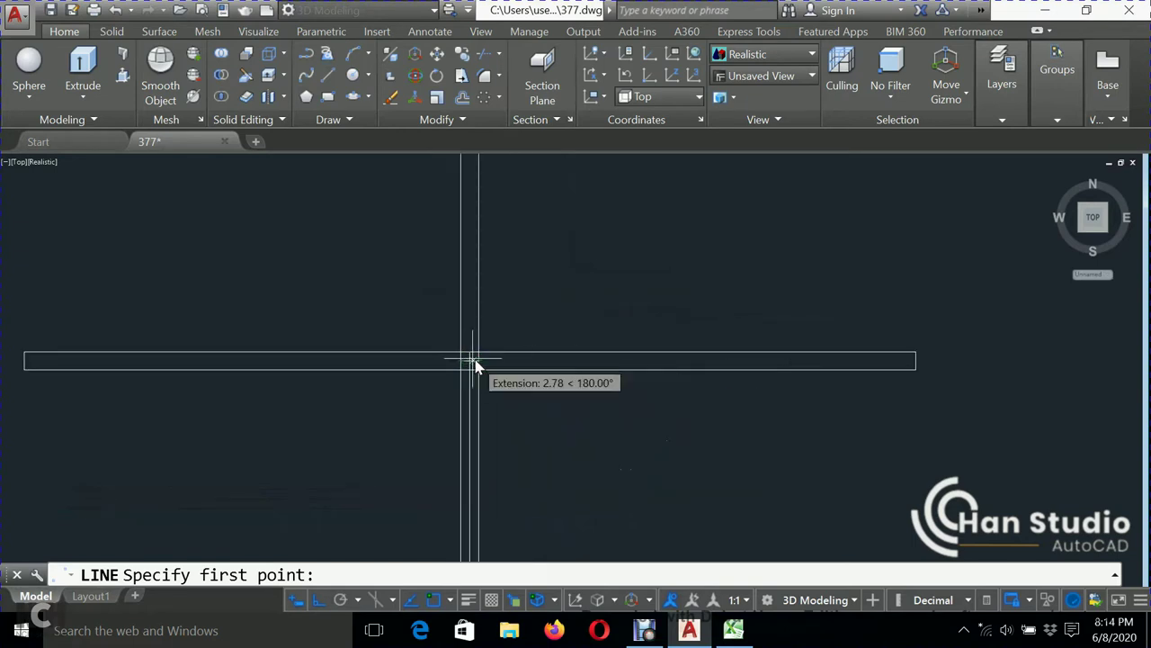
pyautogui.click(475, 365)
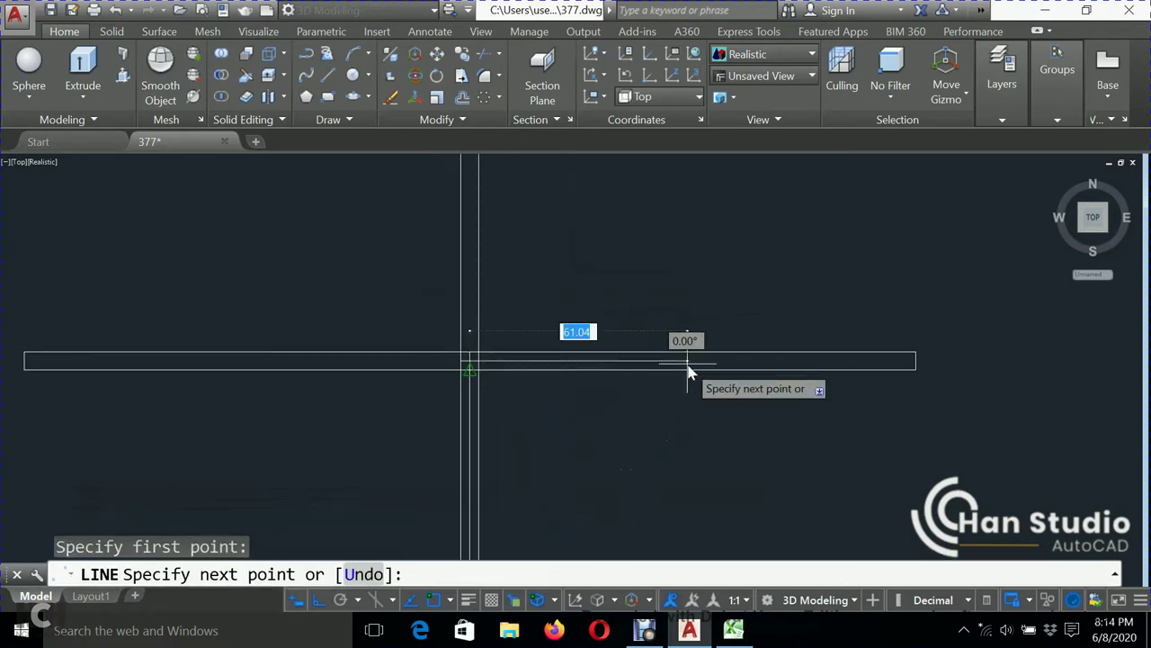
pyautogui.write('5')
pyautogui.press('Return')
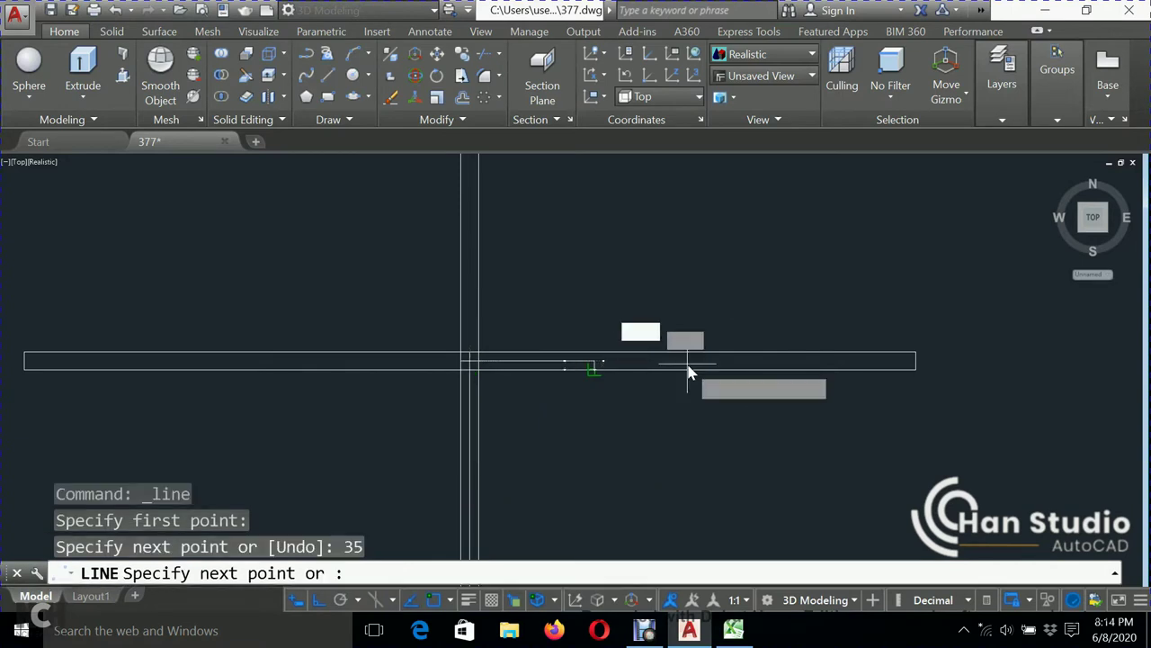
pyautogui.press('Escape')
pyautogui.scroll(-3, 689, 368)
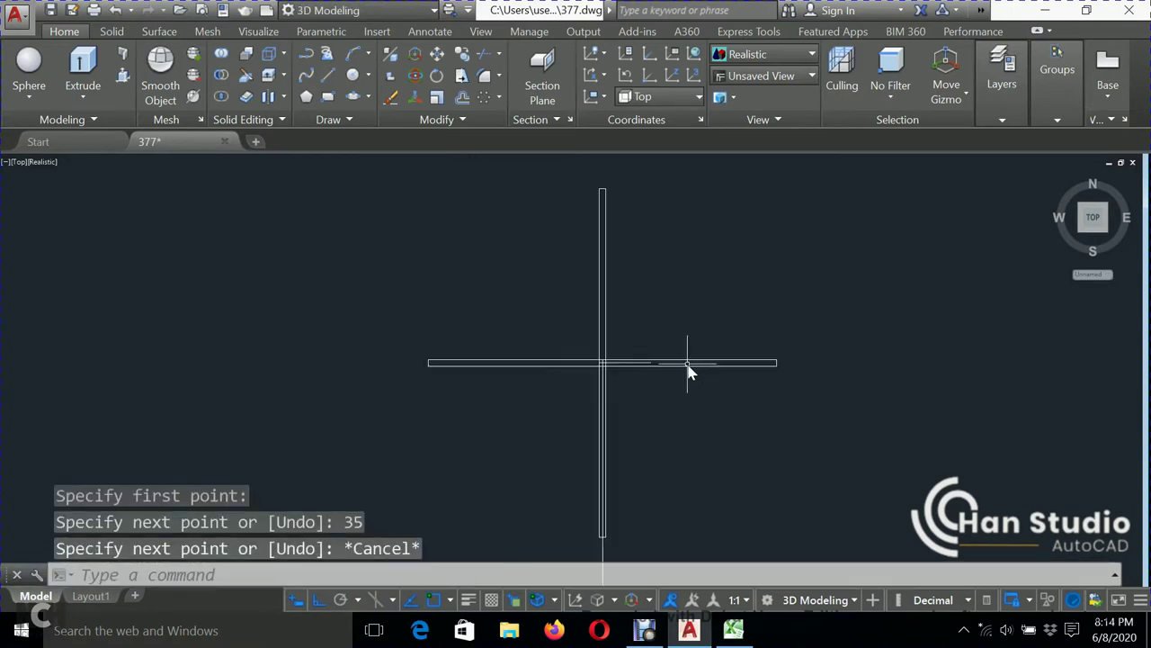
pyautogui.moveTo(758, 300)
pyautogui.mouseDown(button='middle')
pyautogui.moveTo(648, 252)
pyautogui.moveTo(647, 297)
pyautogui.mouseUp(button='middle')
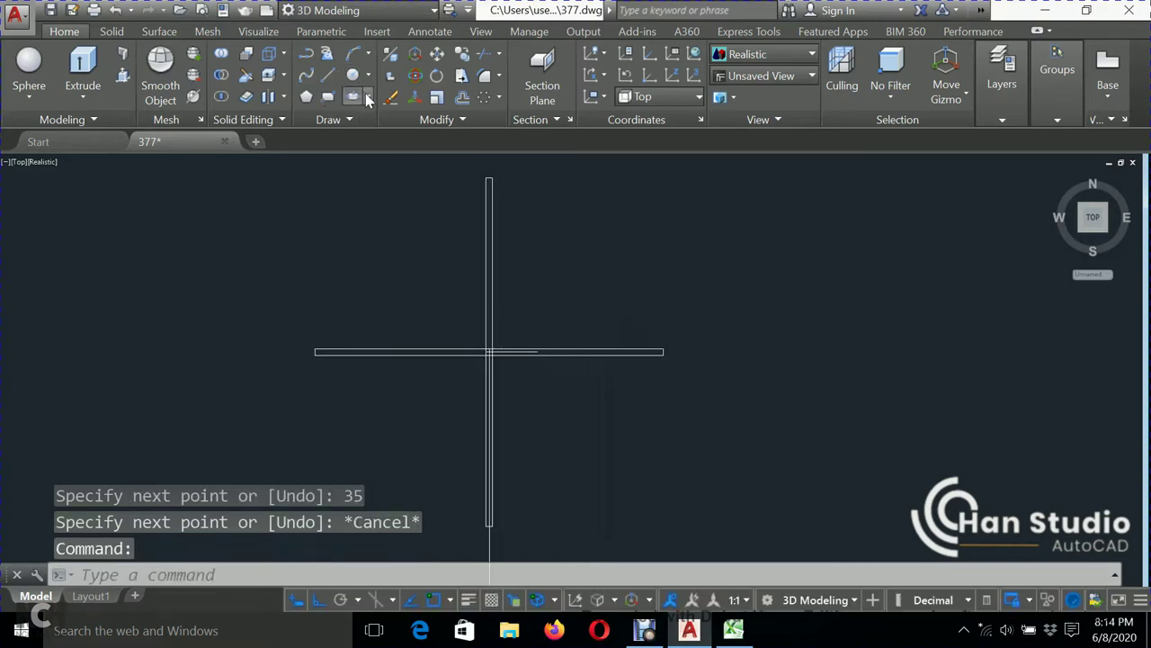
# - Draw an ellipse with a 250-unit axis and 115 other-axis distance from the 35-unit line's end
pyautogui.write('el')
pyautogui.press('Return')
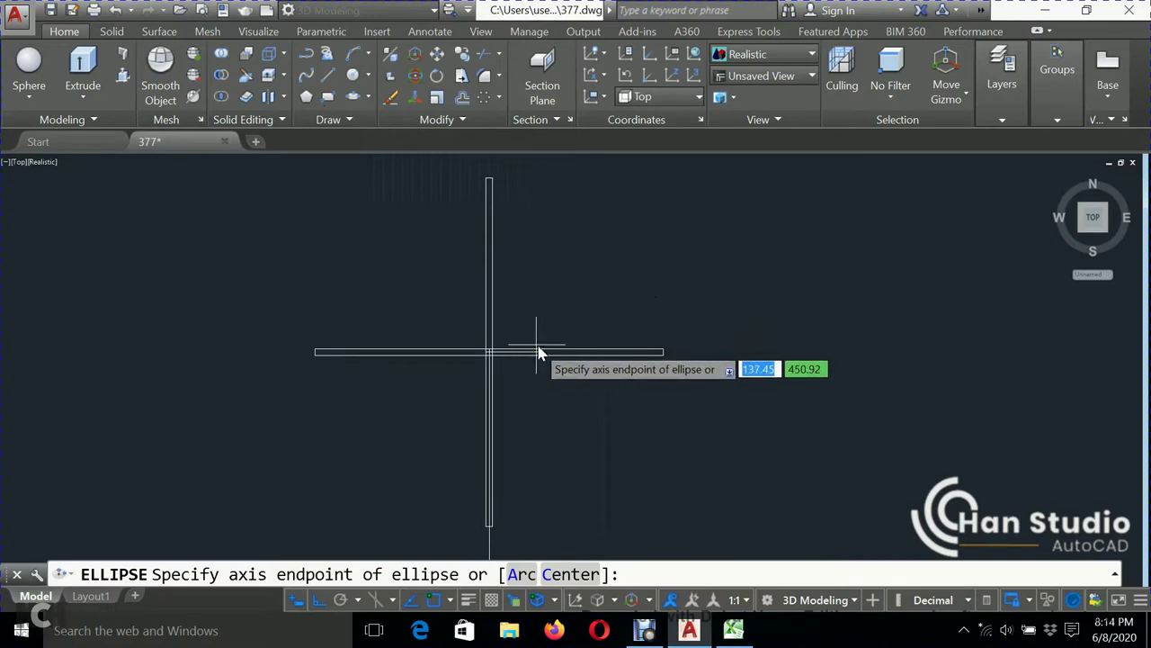
pyautogui.click(540, 359)
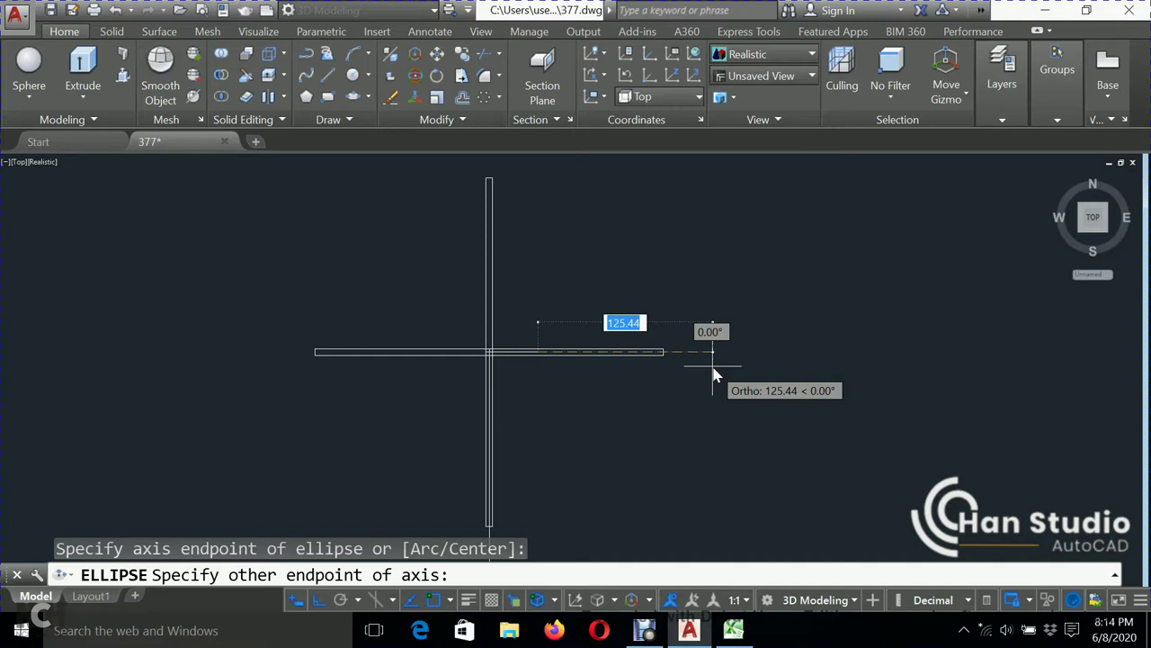
pyautogui.write('2')
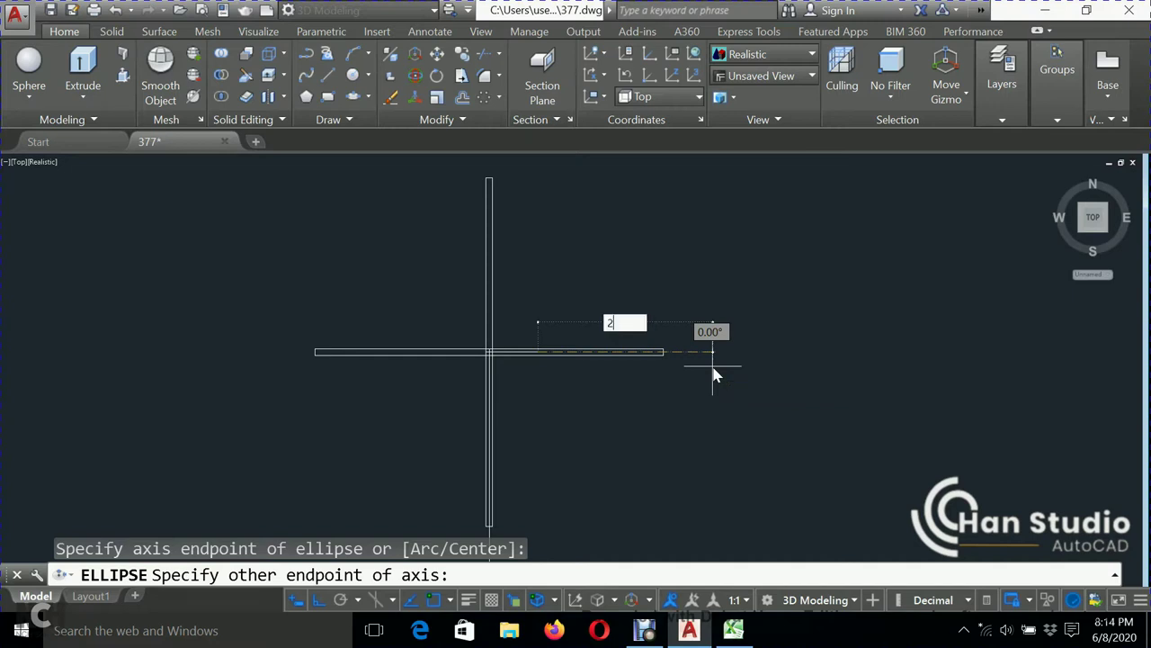
pyautogui.write('50')
pyautogui.press('Return')
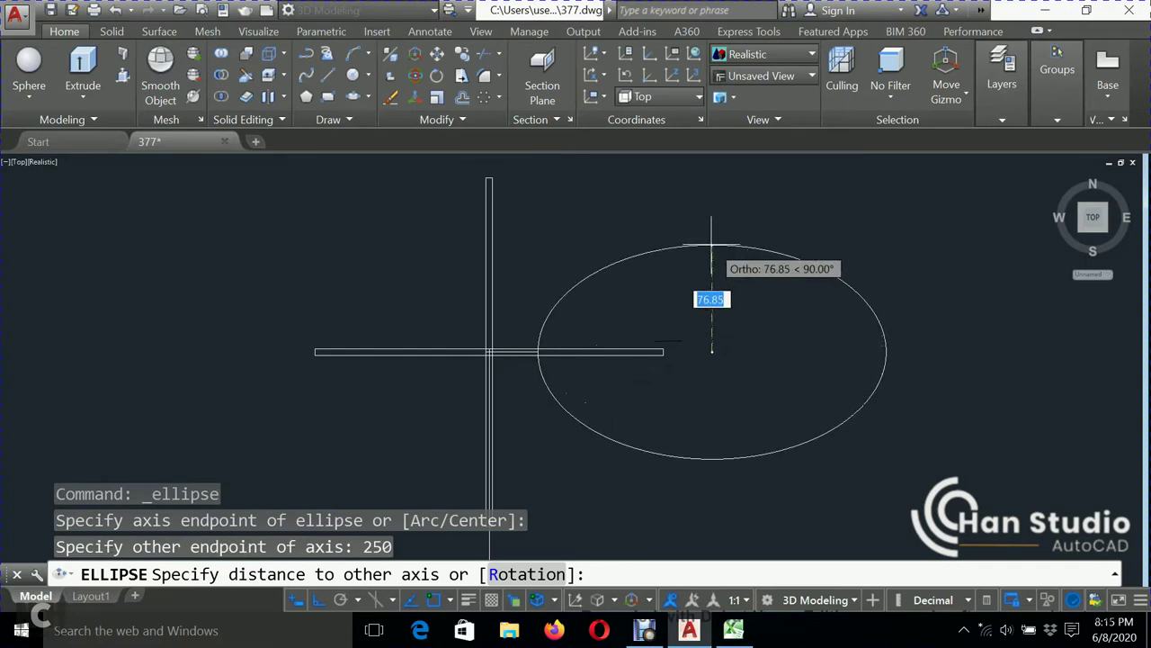
pyautogui.write('115')
pyautogui.press('Return')
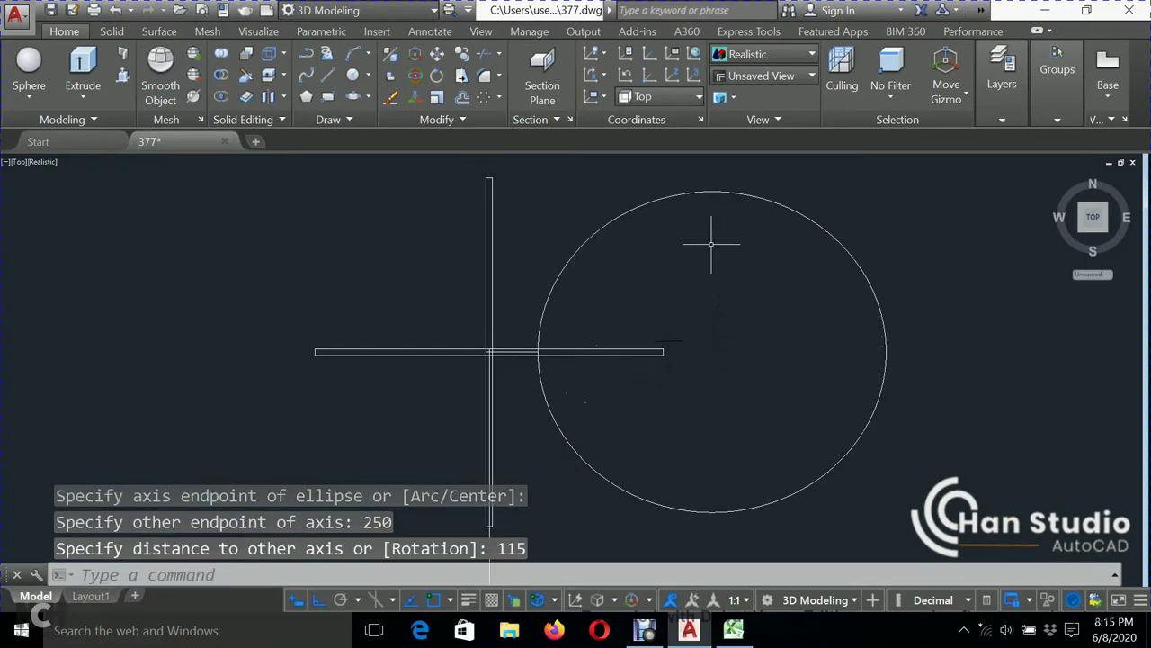
pyautogui.scroll(-2, 710, 243)
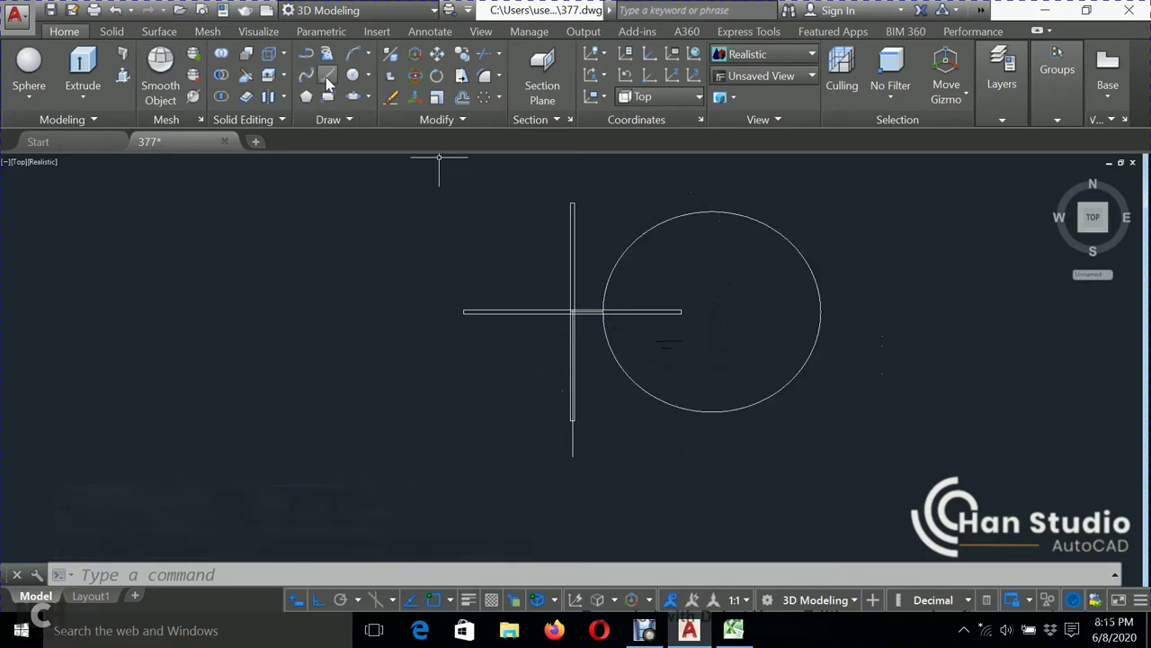
# - Draw vertical lines from the ellipse centre to its top and bottom
pyautogui.write('l')
pyautogui.press('Return')
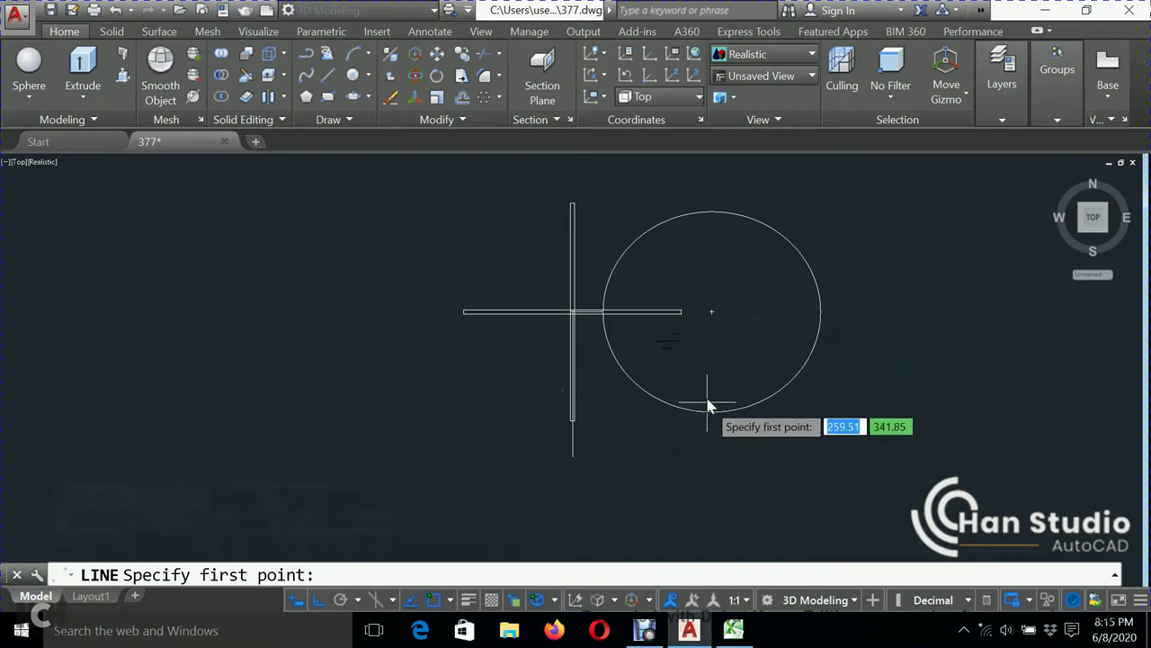
pyautogui.click(716, 315)
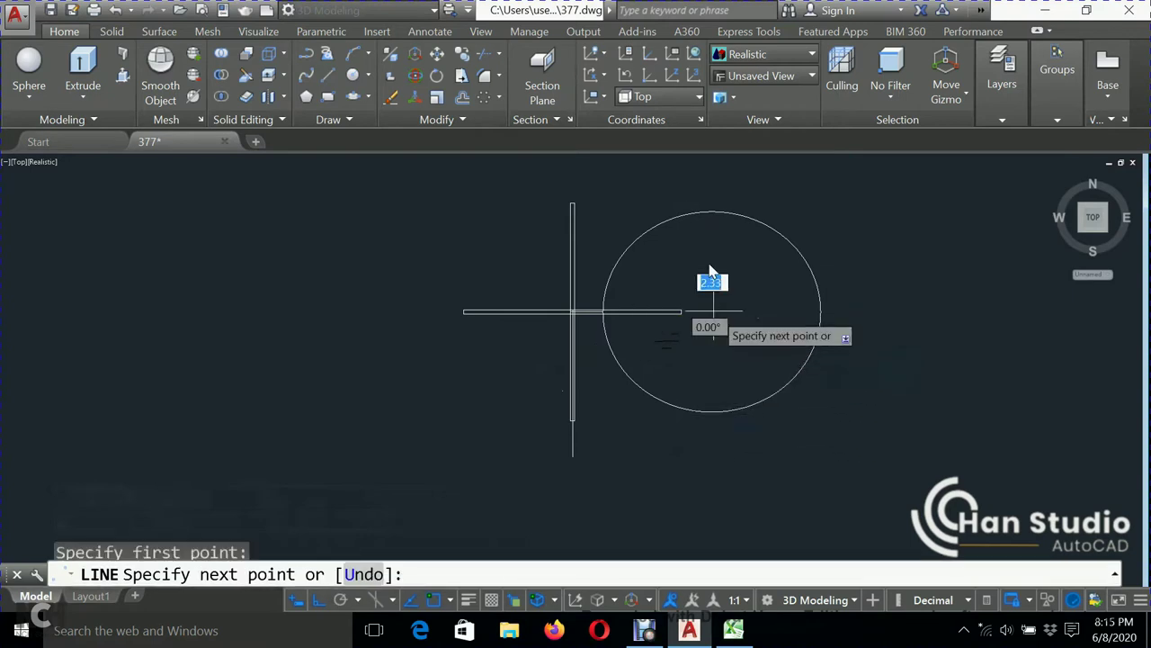
pyautogui.click(714, 215)
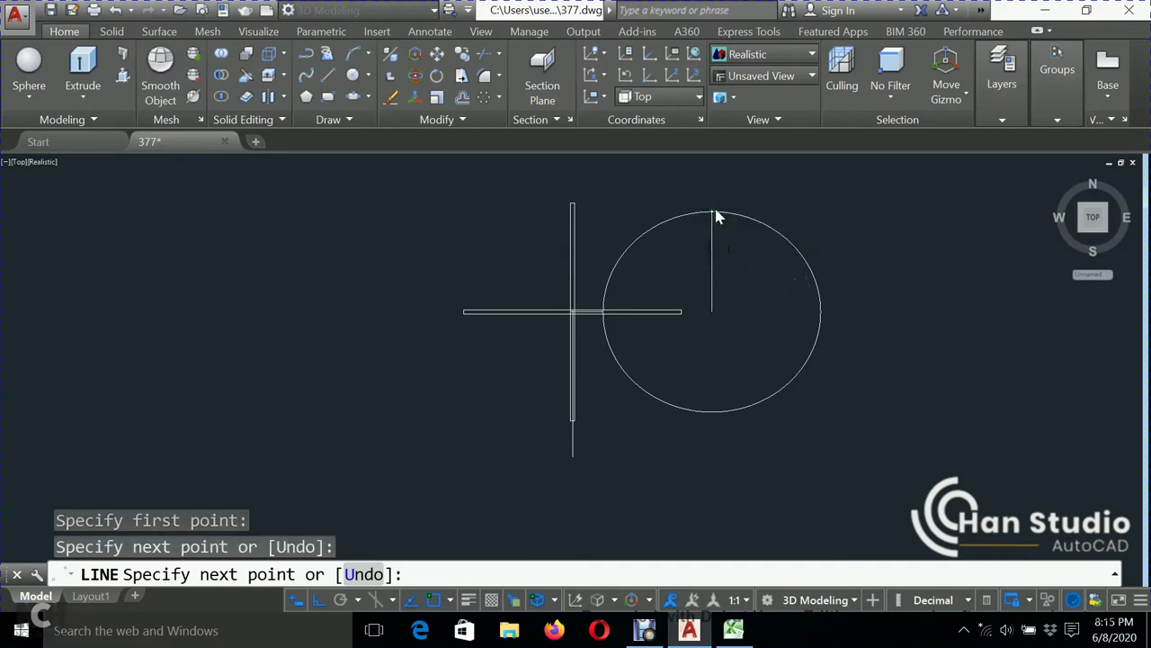
pyautogui.press('Escape')
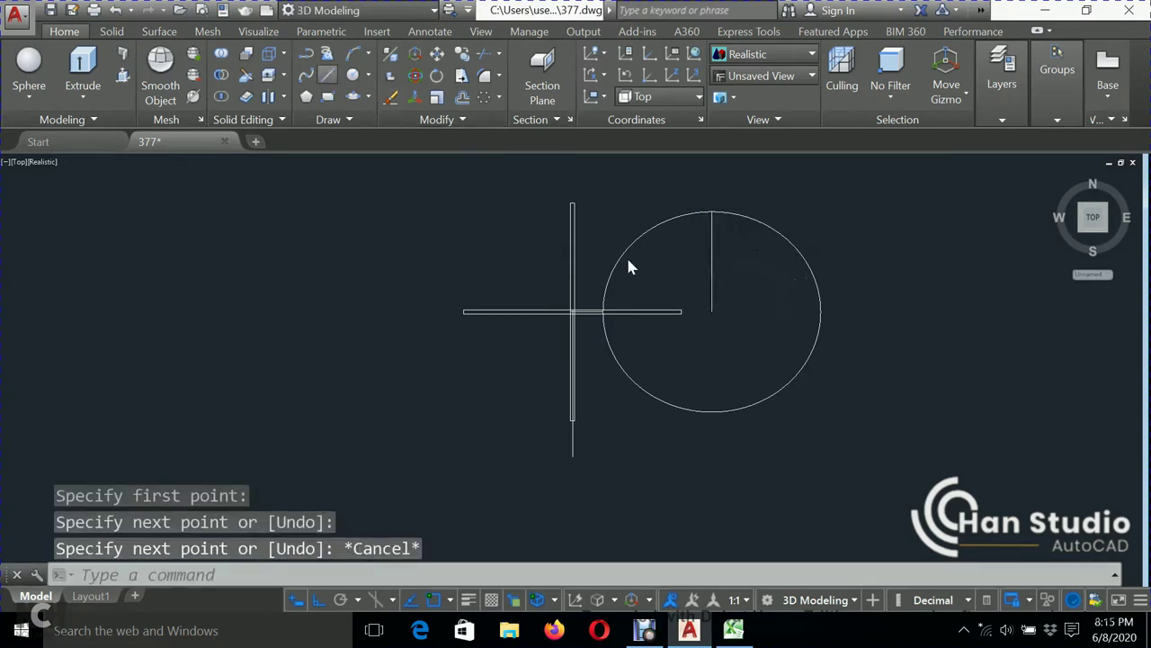
pyautogui.press('Return')
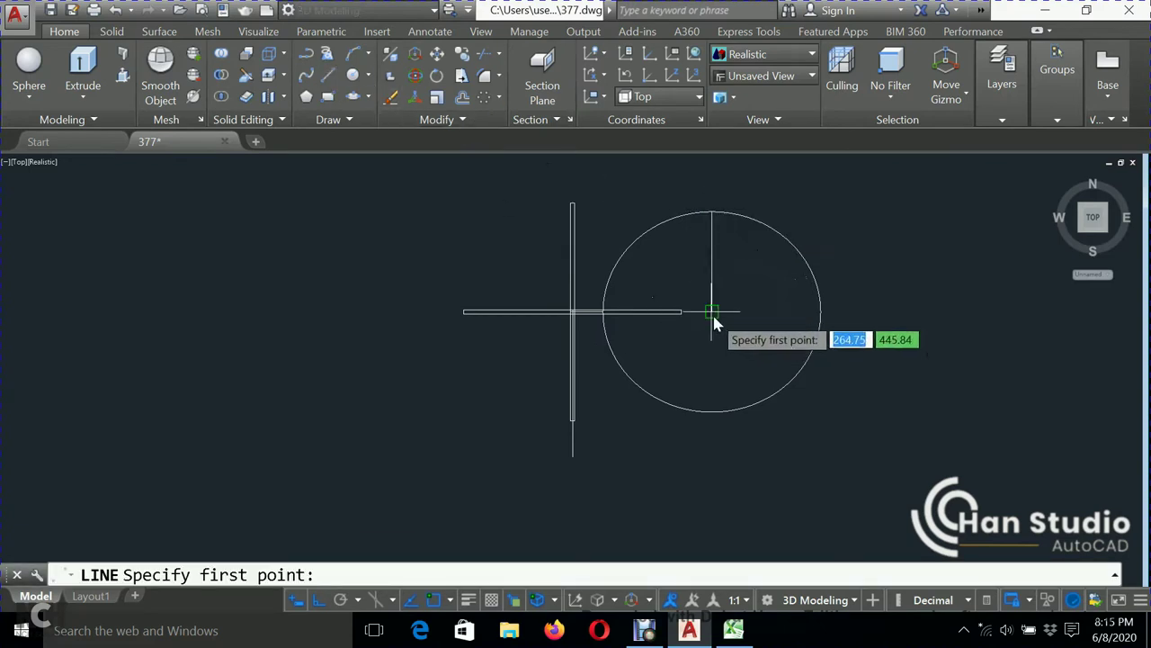
pyautogui.click(710, 314)
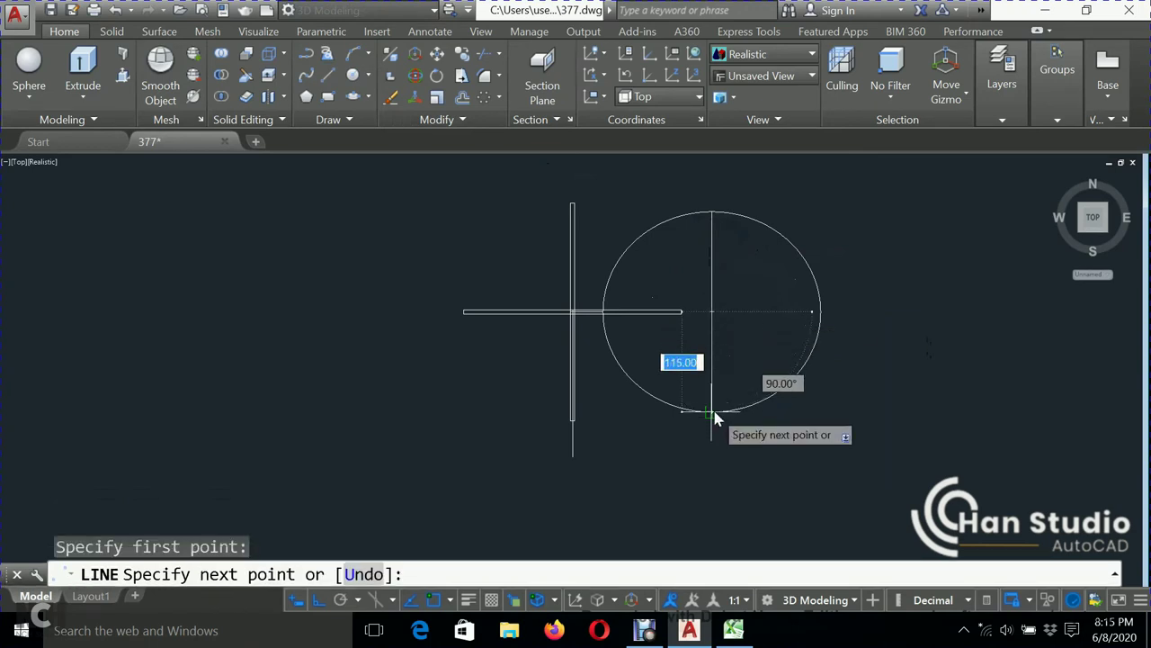
pyautogui.click(714, 413)
pyautogui.press('Escape')
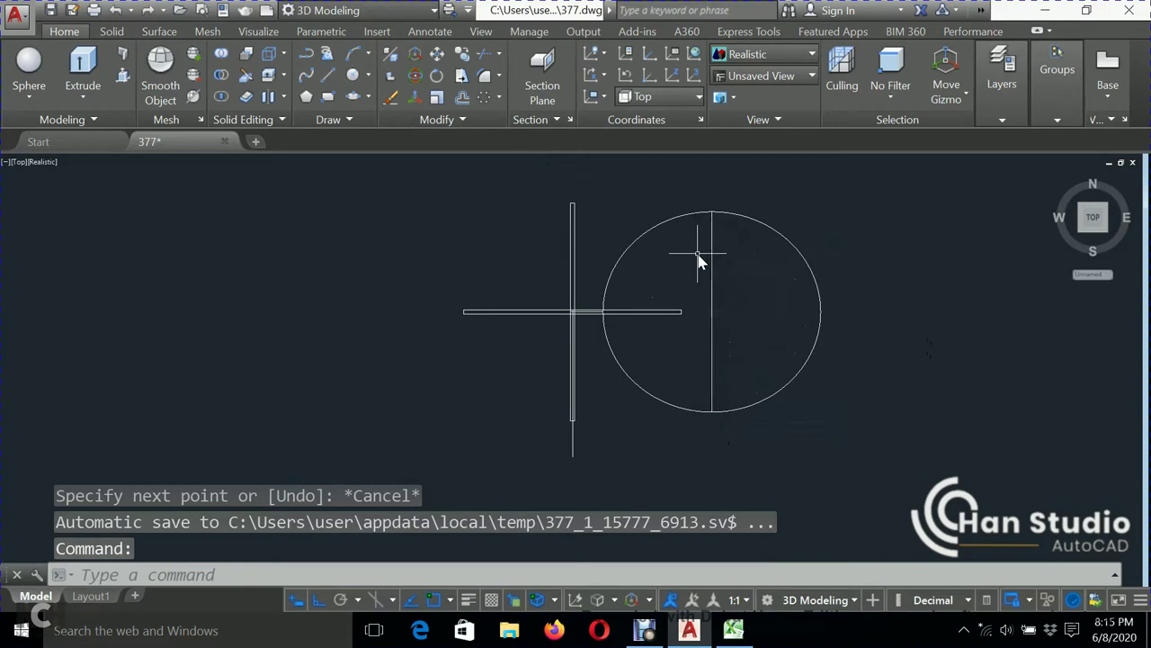
# - Trim away the ellipse's right half and erase the vertical centre line
pyautogui.write('tr')
pyautogui.press('Return')
pyautogui.click(825, 223)
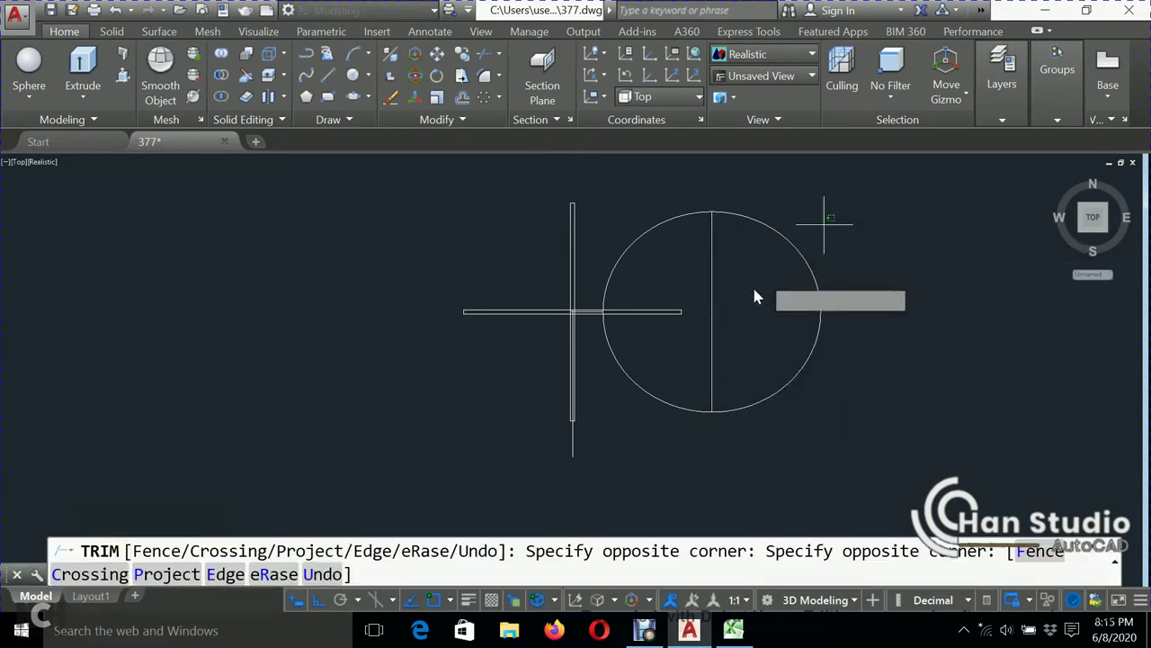
pyautogui.click(752, 286)
pyautogui.press('Escape')
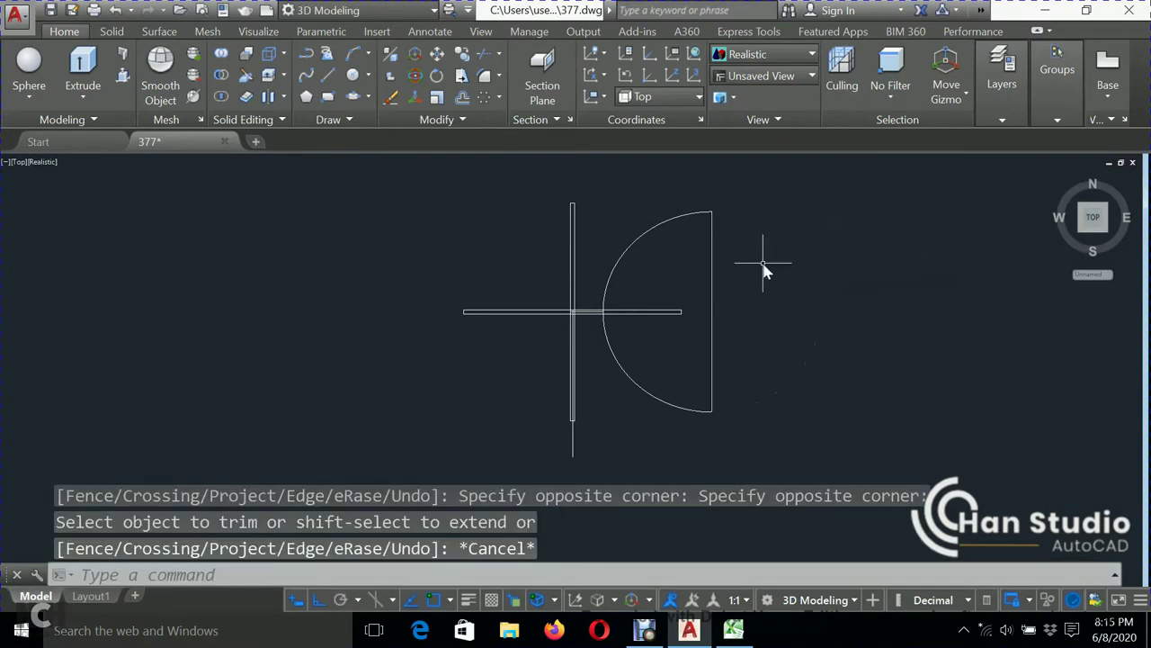
pyautogui.click(763, 266)
pyautogui.click(695, 354)
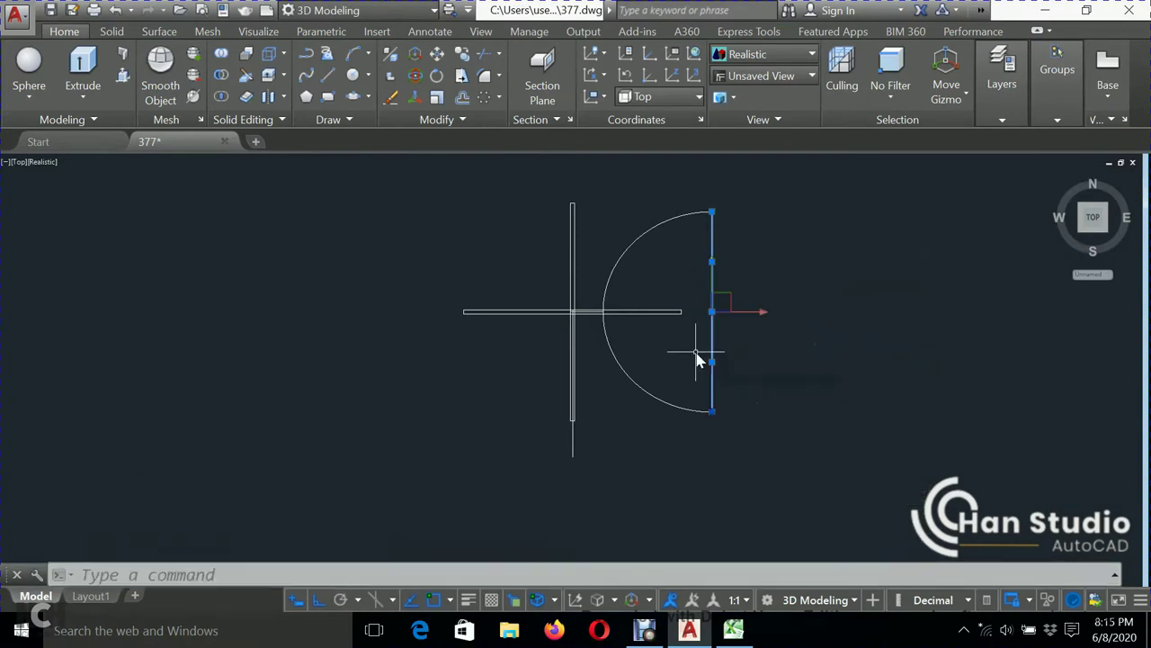
pyautogui.write('e')
pyautogui.press('Return')
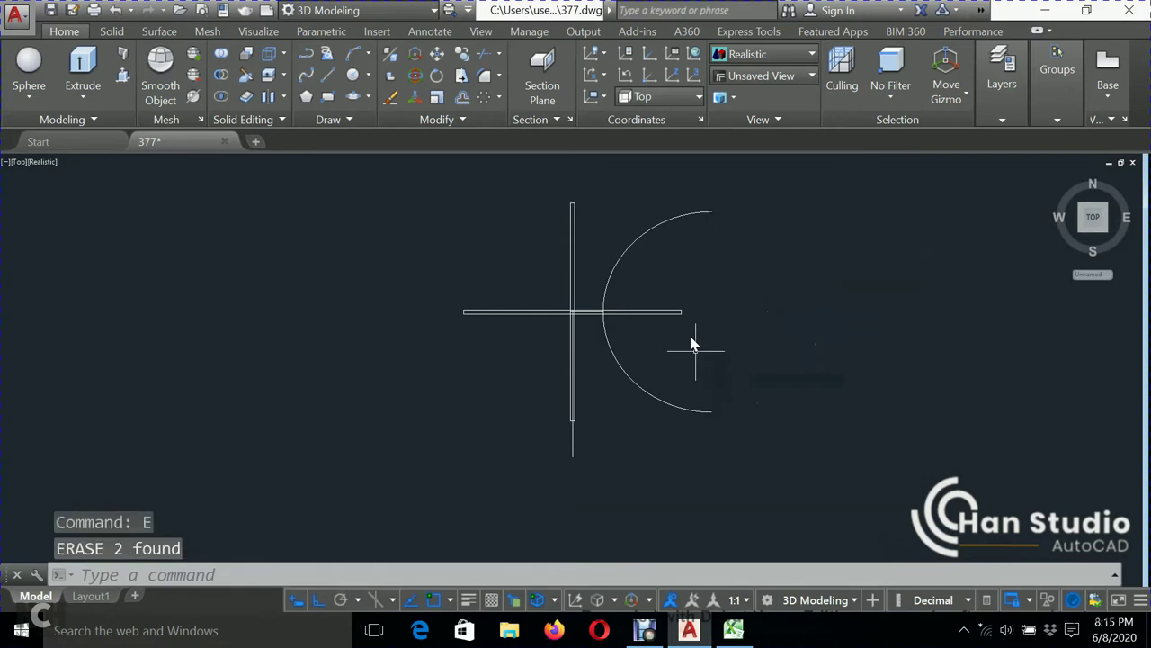
# - Offset the half-ellipse arc by 2.50 and erase the extra outer arc
pyautogui.click(464, 99)
pyautogui.press('Return')
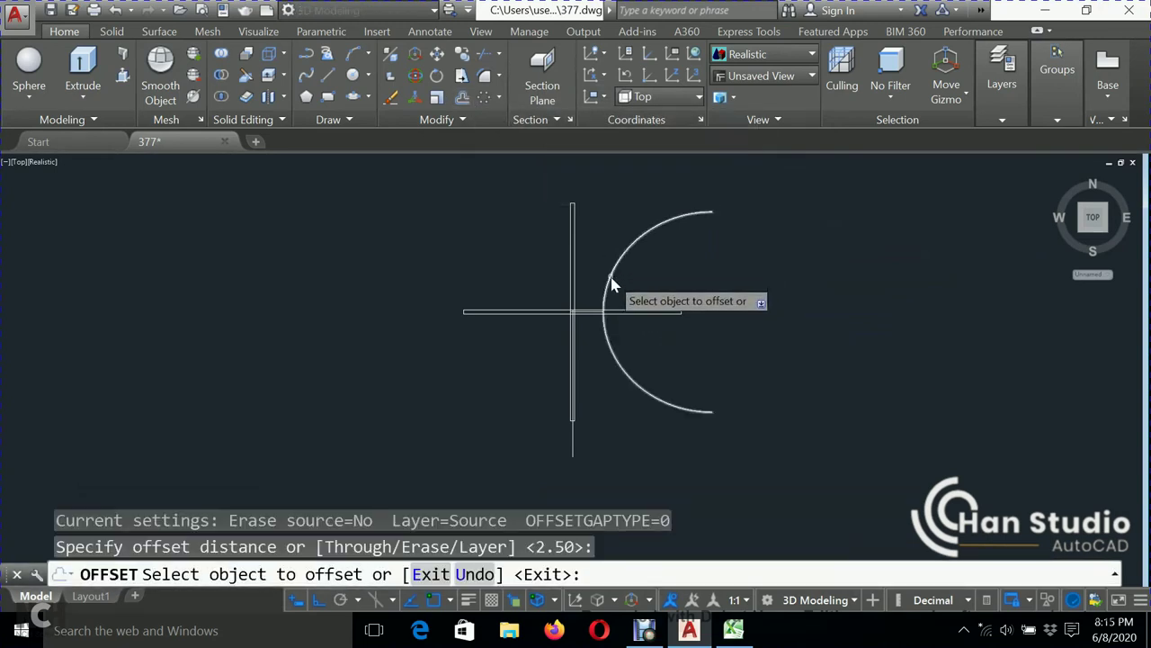
pyautogui.click(611, 283)
pyautogui.click(625, 280)
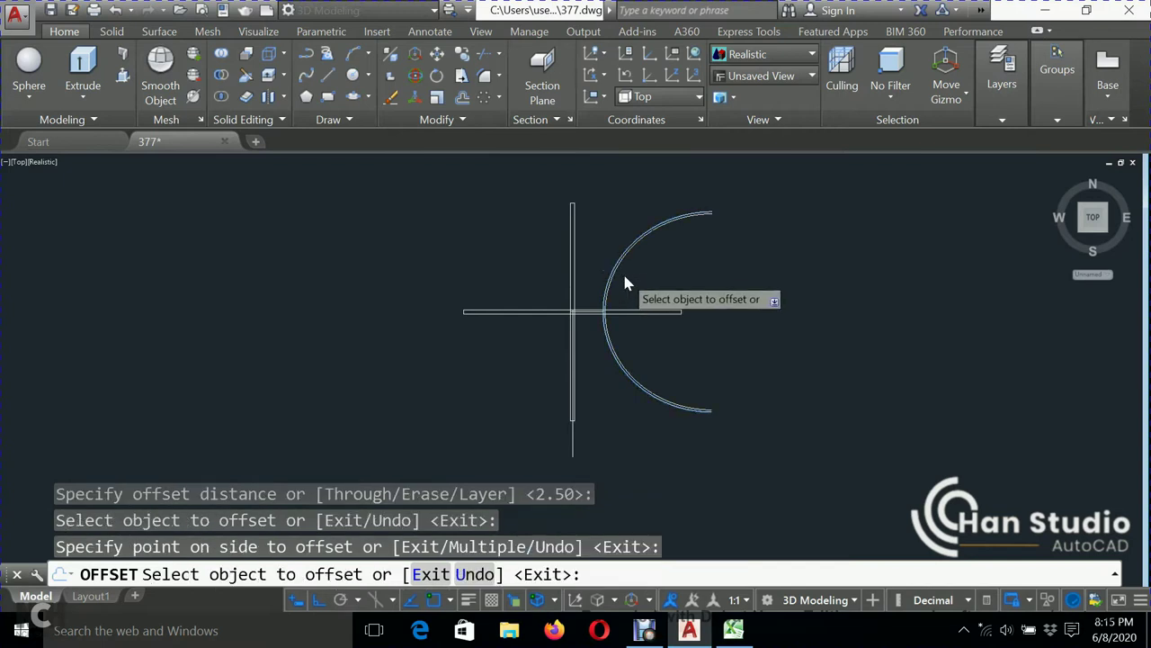
pyautogui.scroll(3, 627, 281)
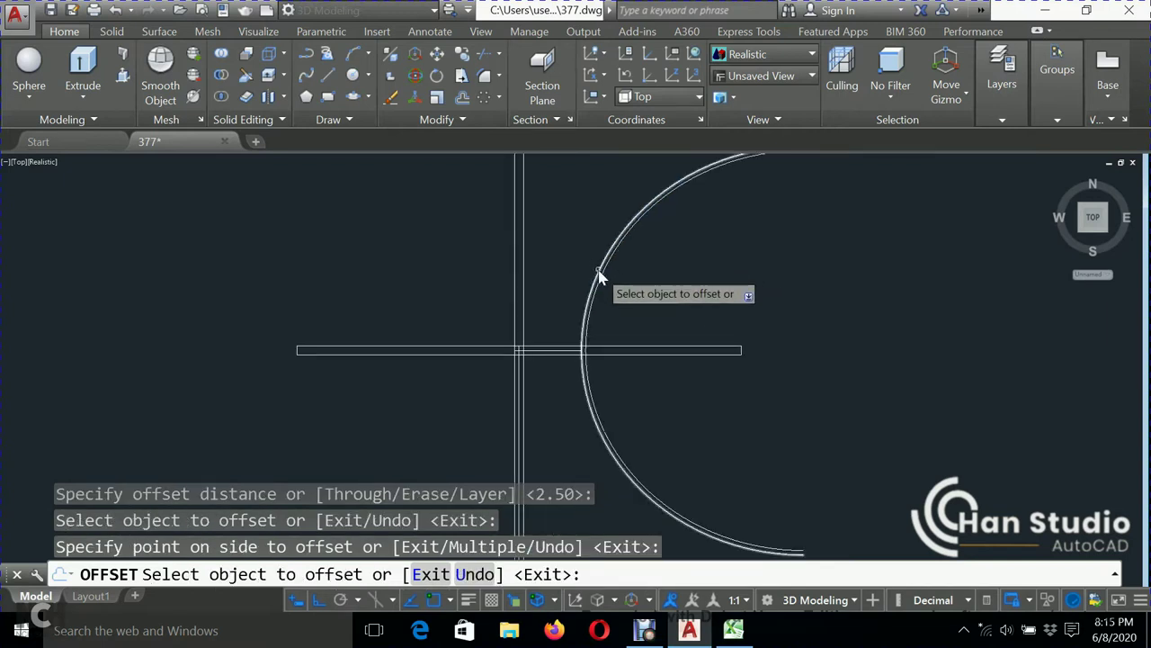
pyautogui.click(597, 269)
pyautogui.click(585, 258)
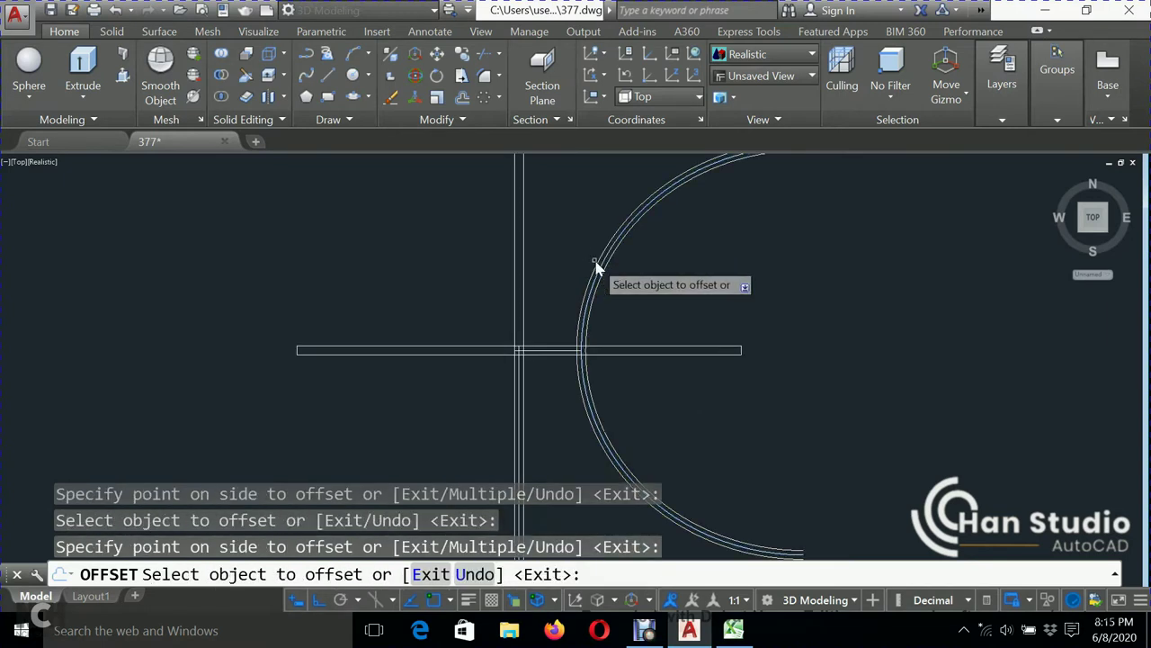
pyautogui.click(599, 272)
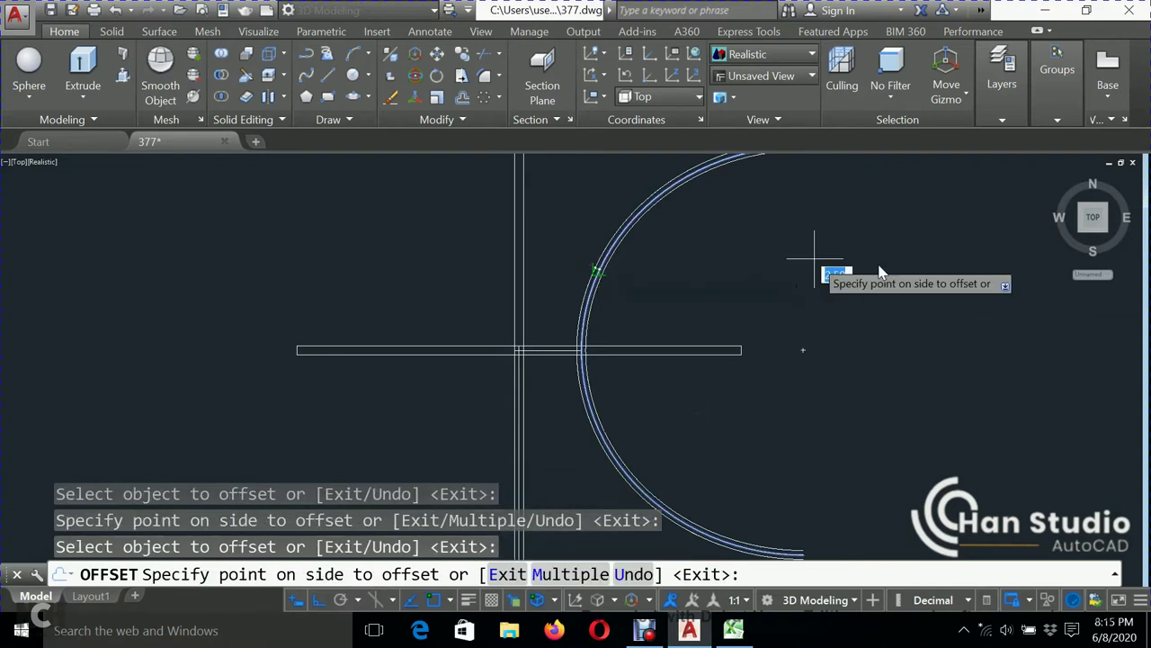
pyautogui.write('e')
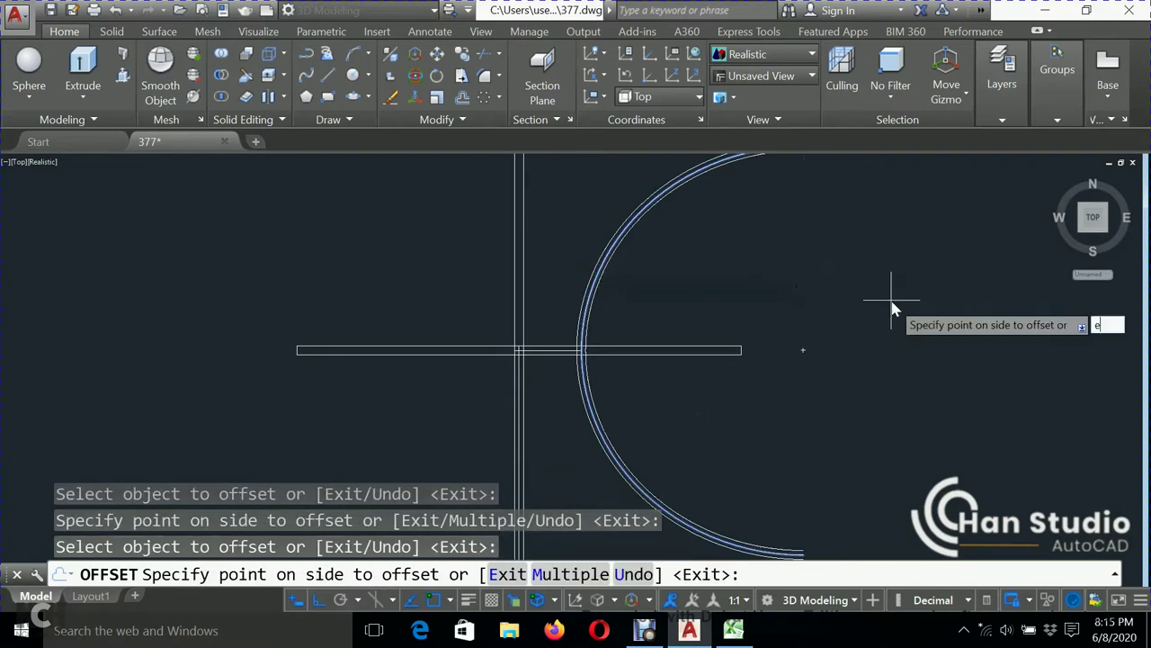
pyautogui.press('Escape')
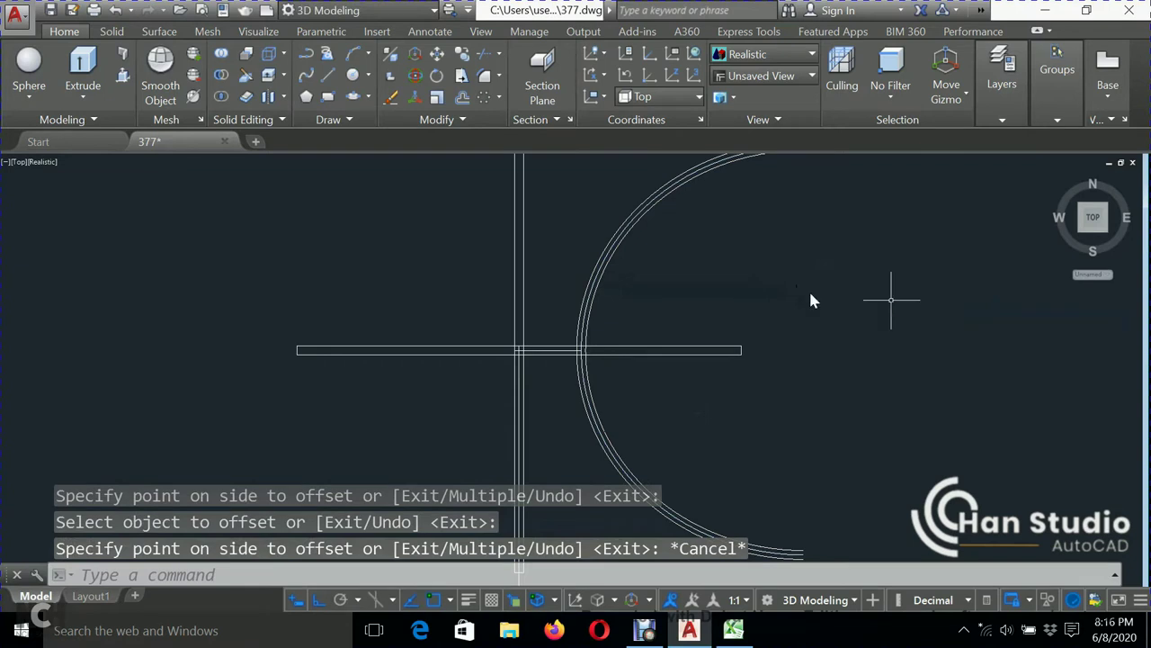
pyautogui.click(586, 328)
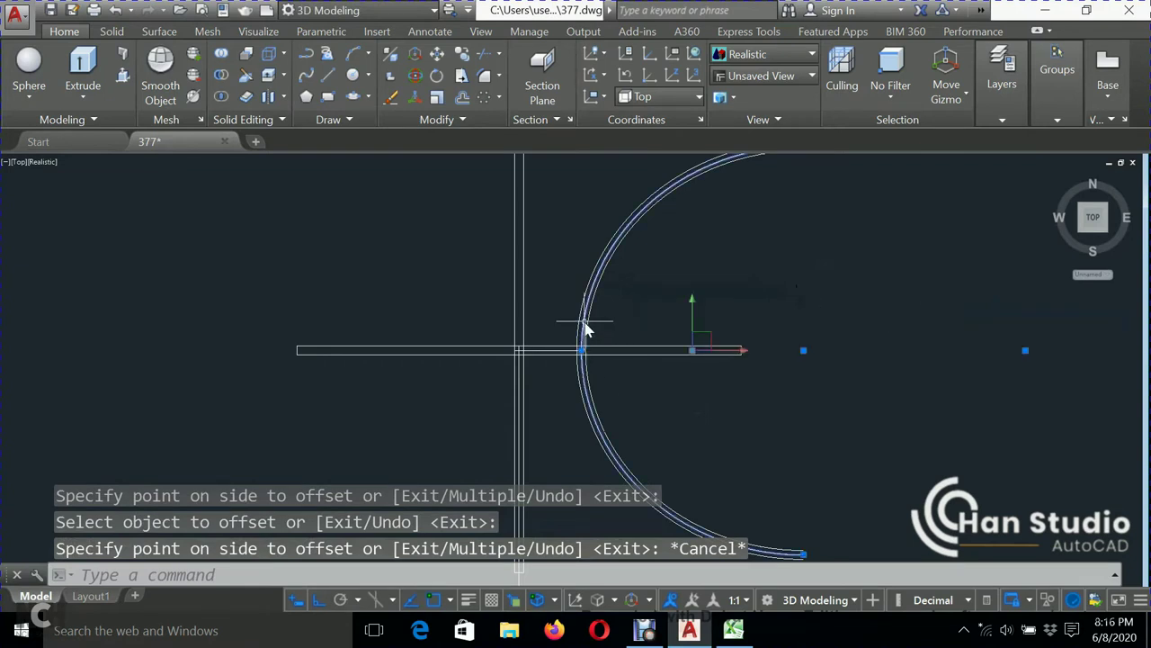
pyautogui.write('e')
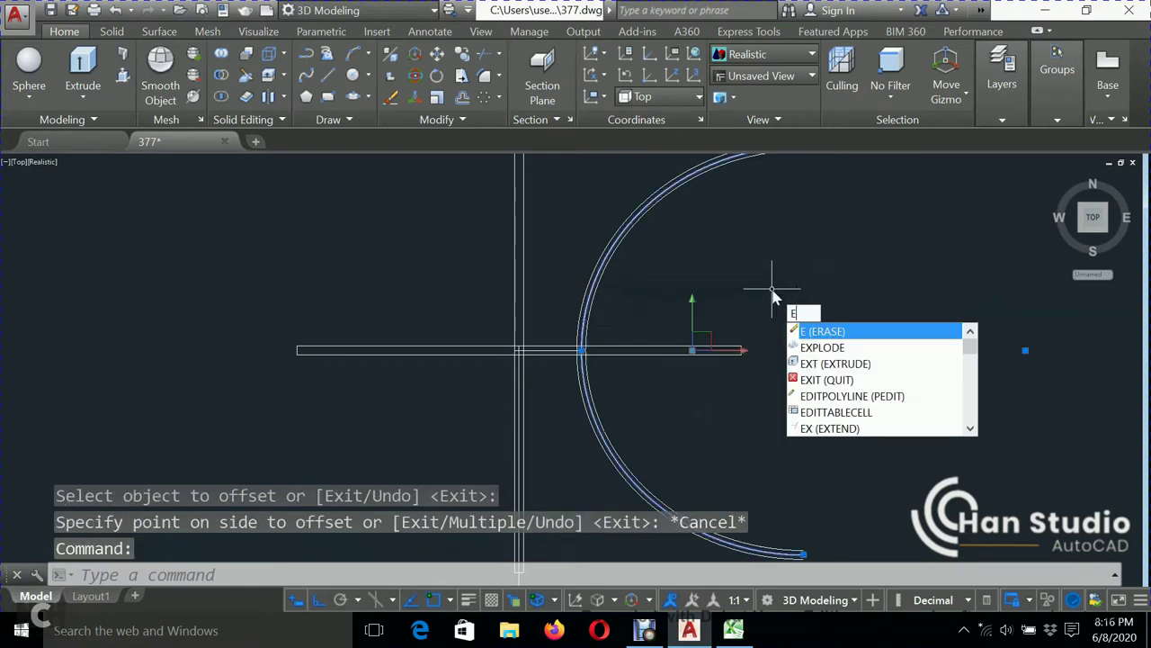
pyautogui.press('Return')
pyautogui.scroll(-1, 771, 286)
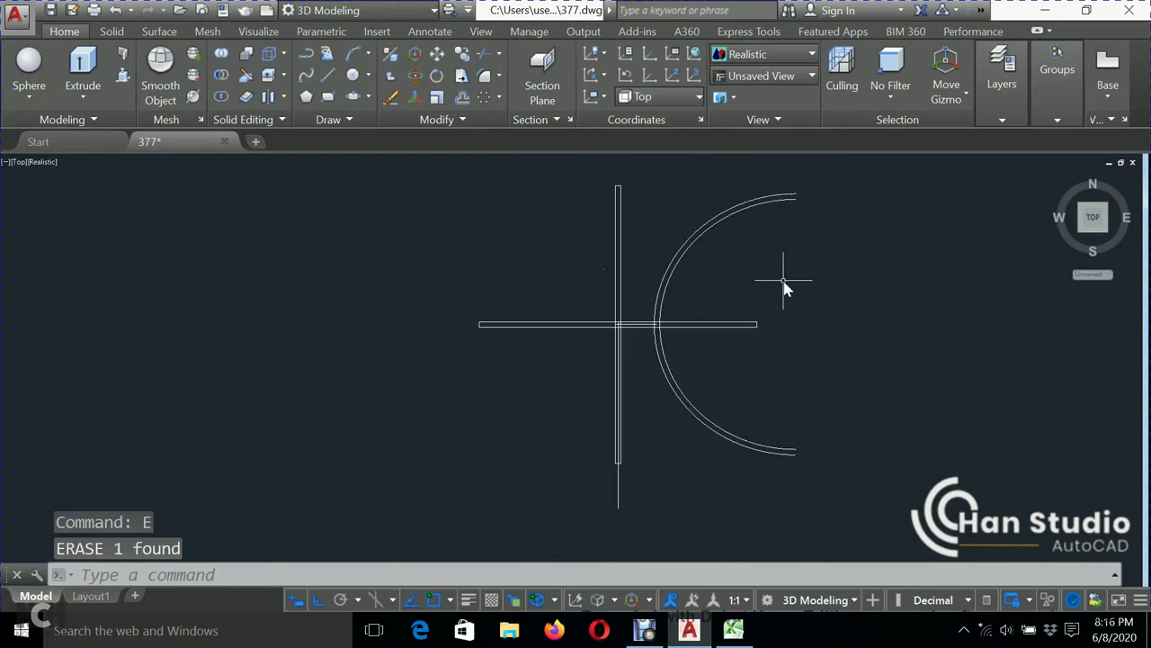
# - Cap the upper end of the double arc band with a short line
pyautogui.click(330, 76)
pyautogui.scroll(3, 825, 216)
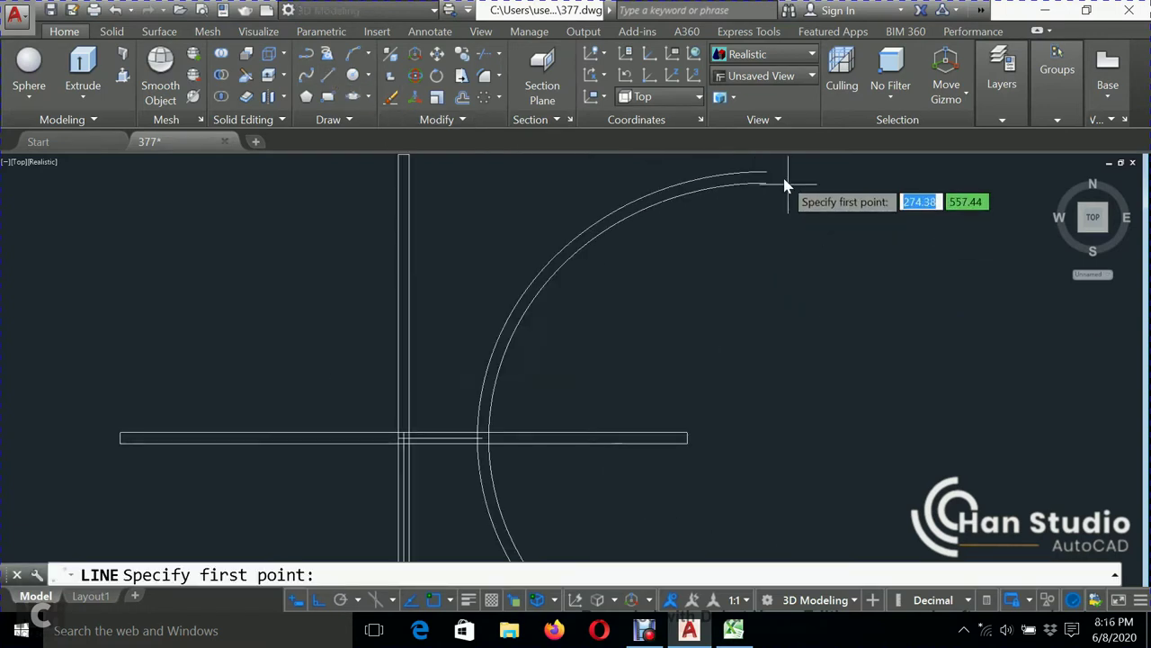
pyautogui.click(769, 170)
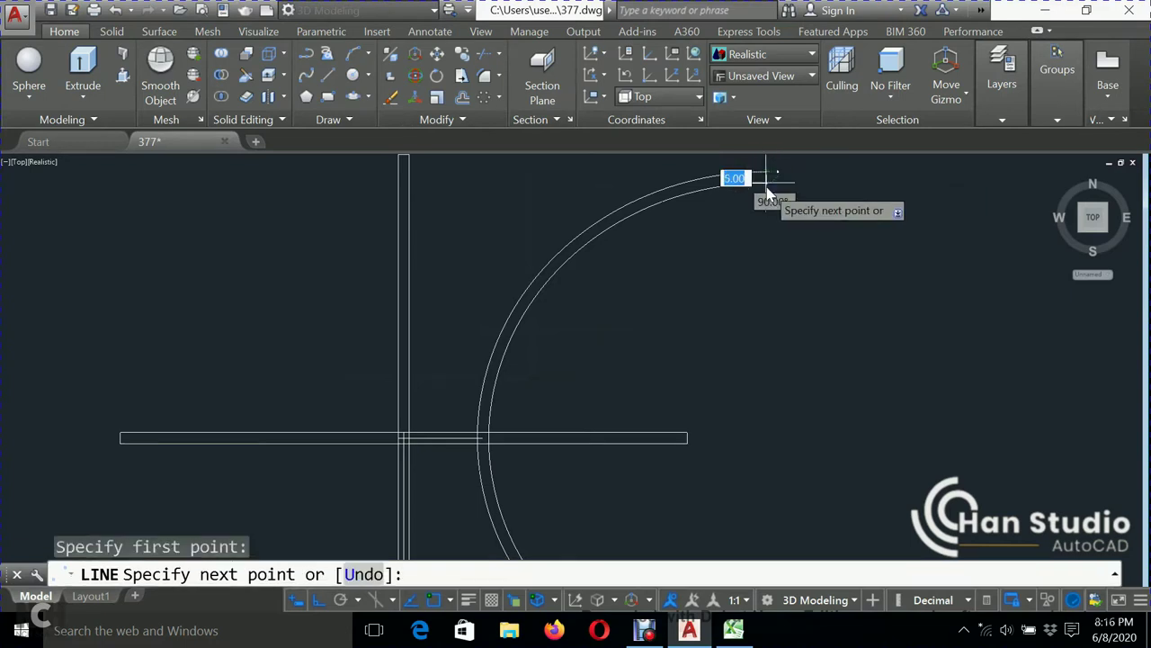
pyautogui.click(767, 193)
pyautogui.press('Escape')
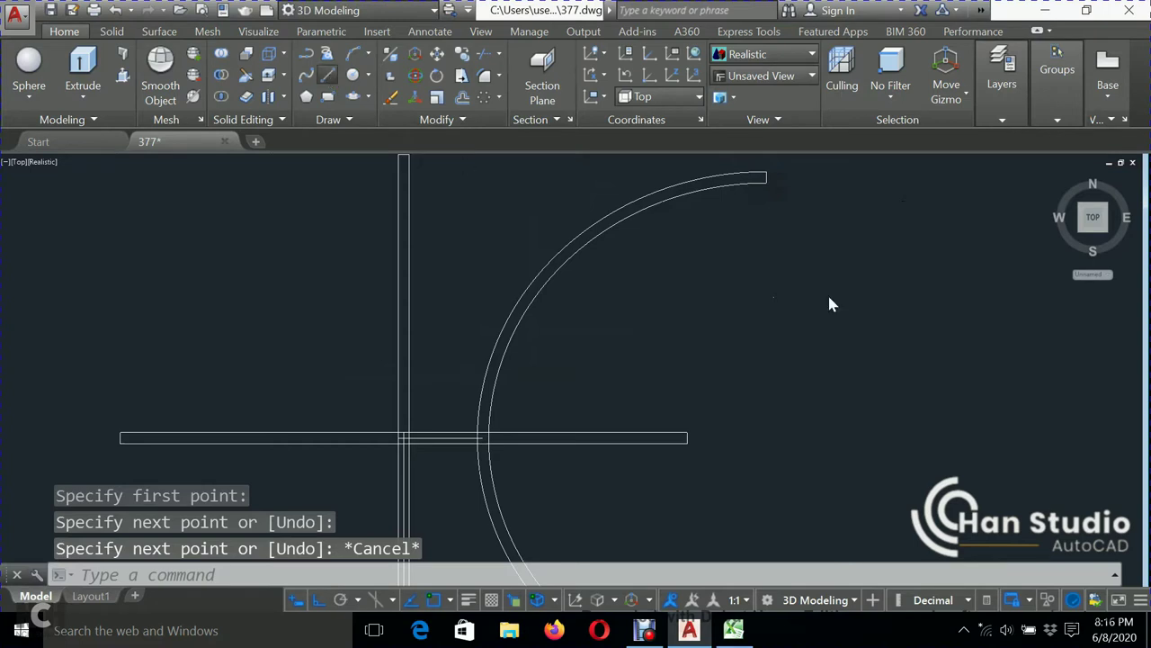
# - Cap the band's lower end with a short line and select all band pieces
pyautogui.scroll(-2, 829, 304)
pyautogui.scroll(-2, 877, 360)
pyautogui.press('Return')
pyautogui.scroll(3, 699, 432)
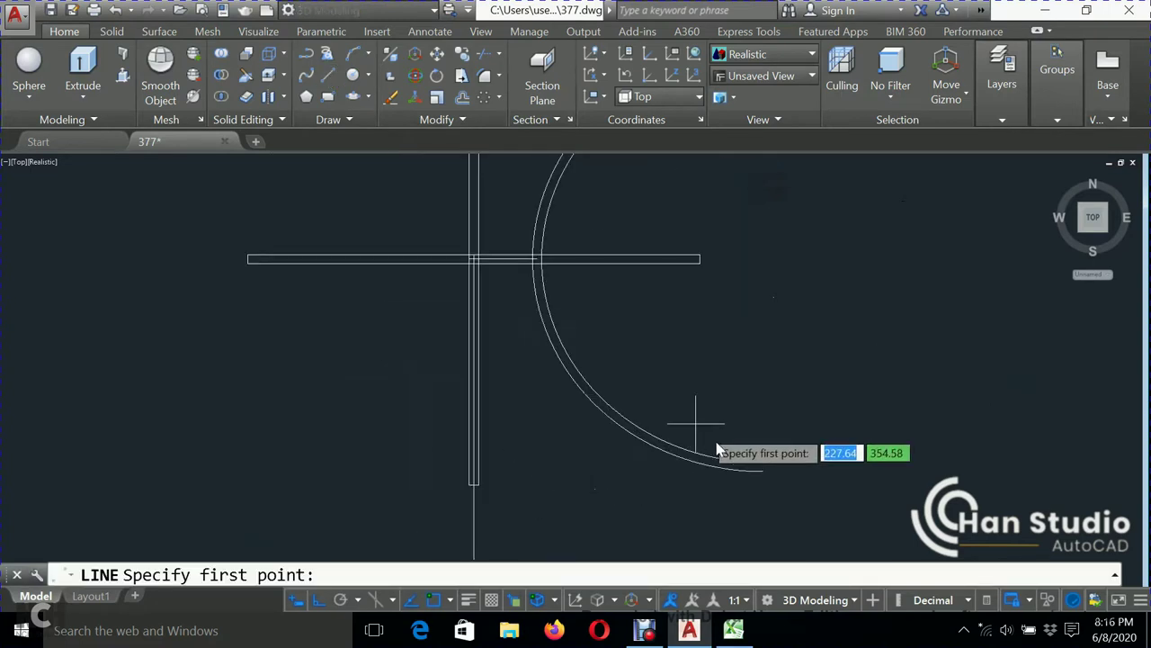
pyautogui.scroll(2, 754, 468)
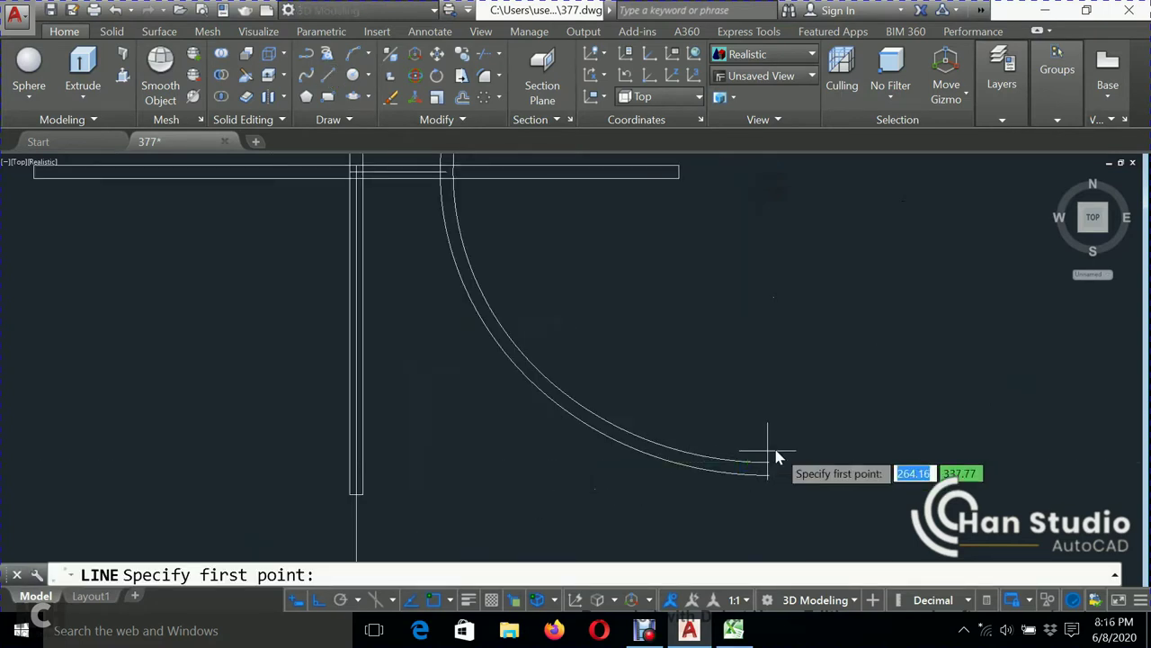
pyautogui.click(770, 465)
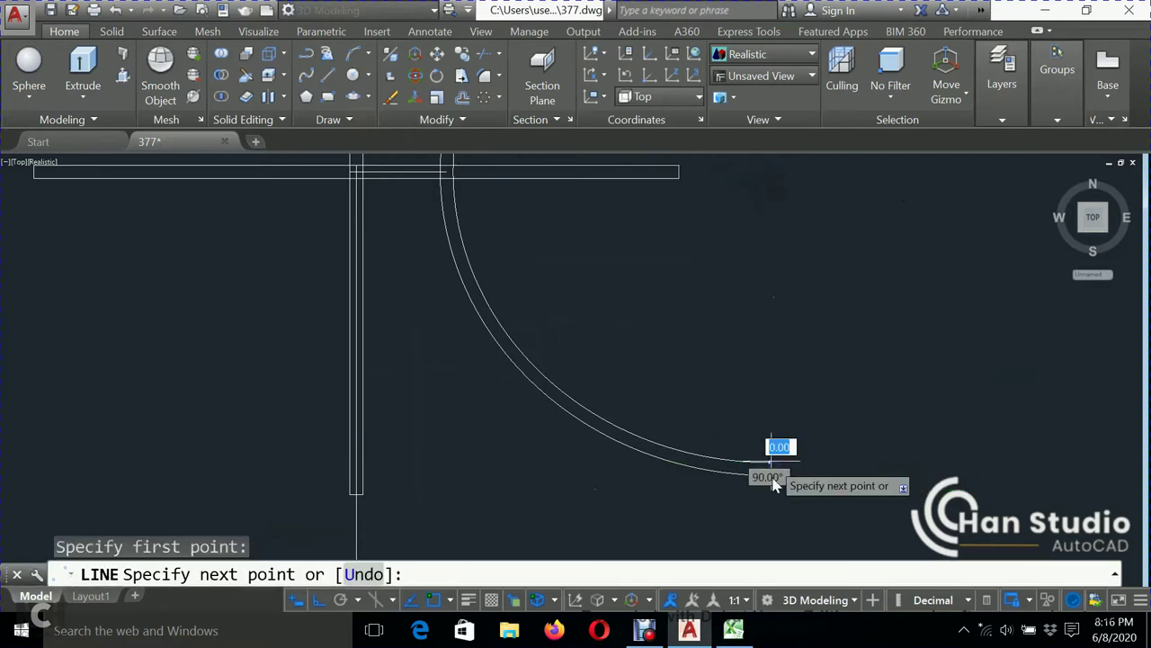
pyautogui.click(771, 482)
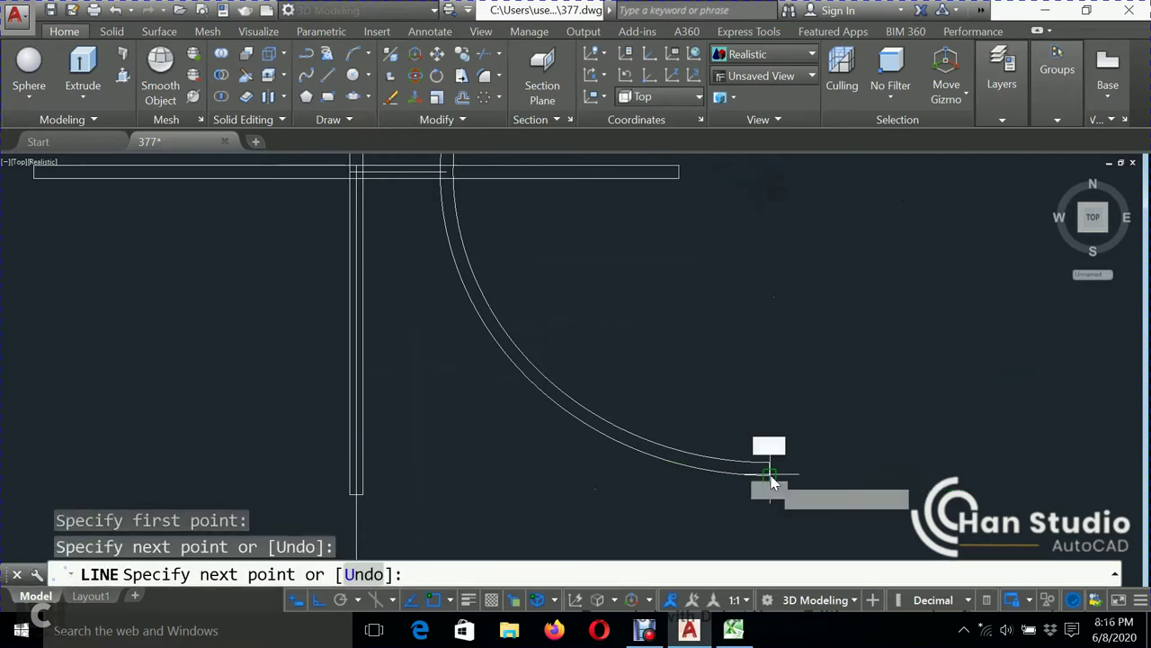
pyautogui.press('Escape')
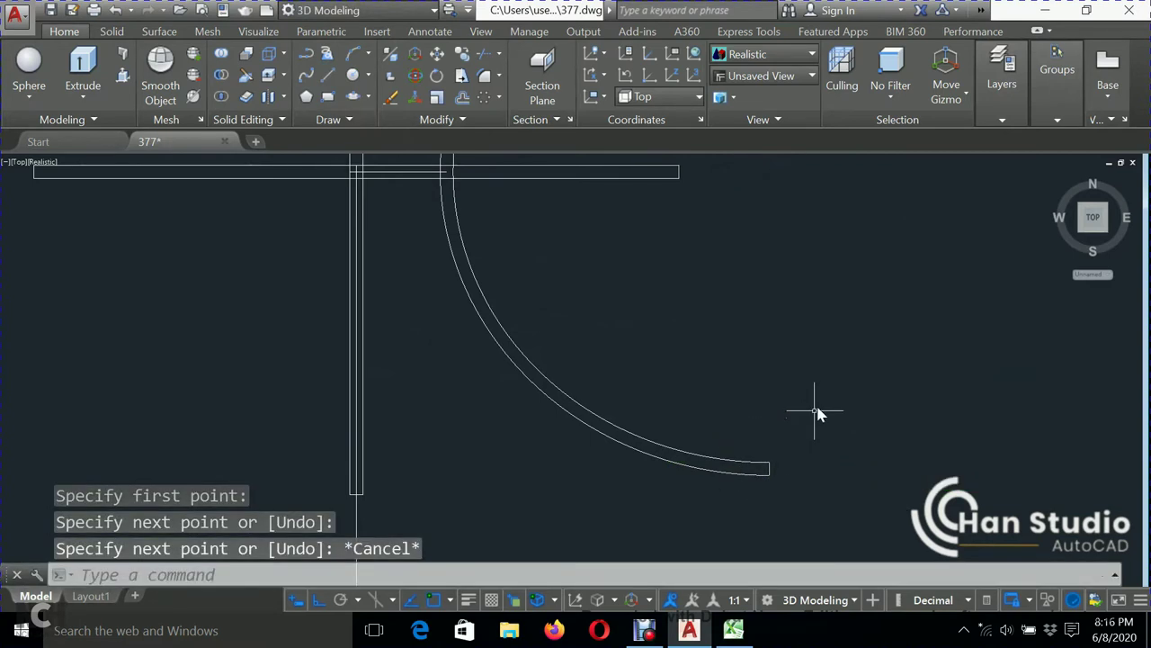
pyautogui.click(817, 413)
pyautogui.click(713, 509)
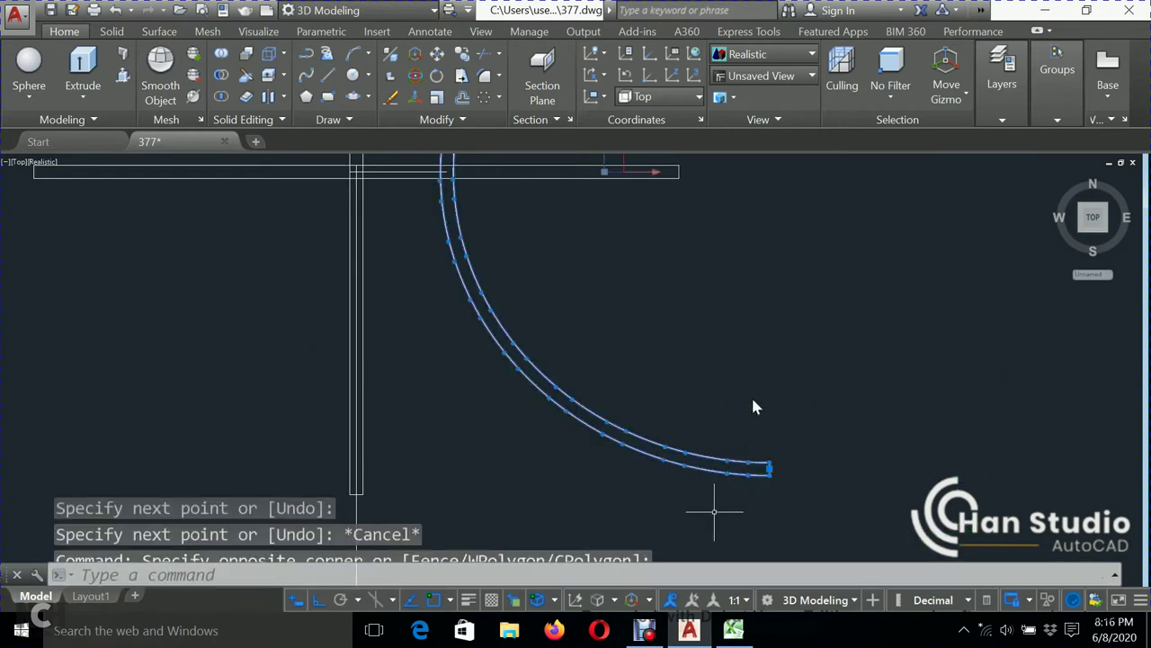
# - Join the four arc band pieces into one spline with J
pyautogui.scroll(-4, 714, 511)
pyautogui.click(809, 219)
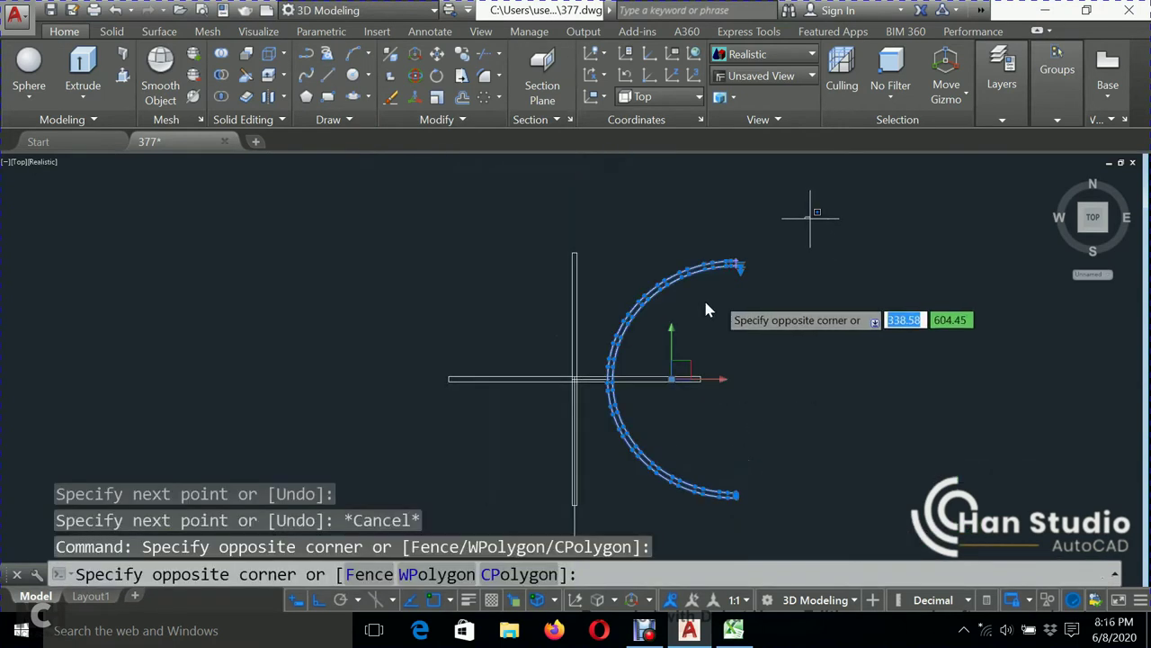
pyautogui.click(695, 313)
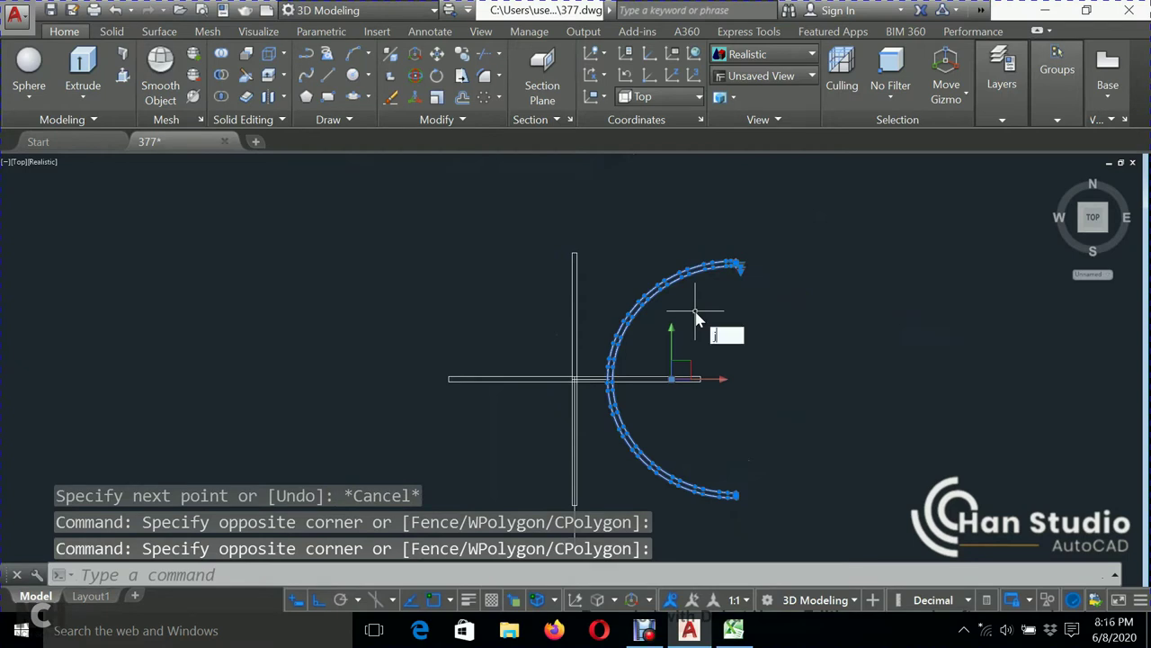
pyautogui.write('j')
pyautogui.press('Return')
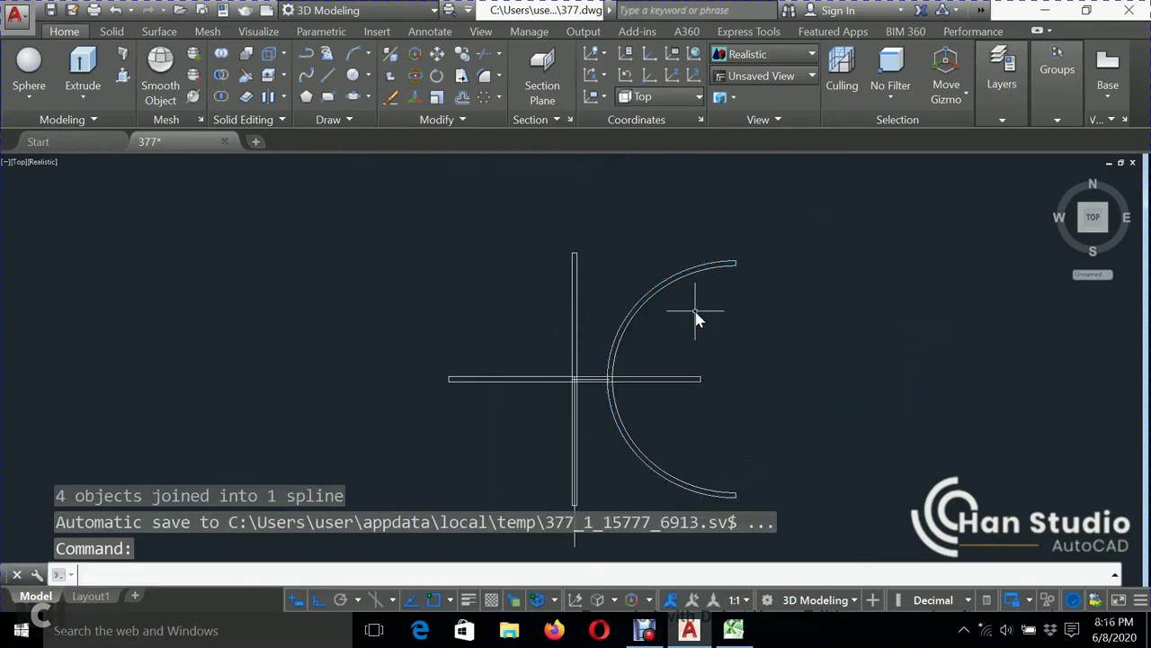
pyautogui.press('Return')
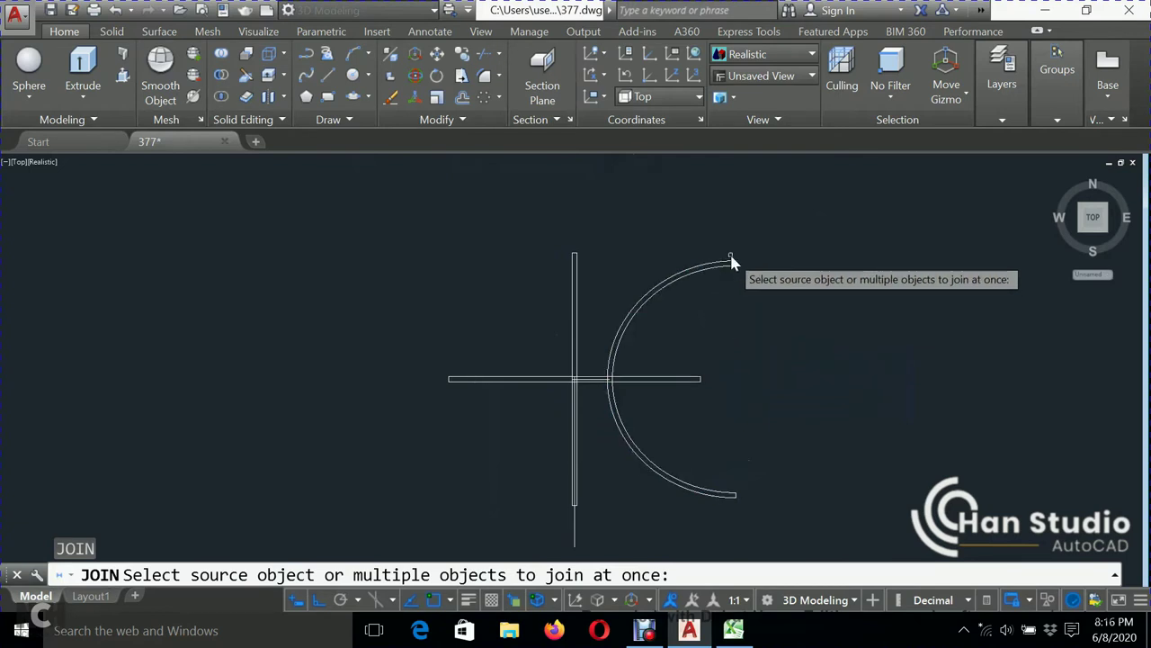
pyautogui.press('Escape')
# - Select the joined spline and begin mirroring it with MI
pyautogui.click(663, 353)
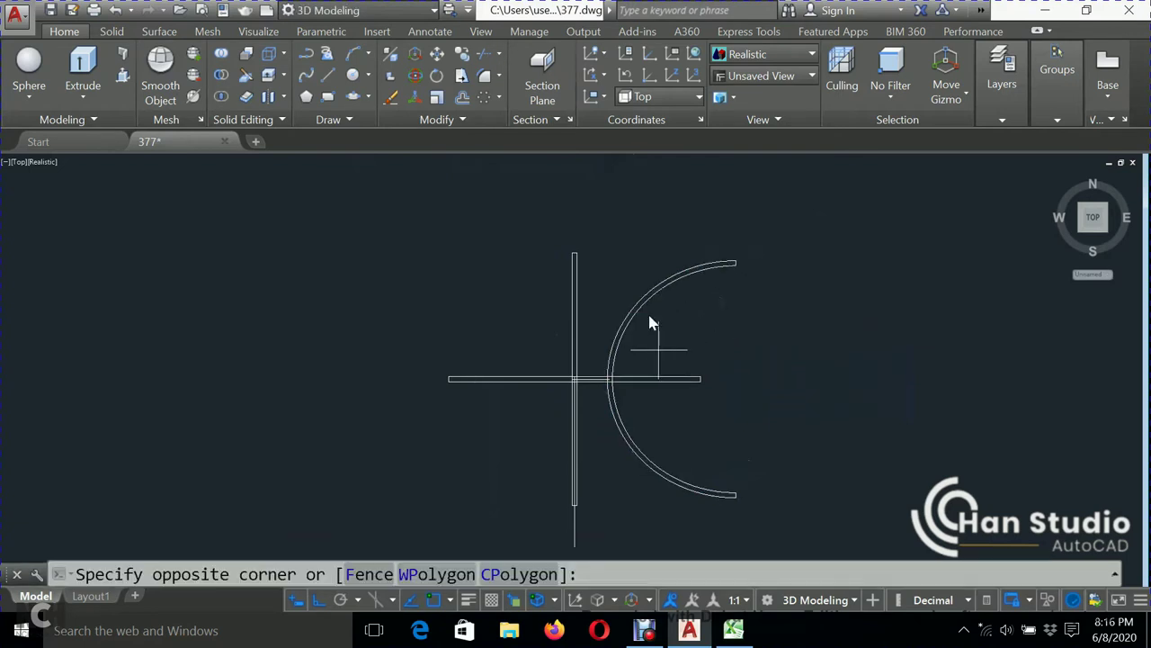
pyautogui.click(634, 260)
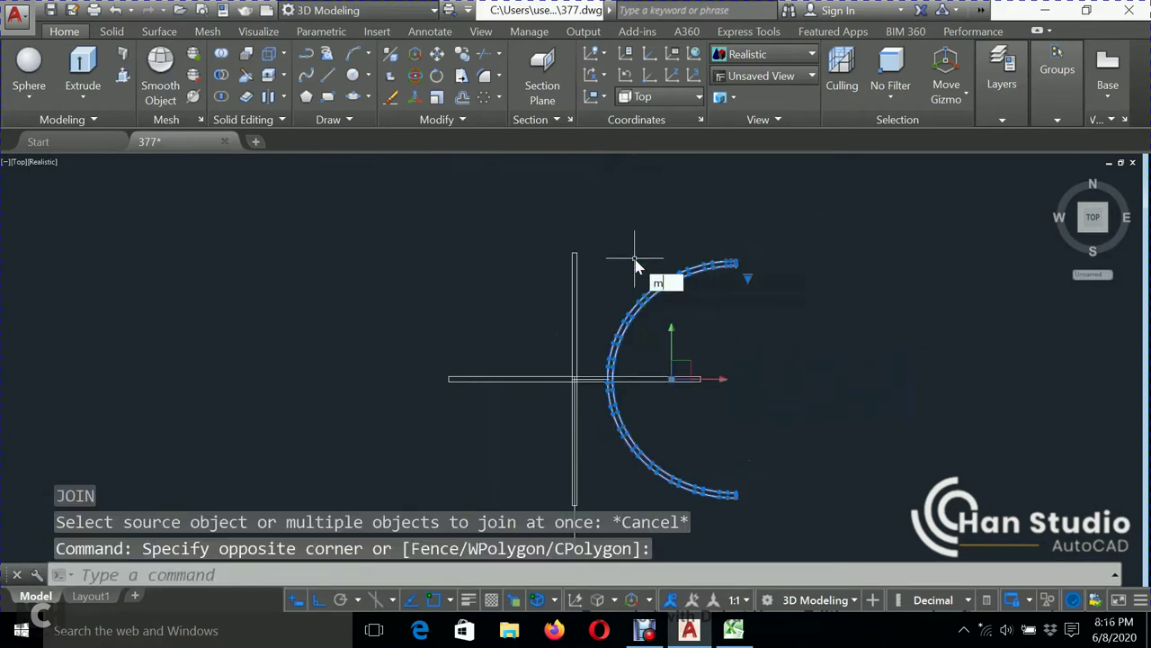
pyautogui.write('i')
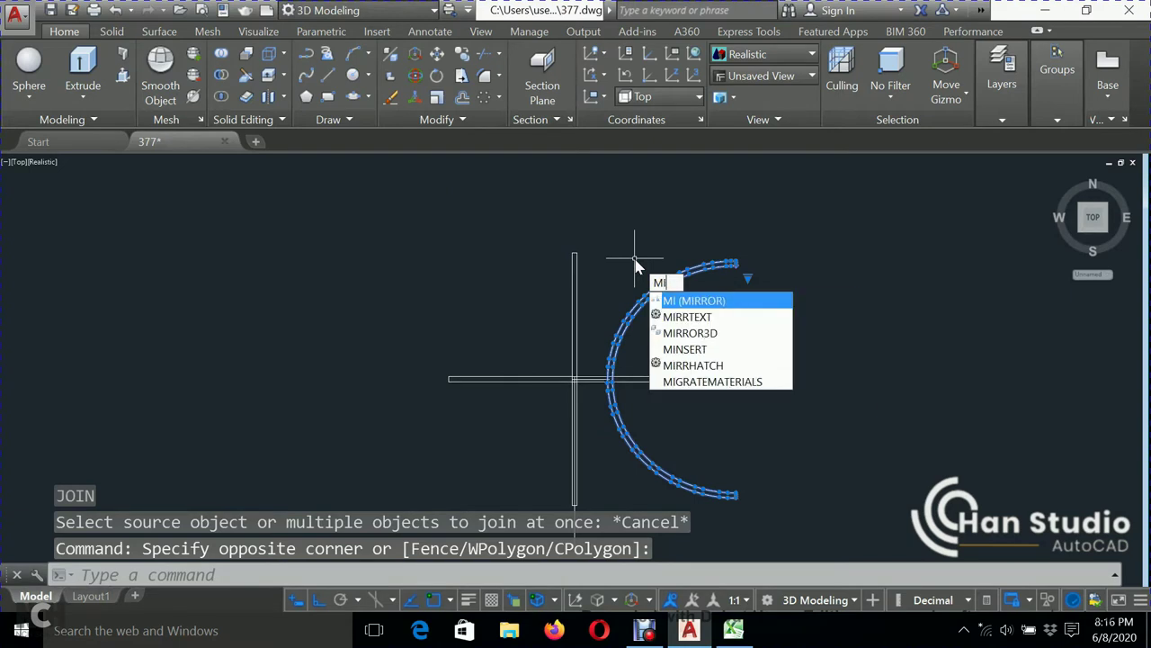
pyautogui.press('Return')
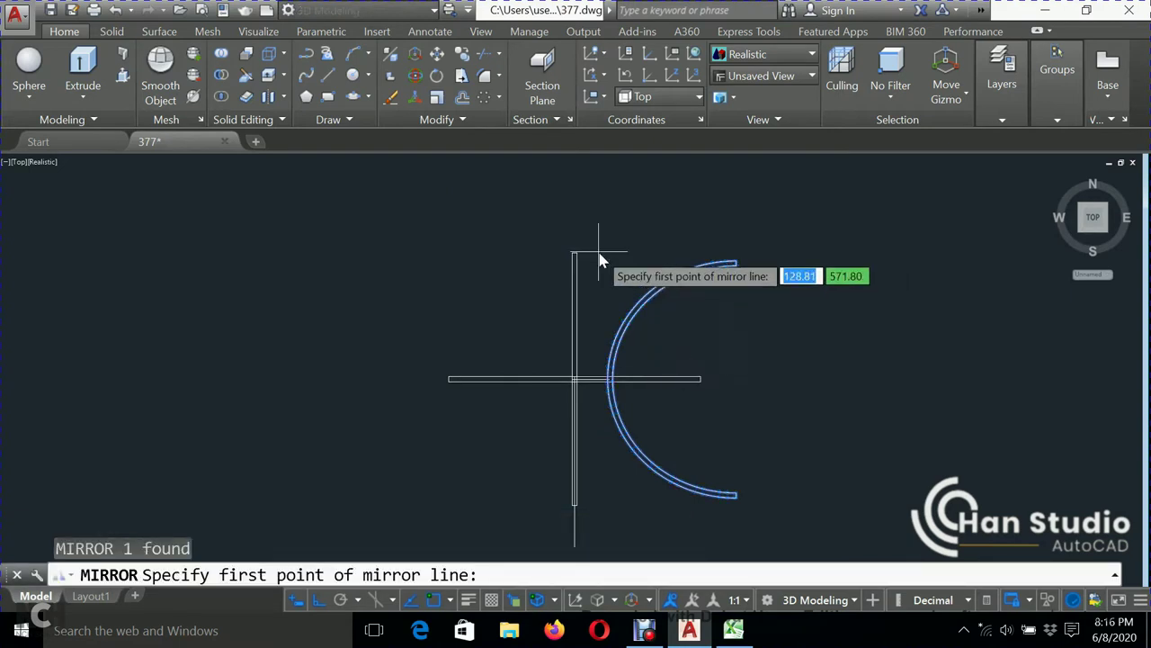
# - Mirror the arc band across the vertical line, keeping the original
pyautogui.scroll(2, 558, 254)
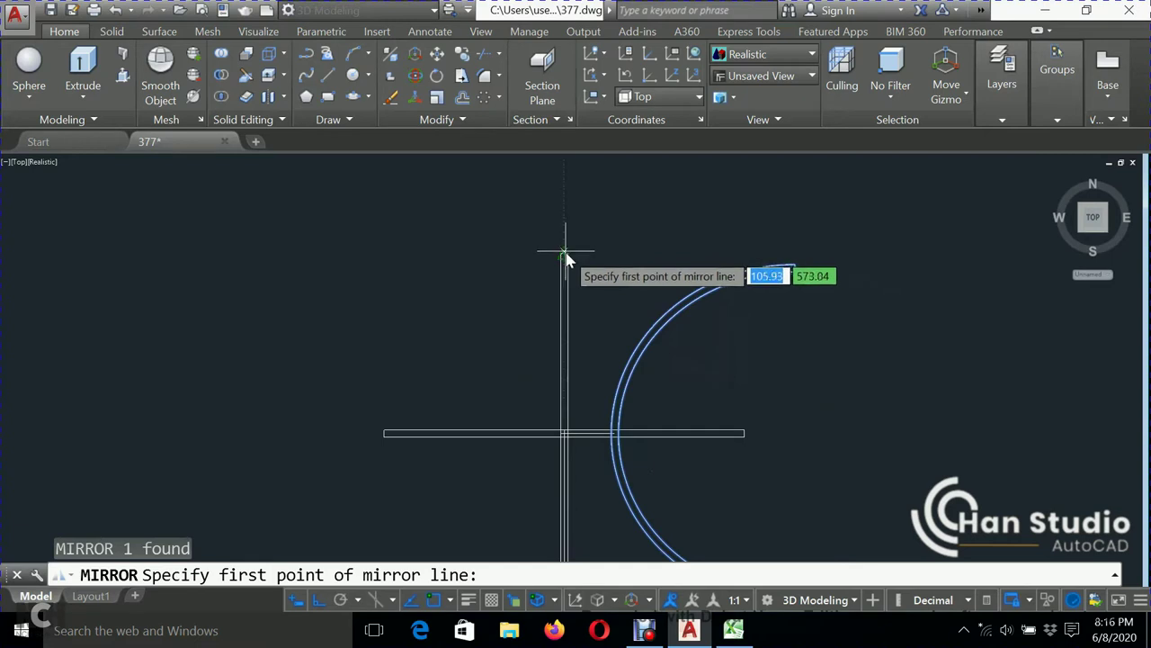
pyautogui.click(564, 254)
pyautogui.click(565, 199)
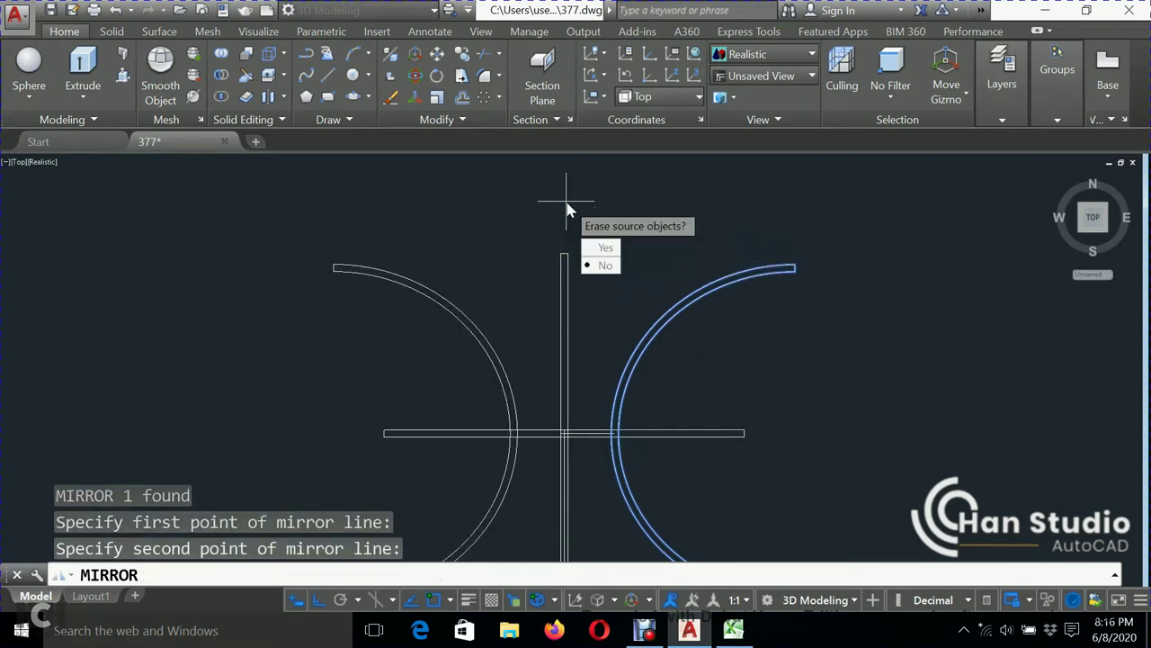
pyautogui.click(604, 264)
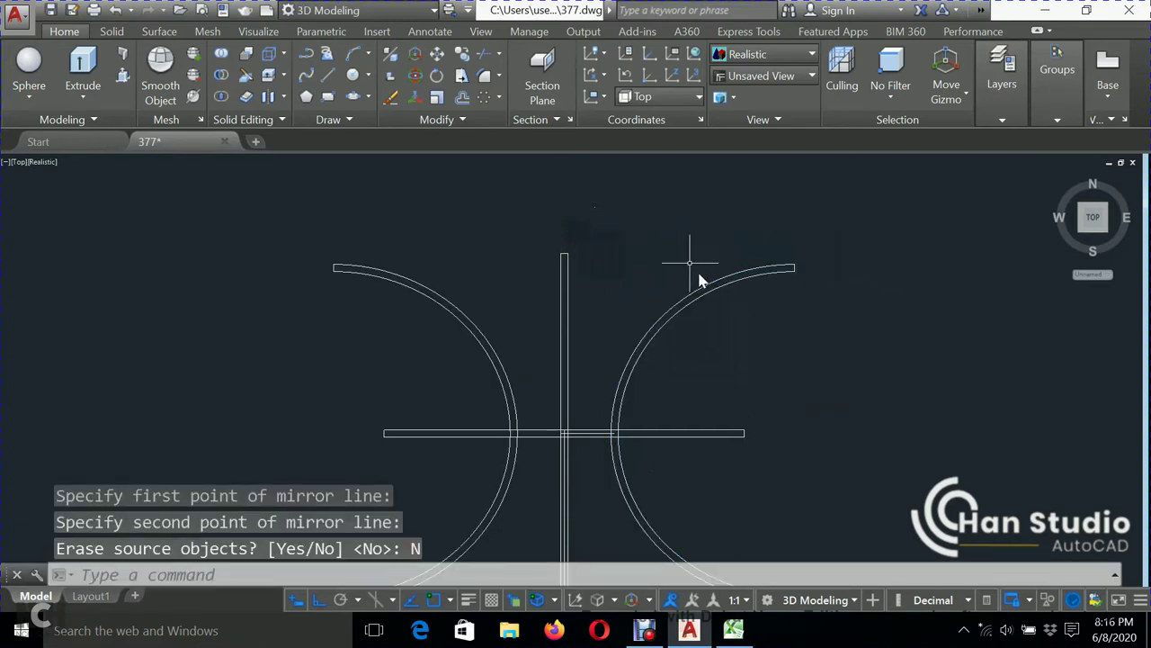
pyautogui.scroll(-4, 693, 261)
pyautogui.scroll(2, 786, 329)
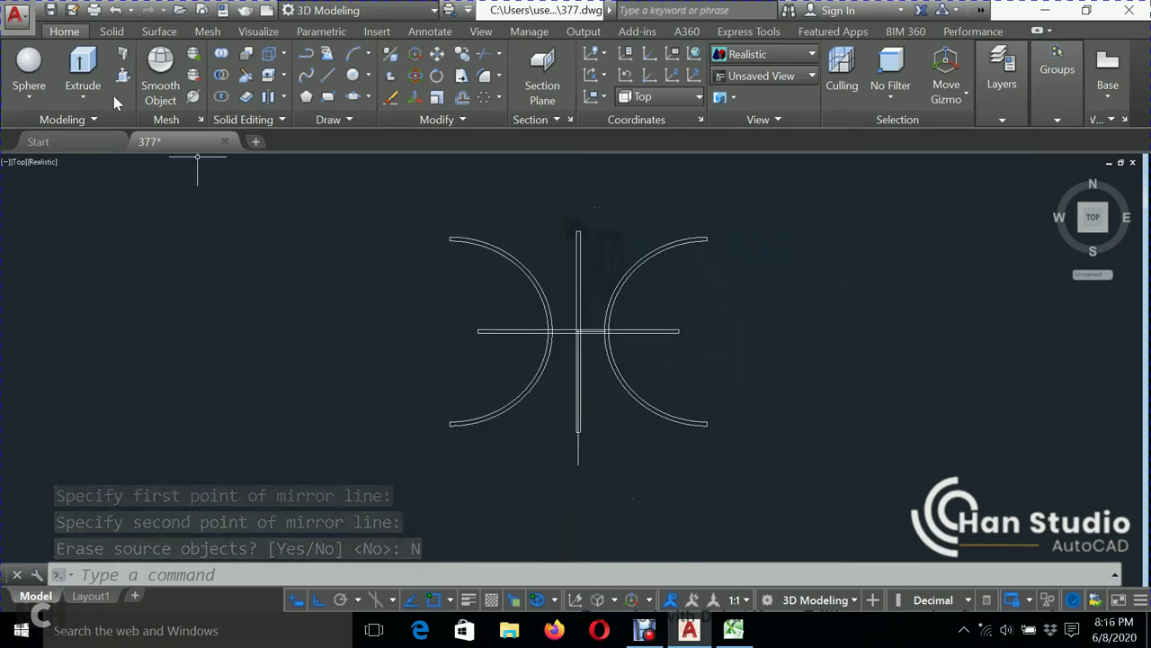
# - Create a radius 120 sphere centred at the cross intersection
pyautogui.click(27, 70)
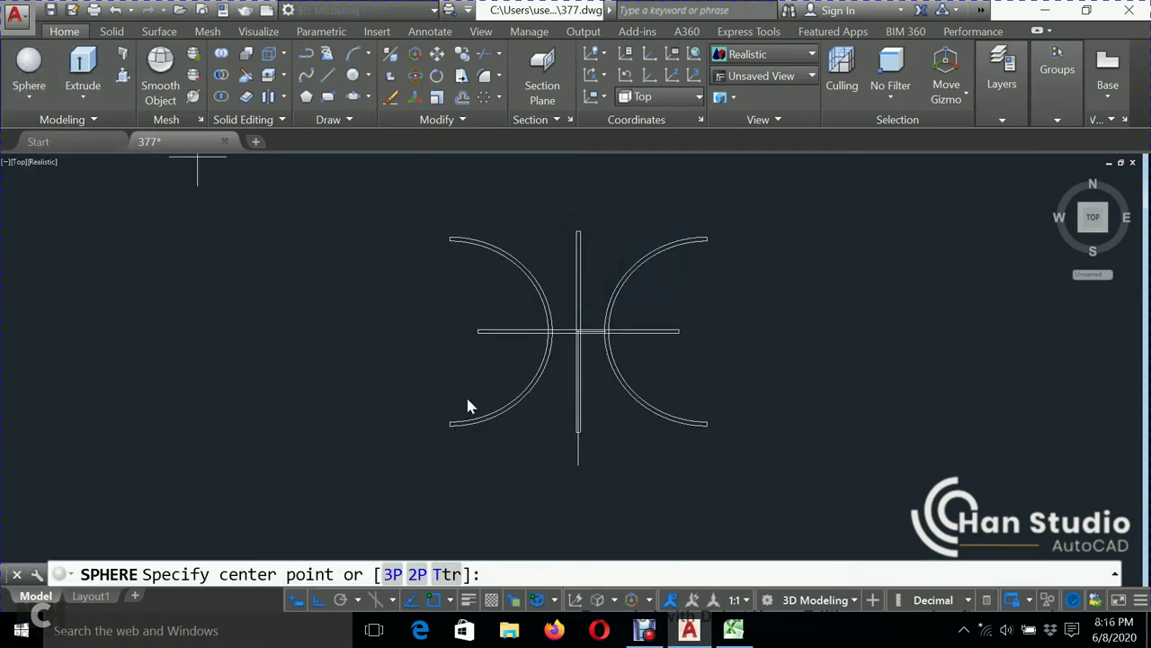
pyautogui.scroll(2, 582, 342)
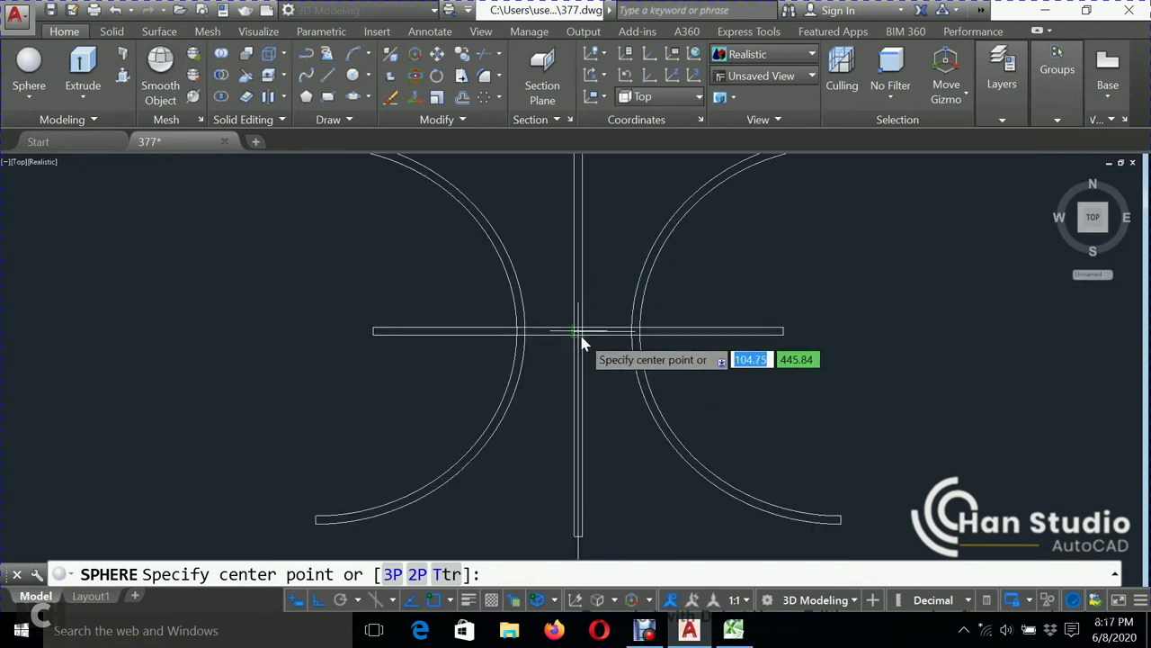
pyautogui.click(578, 333)
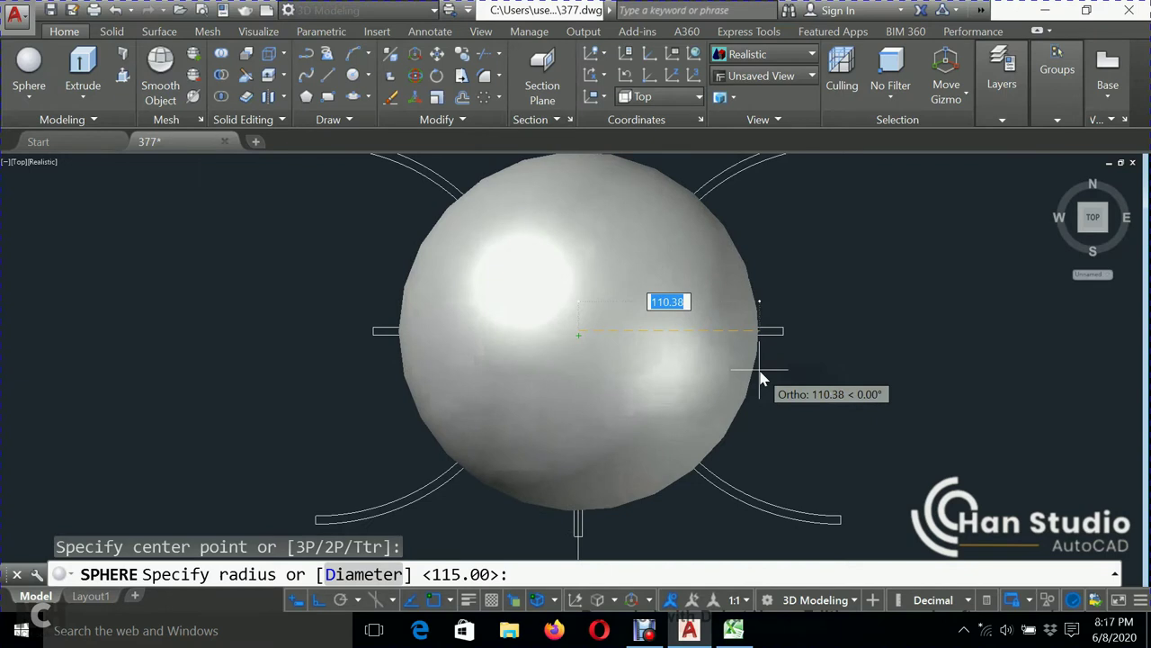
pyautogui.write('120')
pyautogui.press('Return')
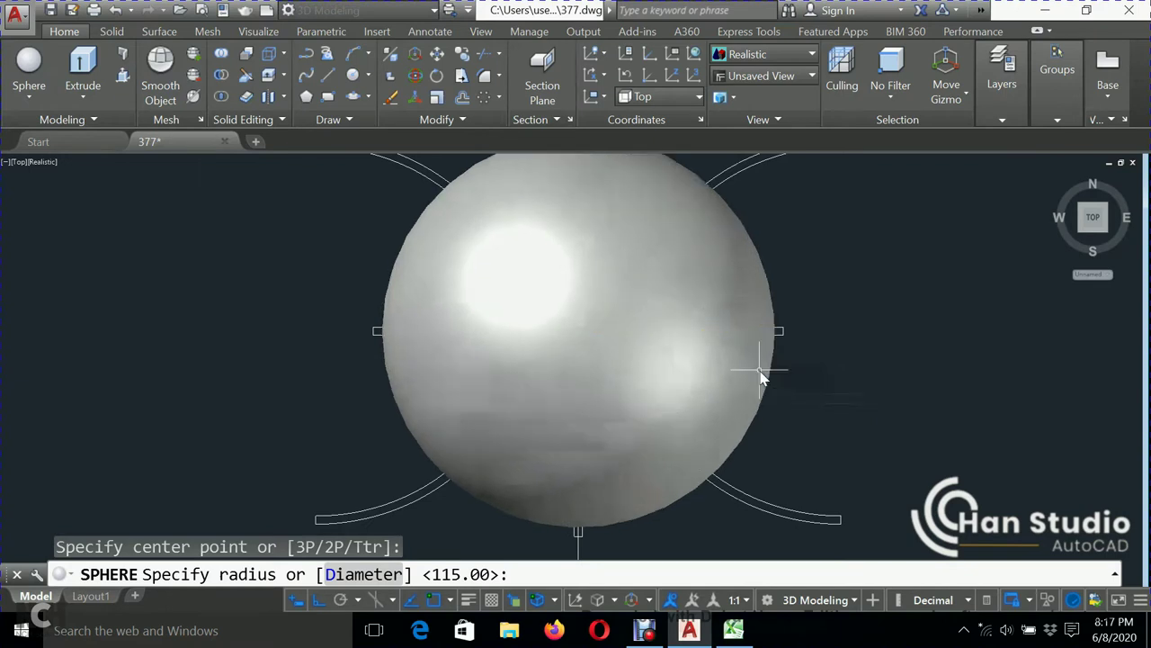
pyautogui.press('Escape')
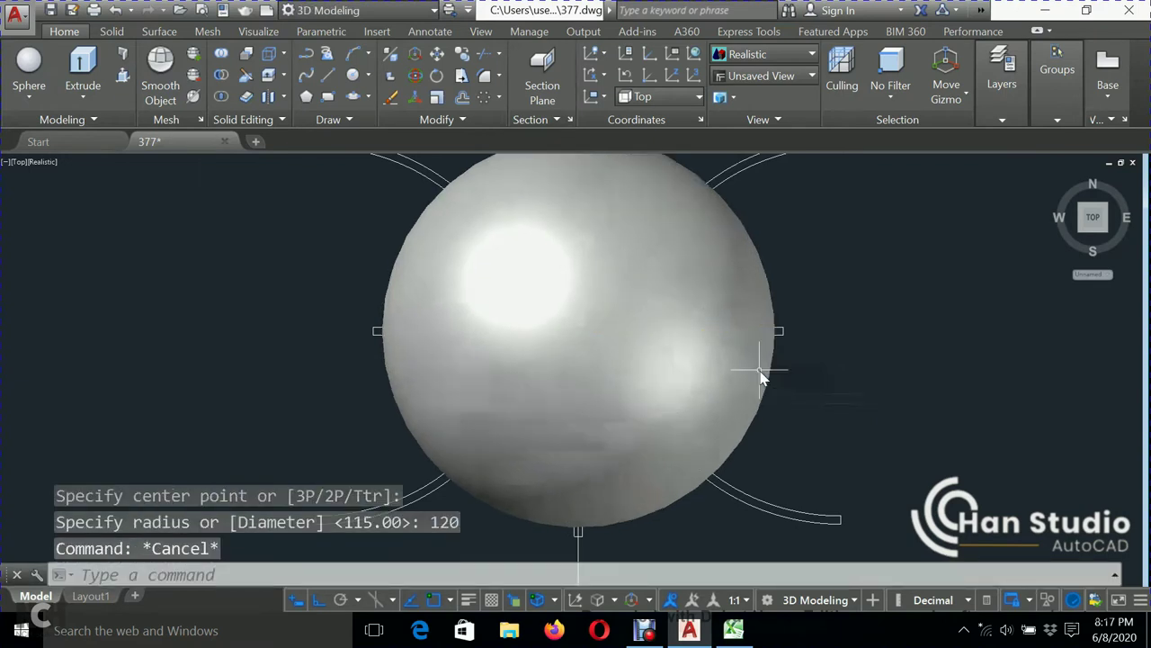
pyautogui.scroll(-4, 760, 376)
pyautogui.moveTo(836, 382); pyautogui.dragTo(555, 365, button='middle')
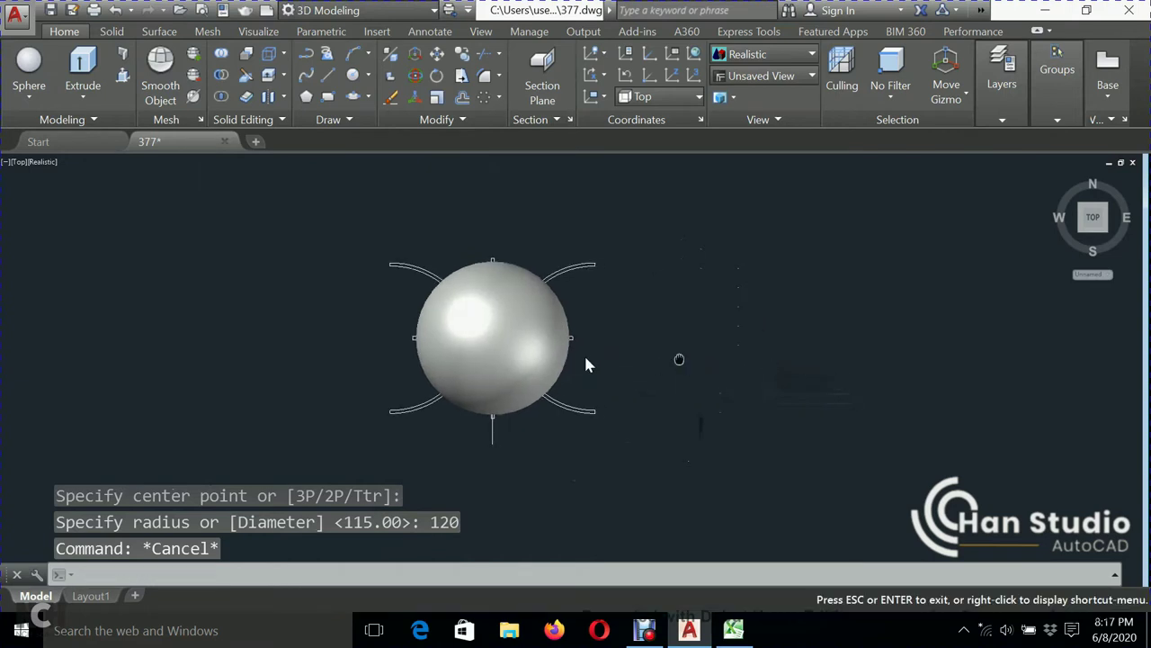
# - Copy the whole sphere, cross and arc bands 424.52 units to the right
pyautogui.hotkey('ctrl', 'a')
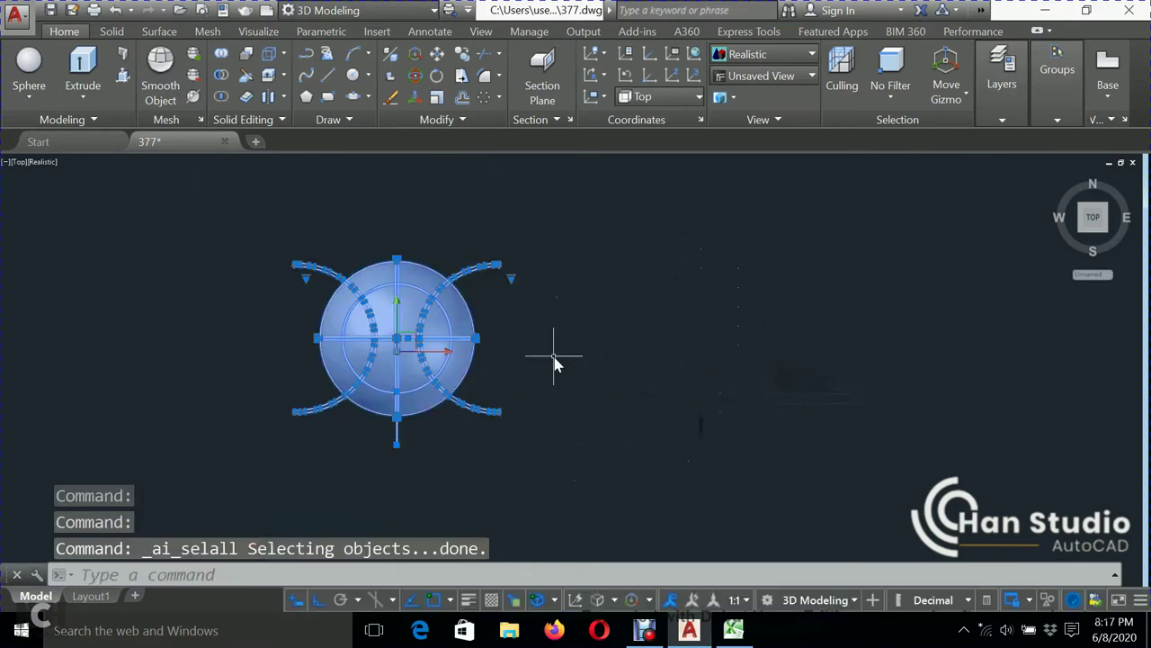
pyautogui.hotkey('ctrl', 'c')
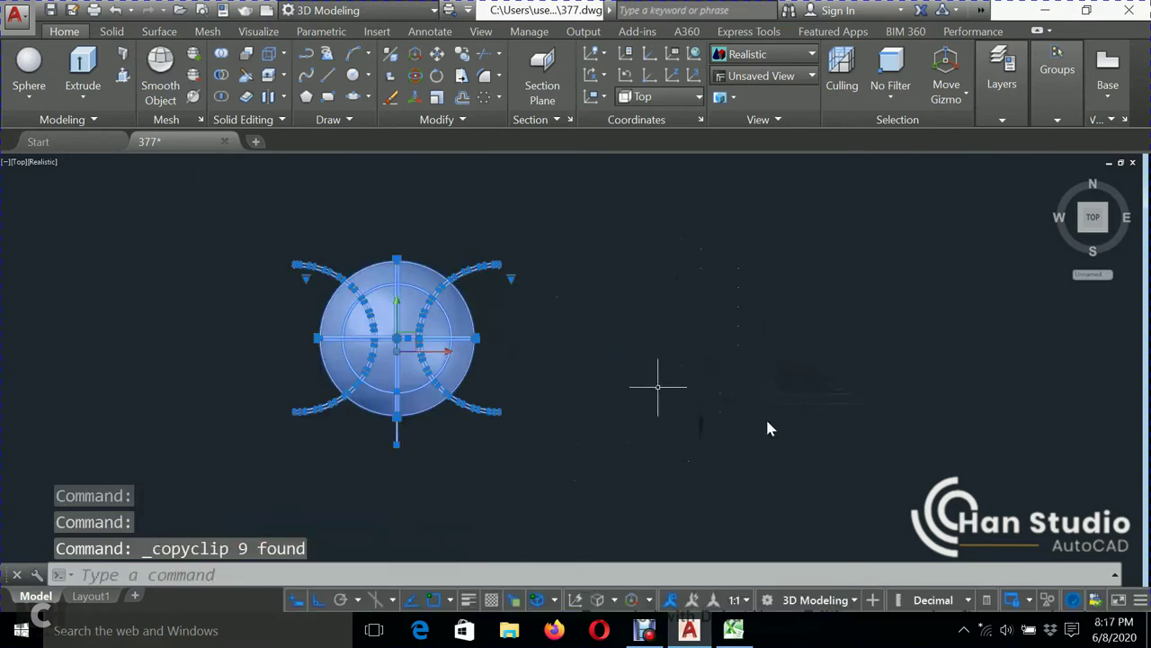
pyautogui.hotkey('ctrl', 'v')
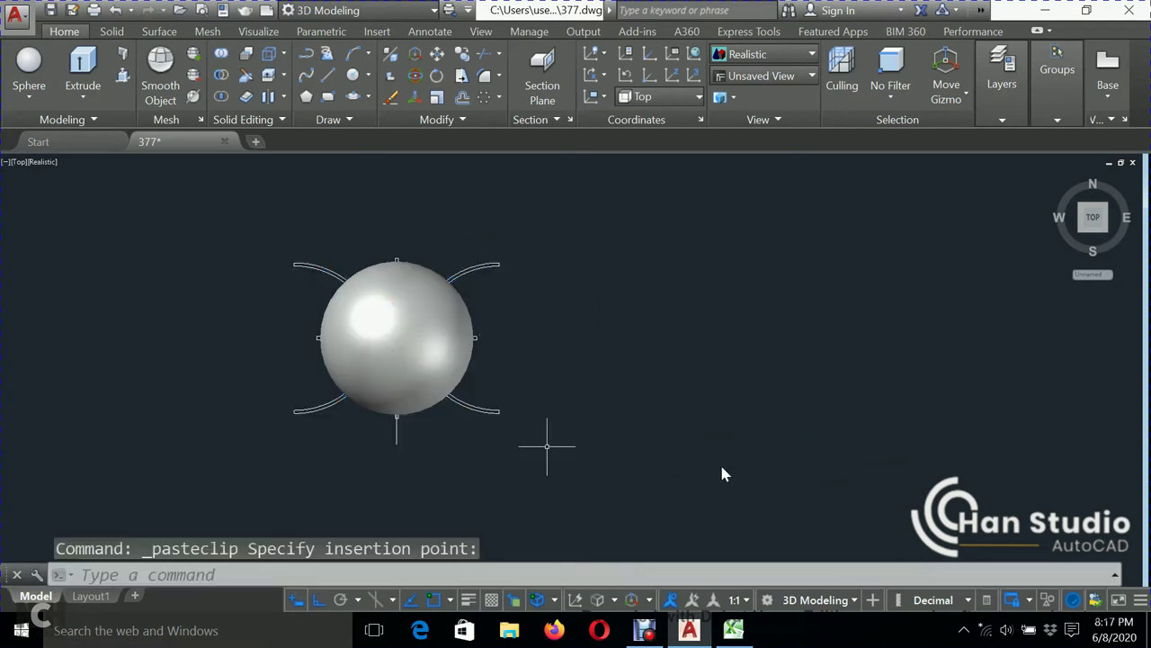
pyautogui.press('Escape')
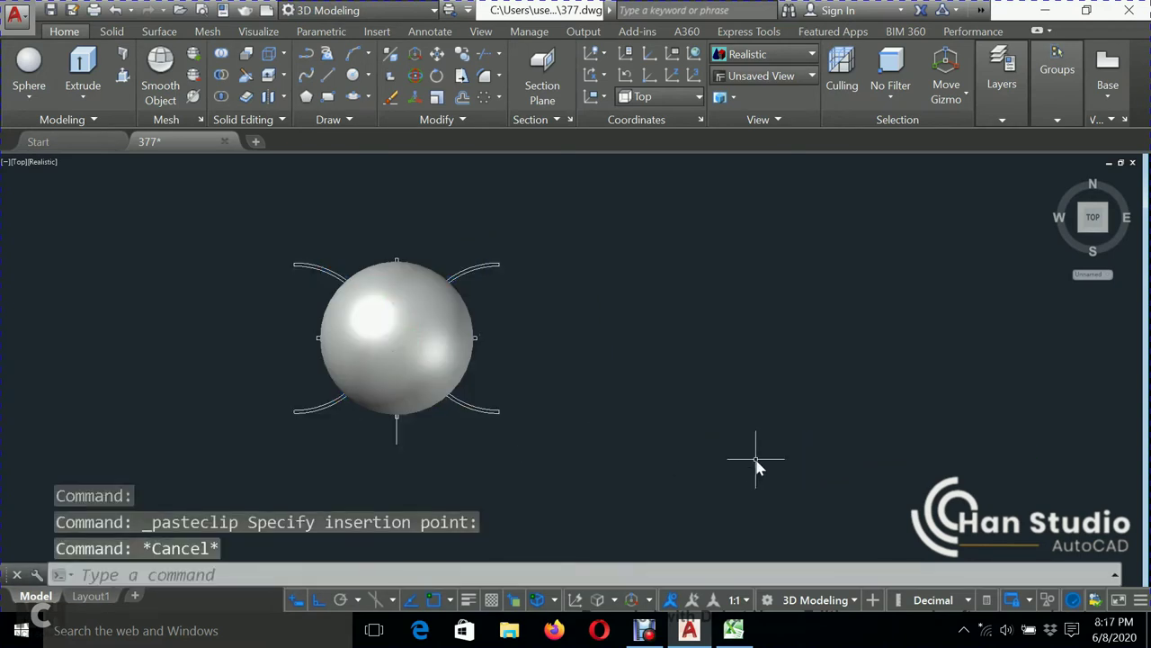
pyautogui.hotkey('ctrl', 'a')
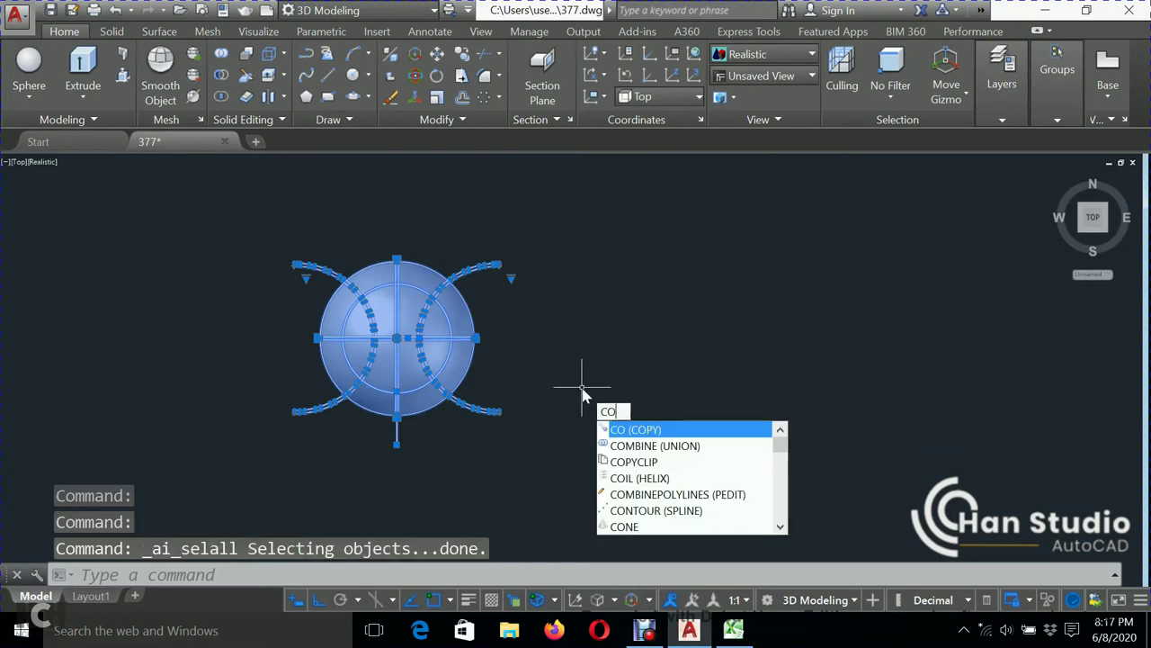
pyautogui.press('Return')
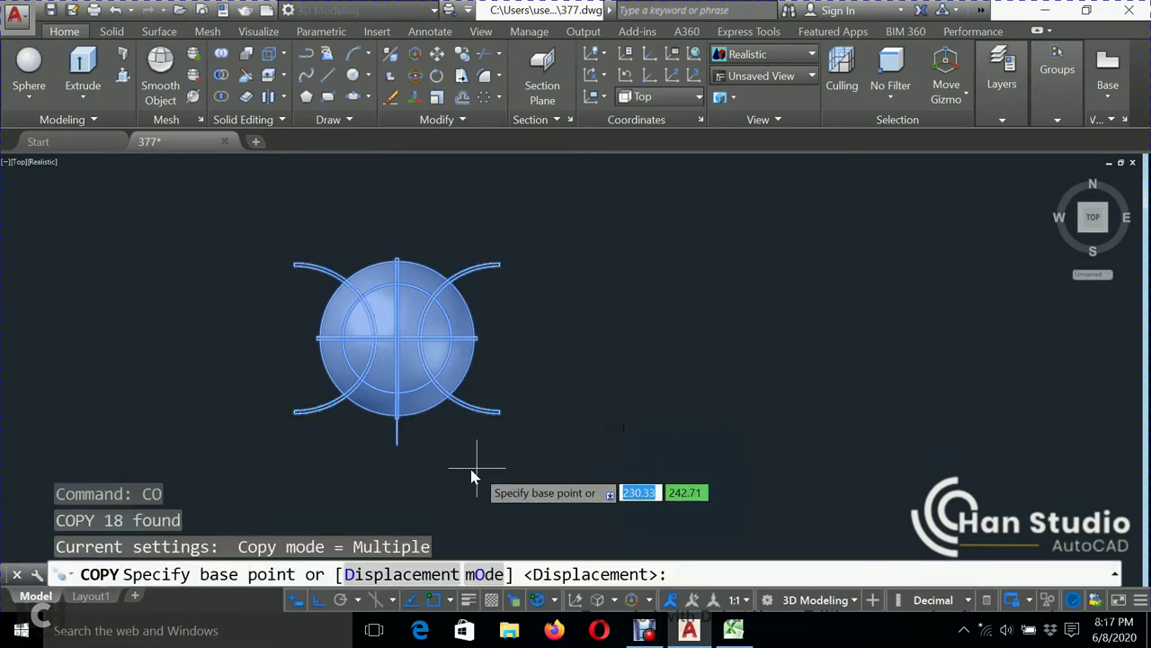
pyautogui.click(474, 468)
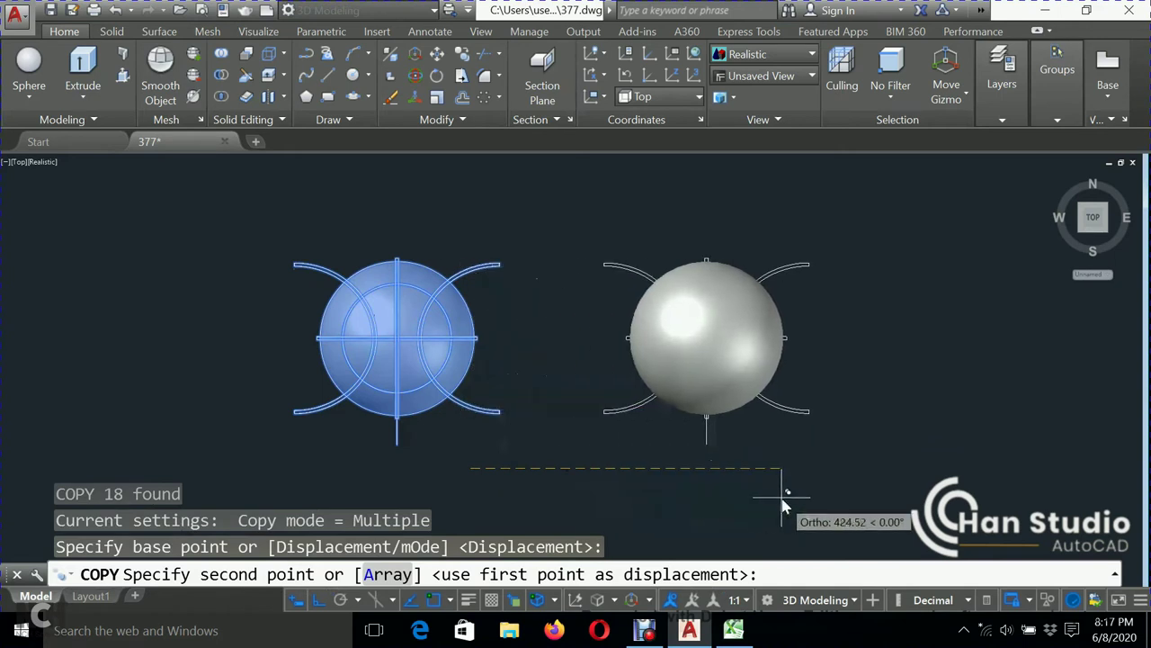
pyautogui.click(798, 495)
pyautogui.press('Escape')
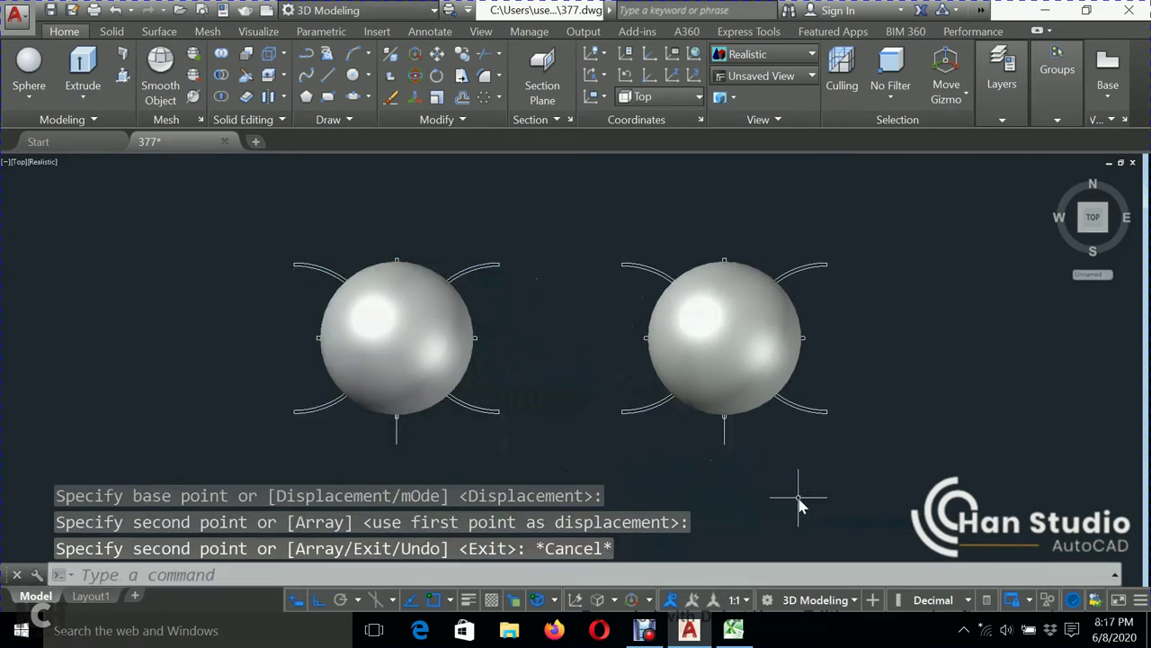
# - Switch both balls to the 2D Wireframe visual style, then tilt and zoom the view
pyautogui.click(39, 162)
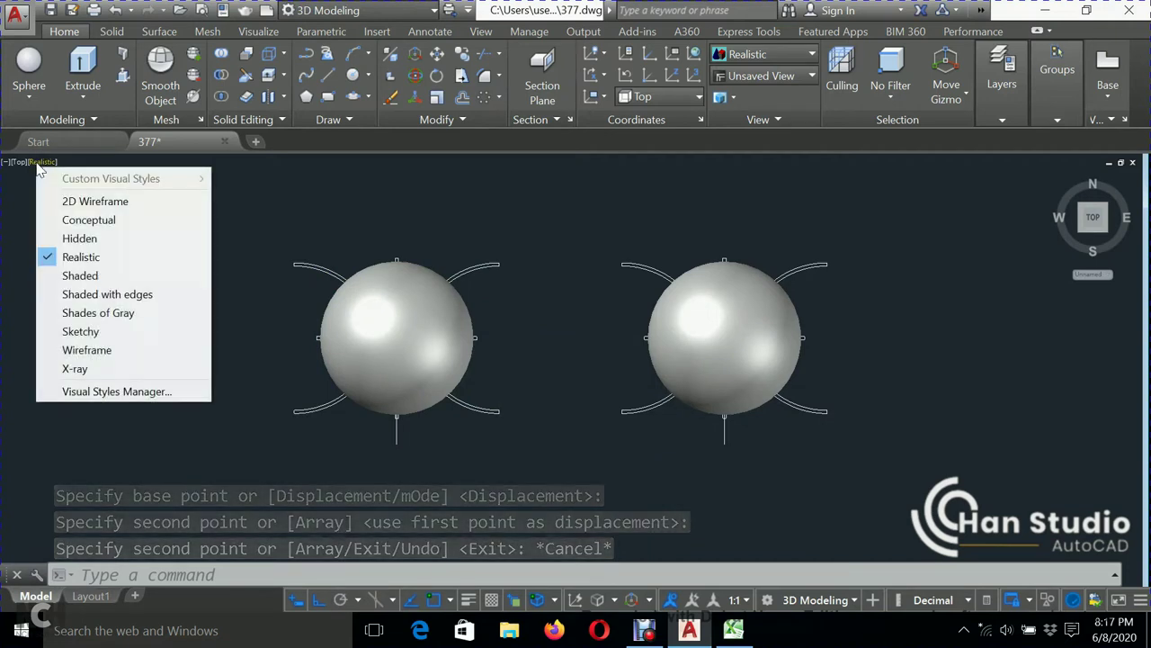
pyautogui.click(77, 209)
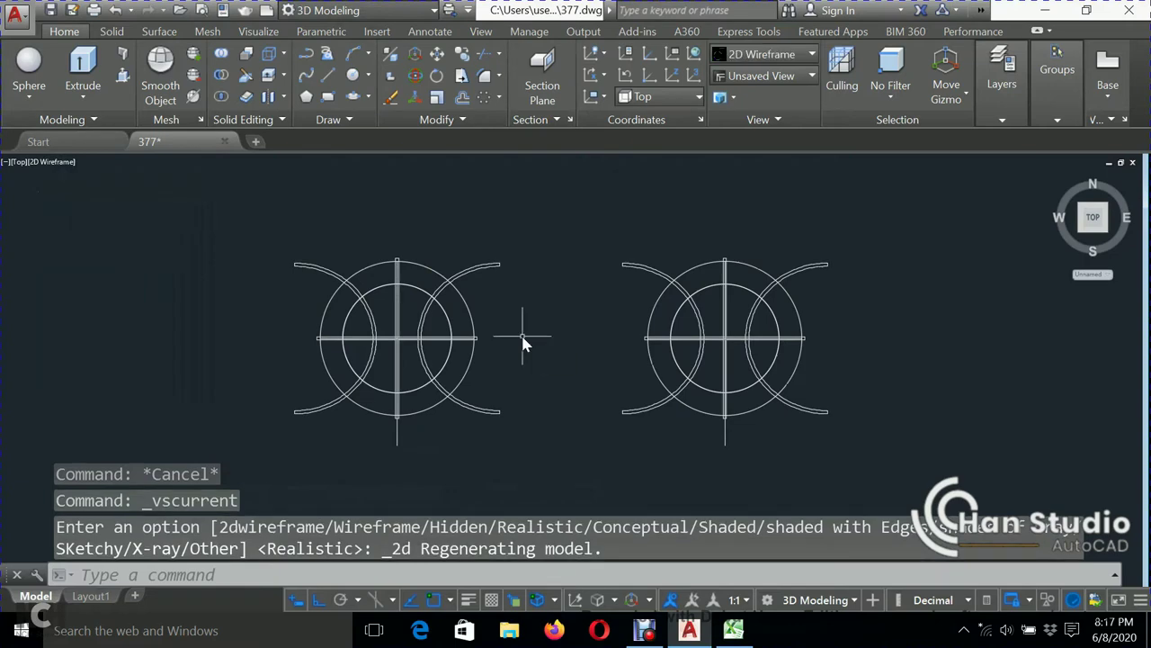
pyautogui.moveTo(525, 343)
pyautogui.keyDown('shift'); pyautogui.mouseDown(button='middle')
pyautogui.moveTo(540, 370)
pyautogui.moveTo(533, 339)
pyautogui.moveTo(532, 362)
pyautogui.moveTo(612, 329)
pyautogui.mouseUp(button='middle'); pyautogui.keyUp('shift')
pyautogui.scroll(2, 477, 427)
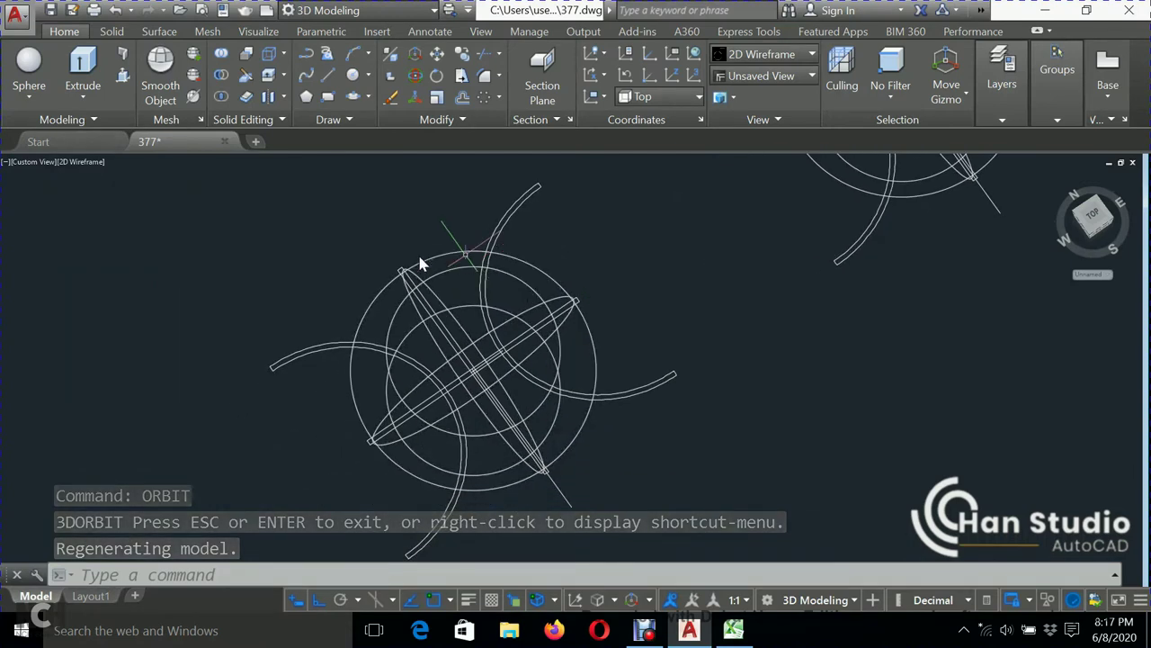
# - Move the front ball's upper arc, both diagonal cross lines and lower-left arc to a new position
pyautogui.click(485, 185)
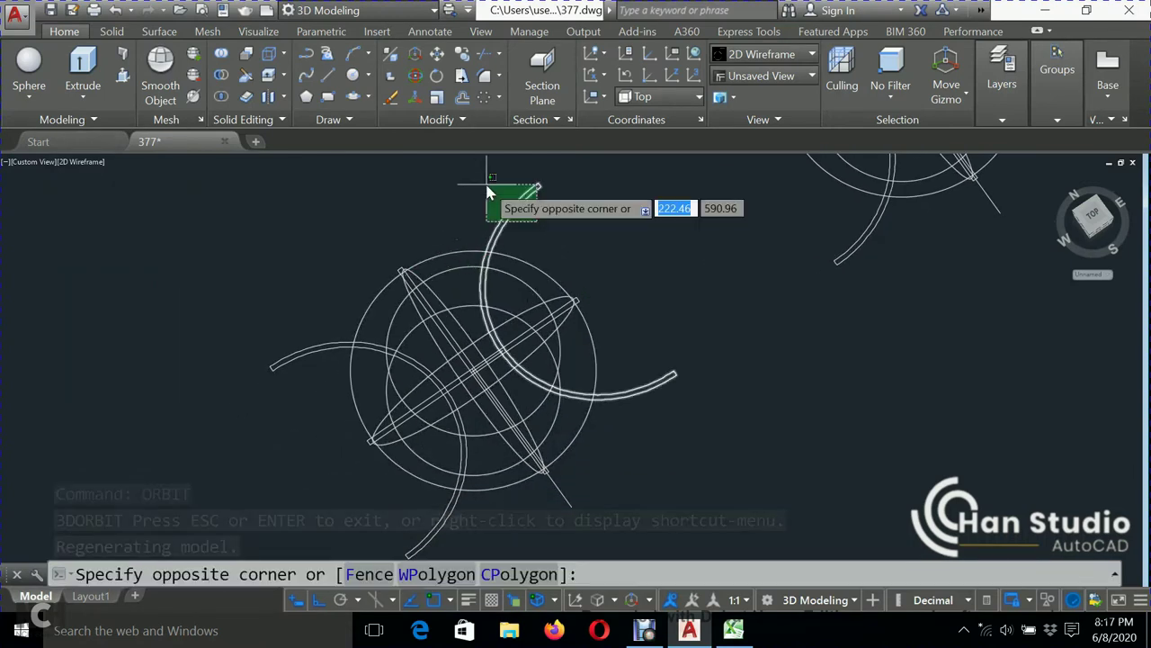
pyautogui.click(549, 270)
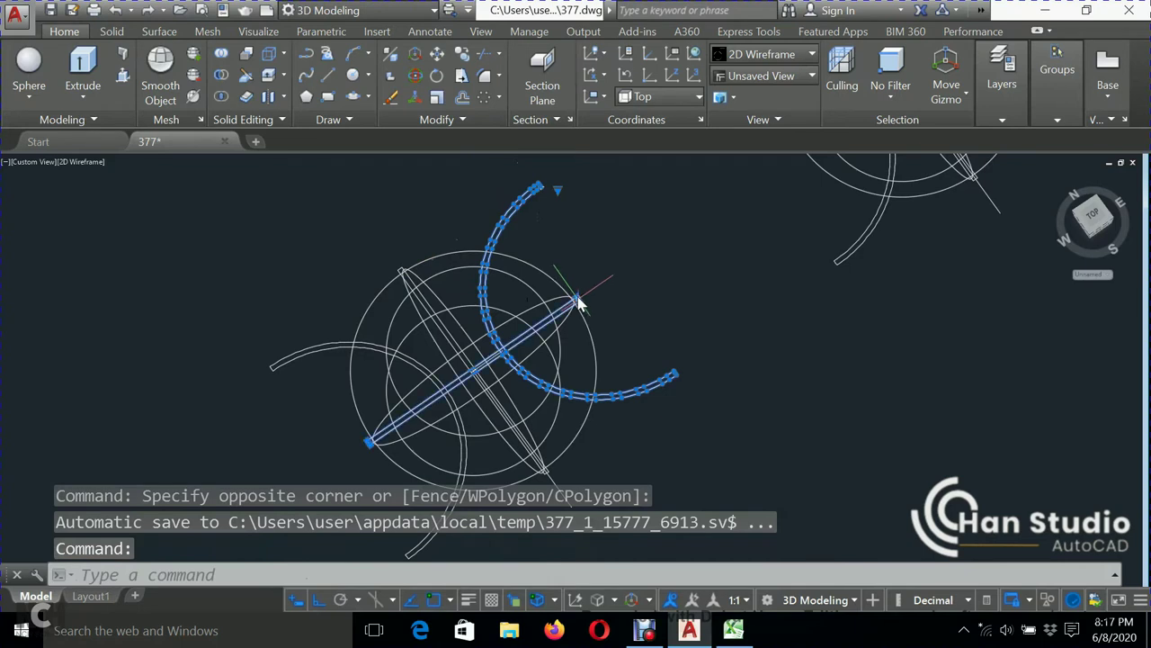
pyautogui.click(578, 301)
pyautogui.click(404, 270)
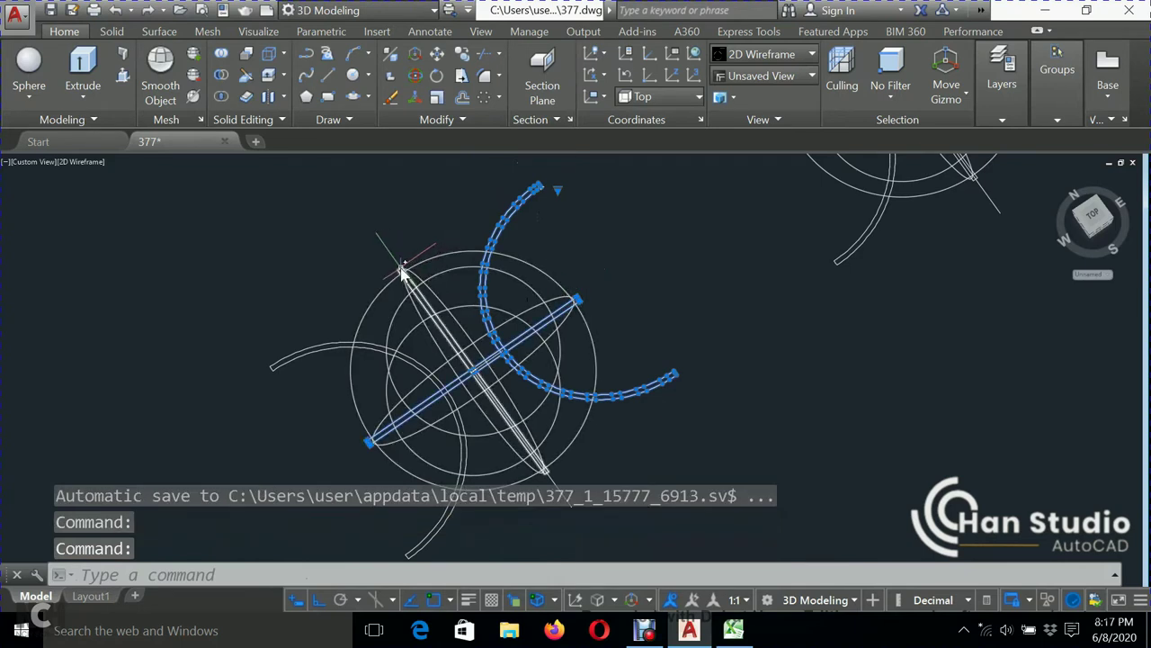
pyautogui.click(304, 353)
pyautogui.write('M')
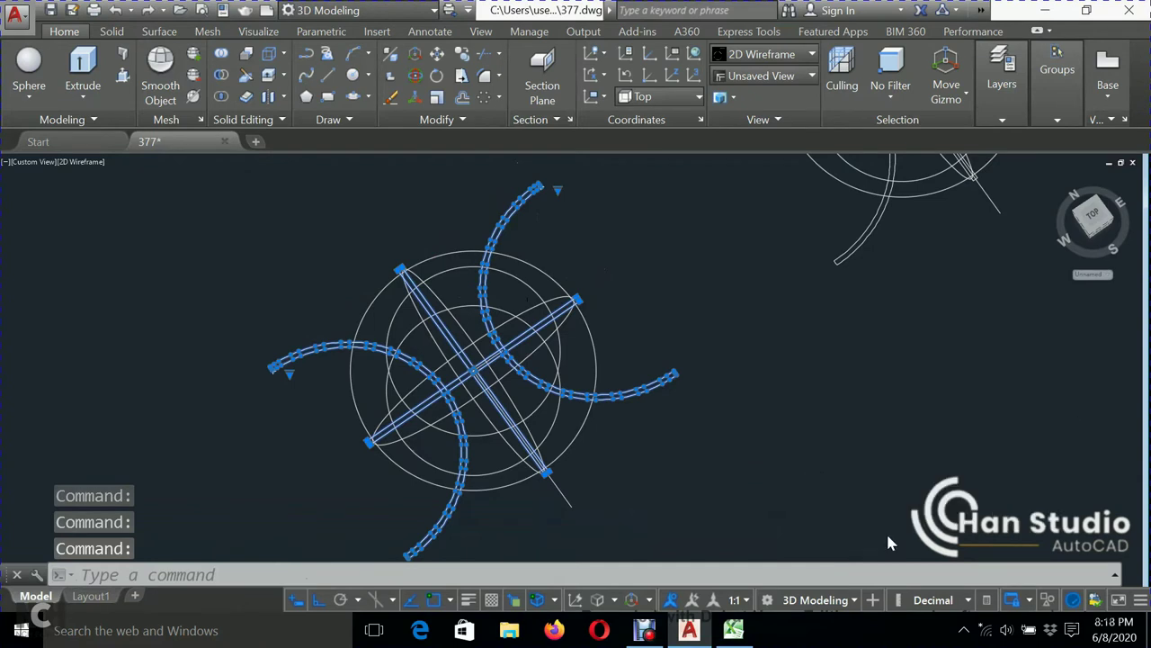
pyautogui.press('Return')
pyautogui.click(610, 493)
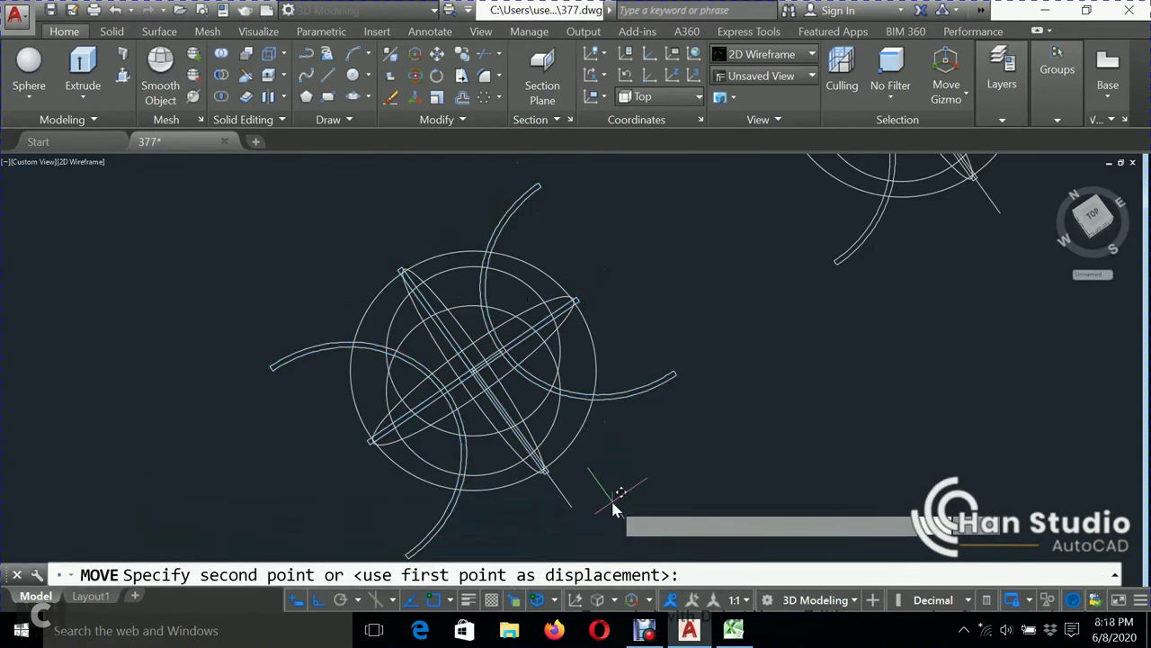
pyautogui.click(625, 446)
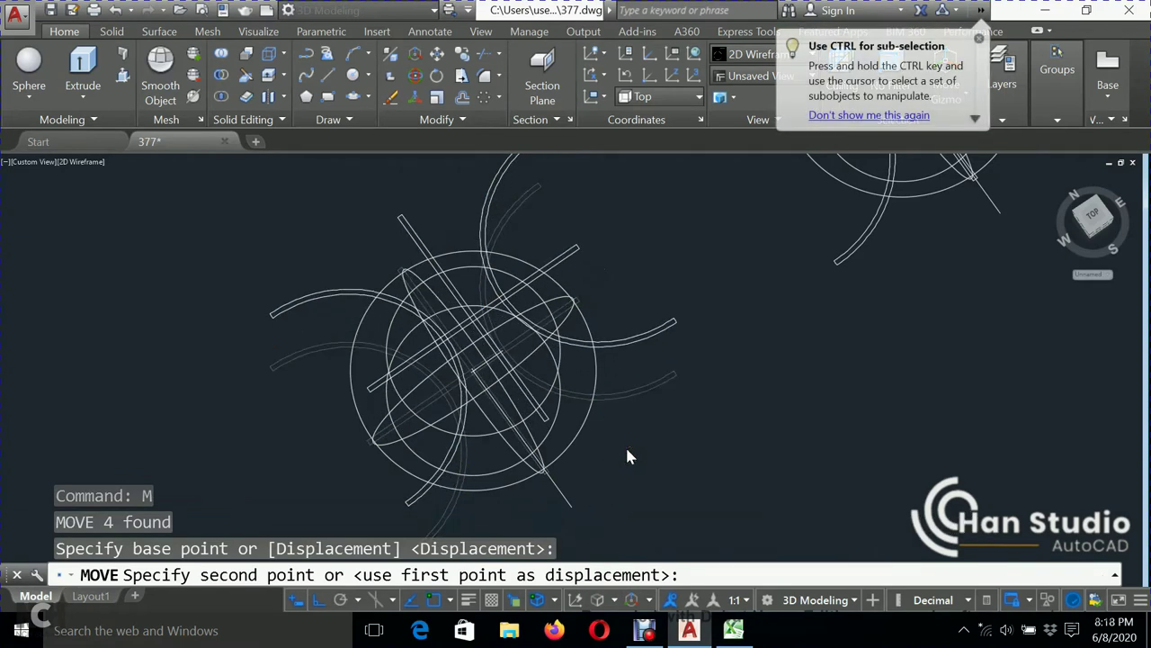
pyautogui.press('Escape')
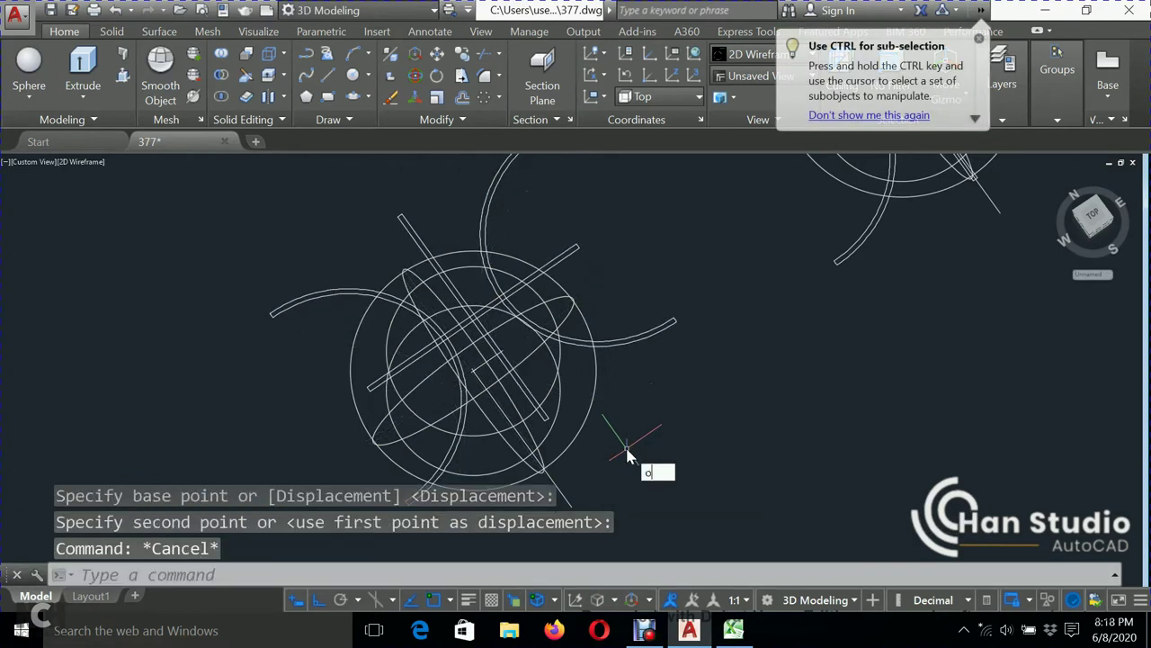
# - Extrude the left ball's seam arcs and cross lines upward into panels
pyautogui.moveTo(627, 454)
pyautogui.keyDown('shift'); pyautogui.mouseDown(button='middle')
pyautogui.moveTo(611, 422)
pyautogui.moveTo(611, 455)
pyautogui.moveTo(627, 455)
pyautogui.moveTo(639, 434)
pyautogui.moveTo(629, 419)
pyautogui.moveTo(655, 417)
pyautogui.mouseUp(button='middle'); pyautogui.keyUp('shift')
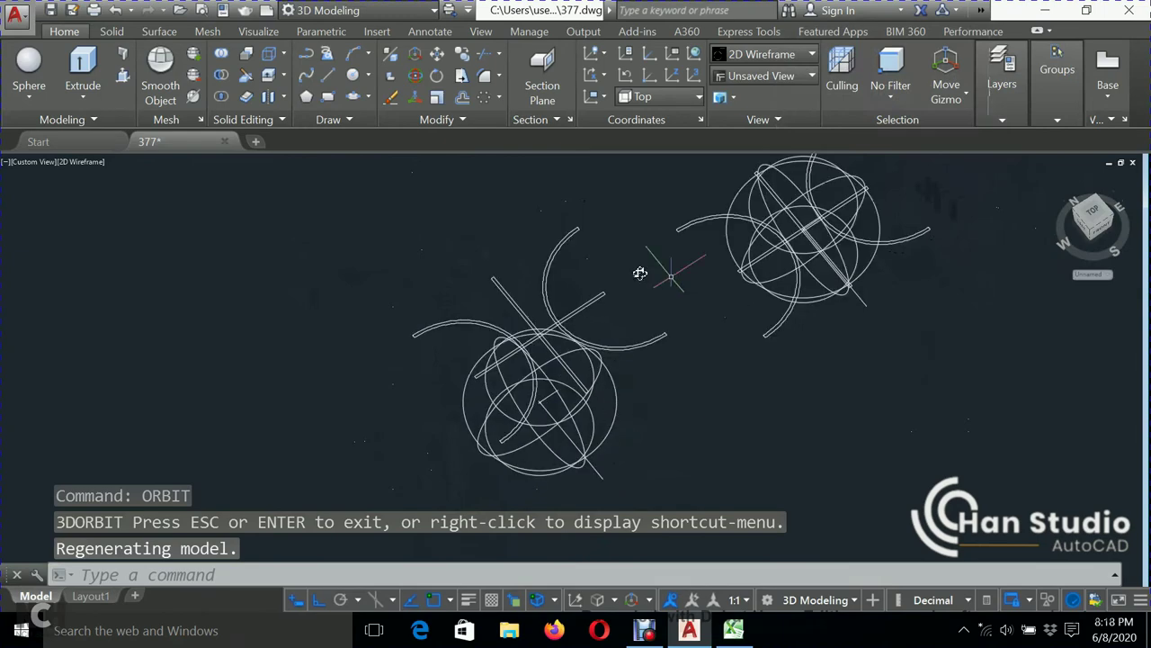
pyautogui.click(584, 267)
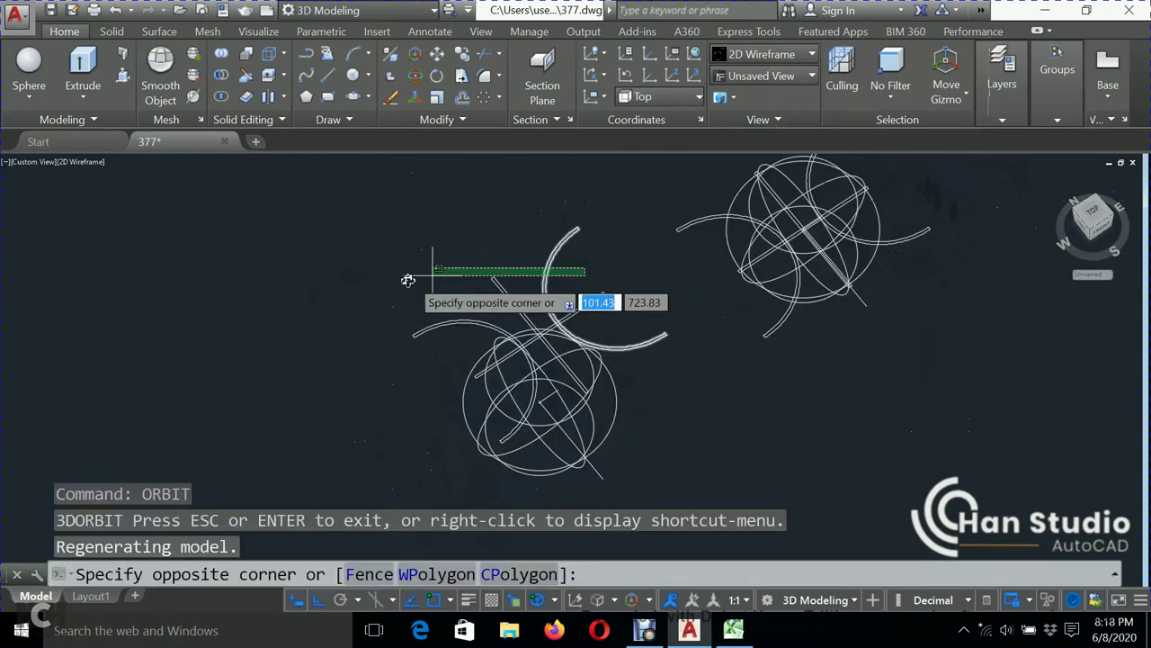
pyautogui.click(386, 321)
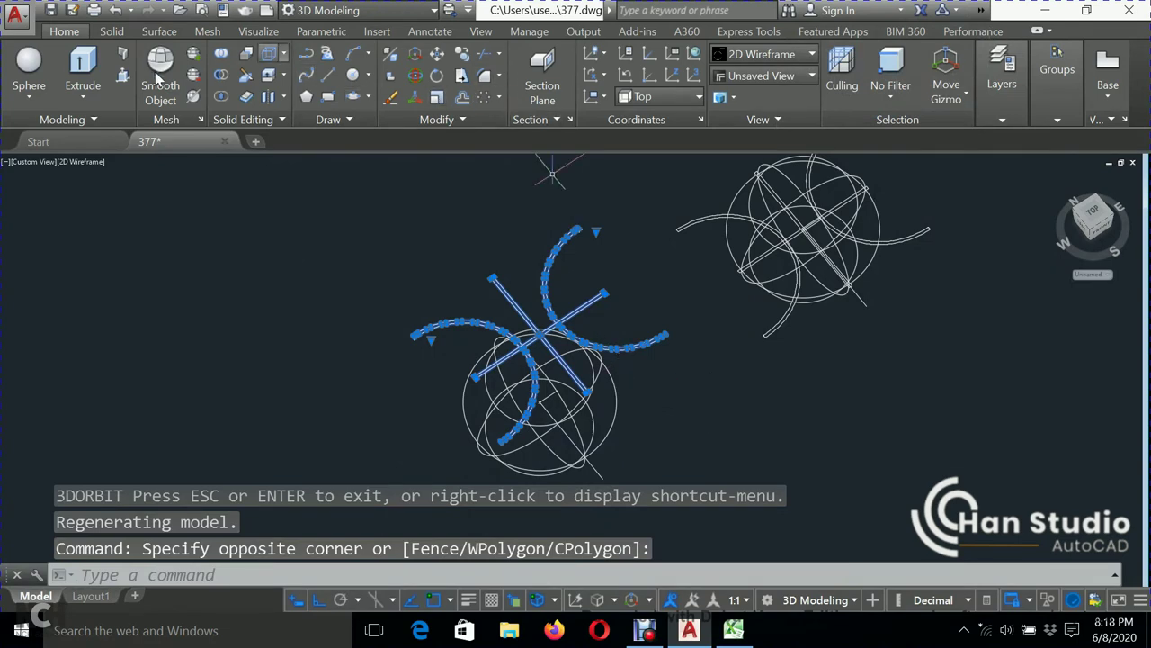
pyautogui.click(83, 68)
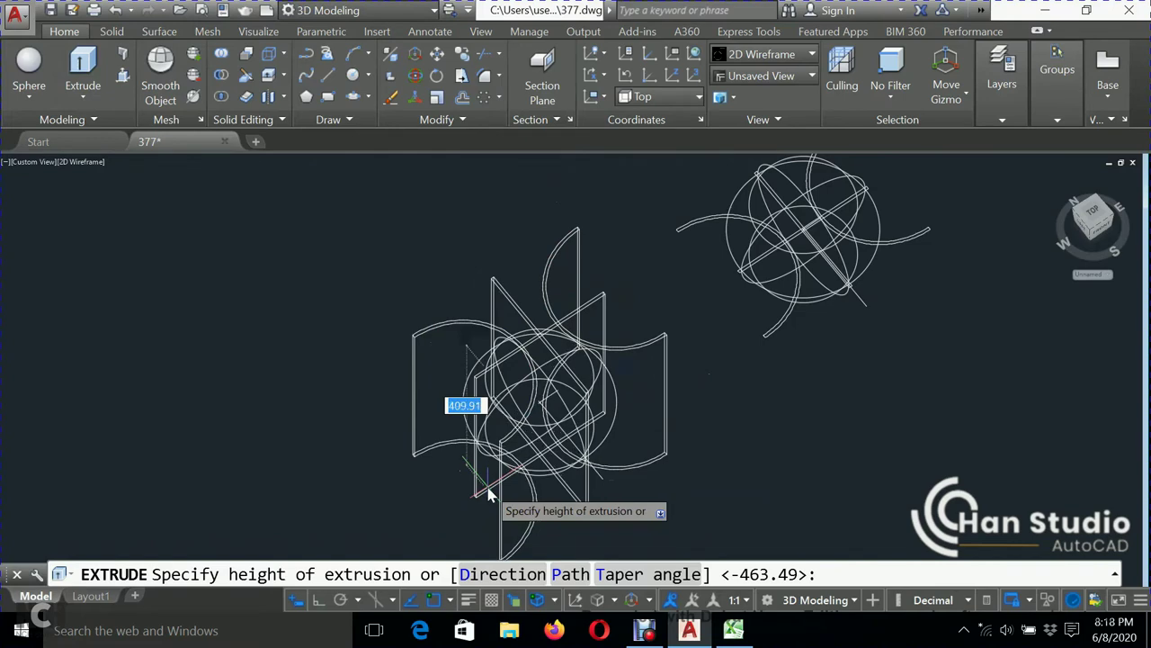
pyautogui.click(490, 504)
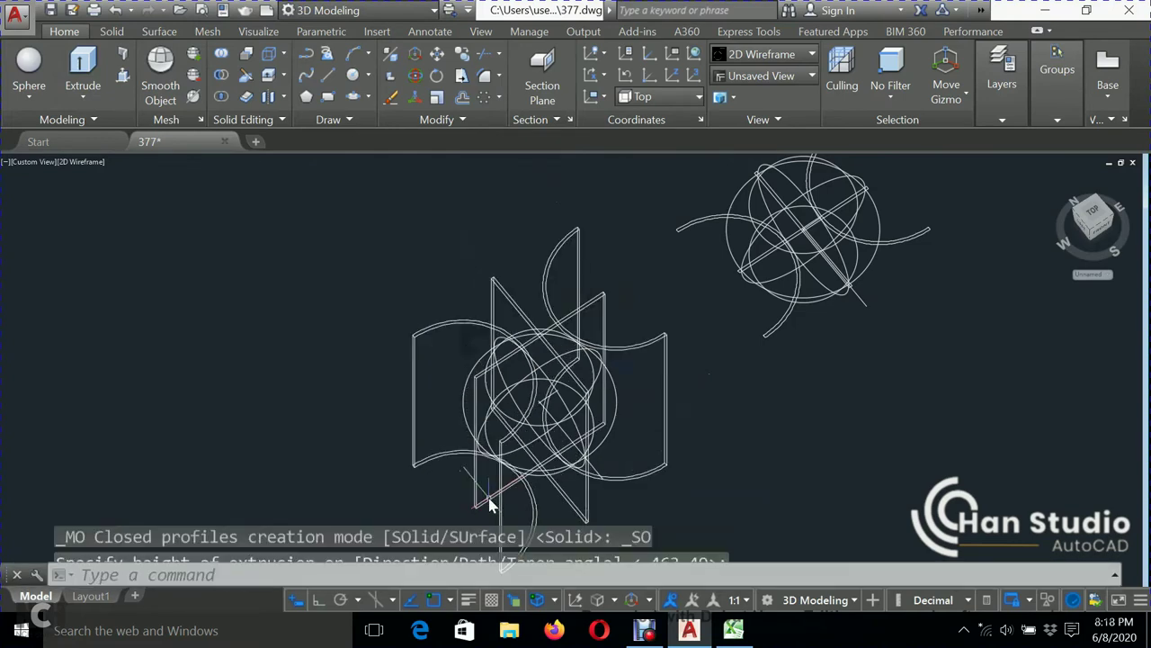
pyautogui.press('Escape')
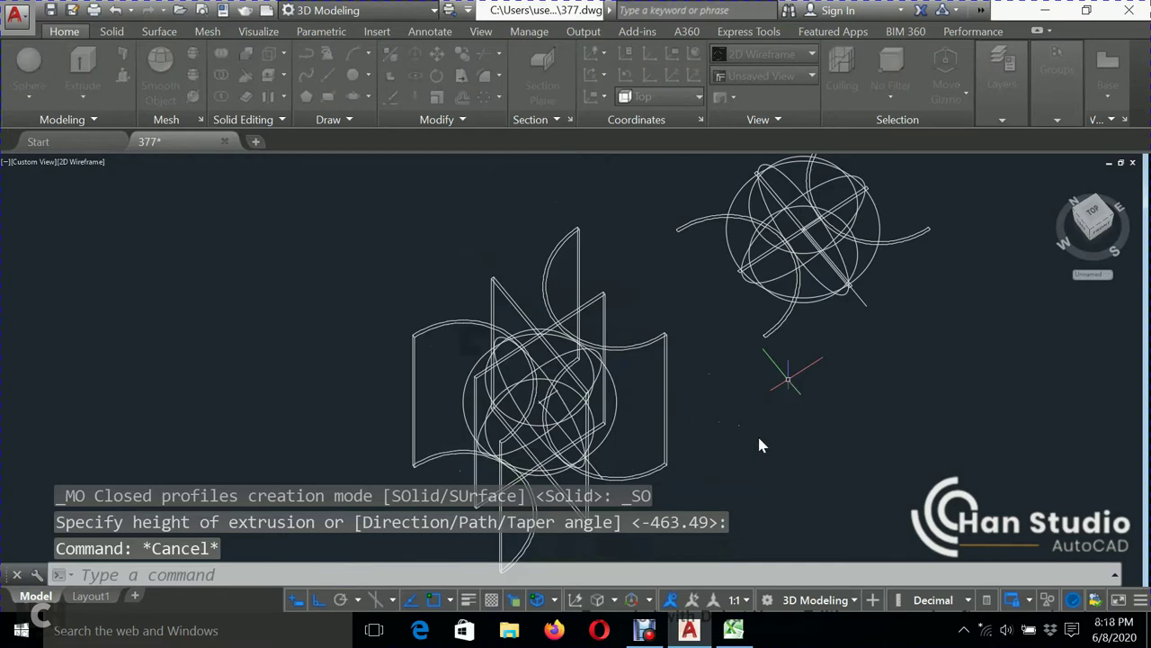
# - Orbit around the model and shade it in Realistic style to show the fins and plates
pyautogui.write('or')
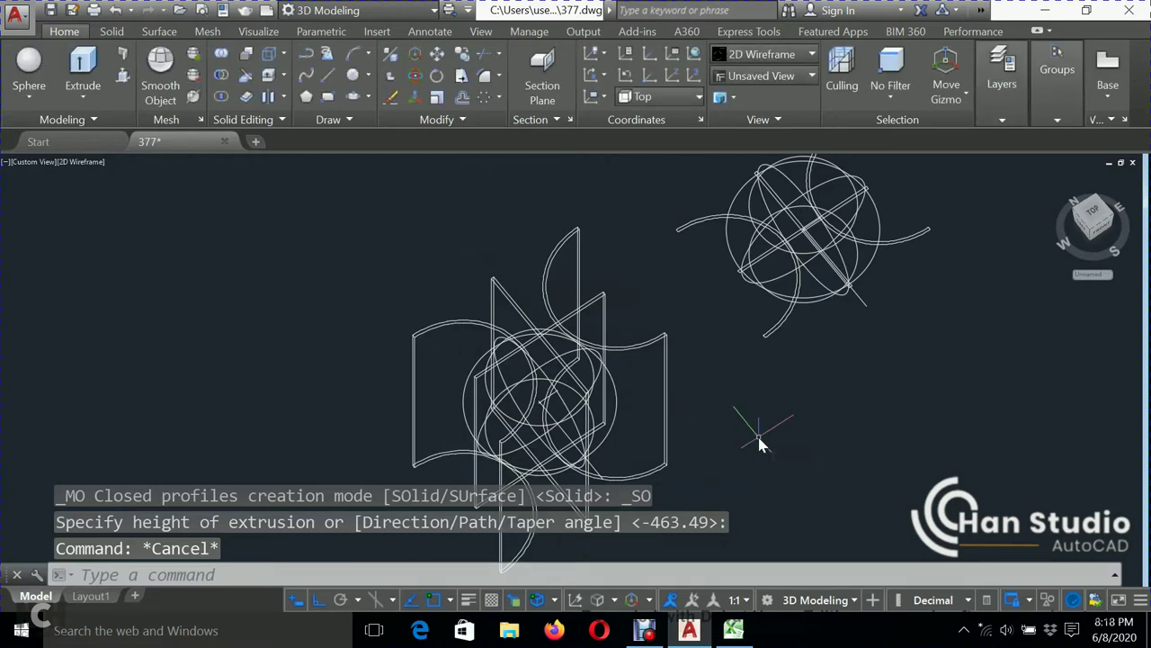
pyautogui.moveTo(758, 443)
pyautogui.keyDown('shift'); pyautogui.mouseDown(button='middle')
pyautogui.moveTo(647, 460)
pyautogui.moveTo(715, 474)
pyautogui.moveTo(520, 296)
pyautogui.mouseUp(button='middle'); pyautogui.keyUp('shift')
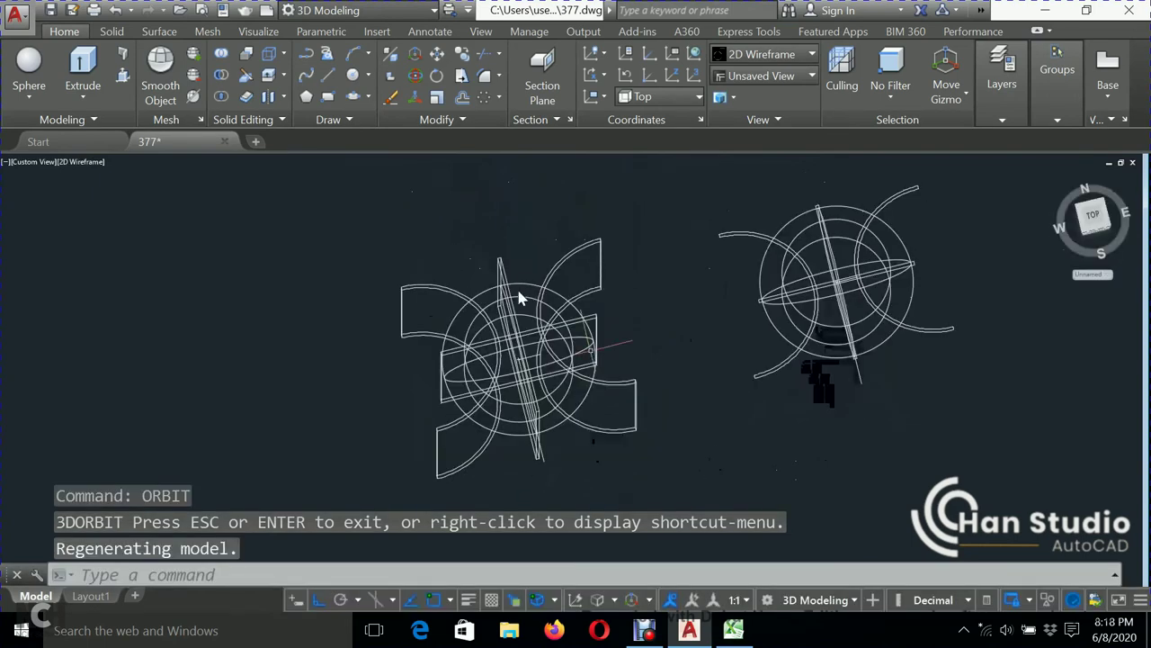
pyautogui.click(81, 162)
pyautogui.click(119, 255)
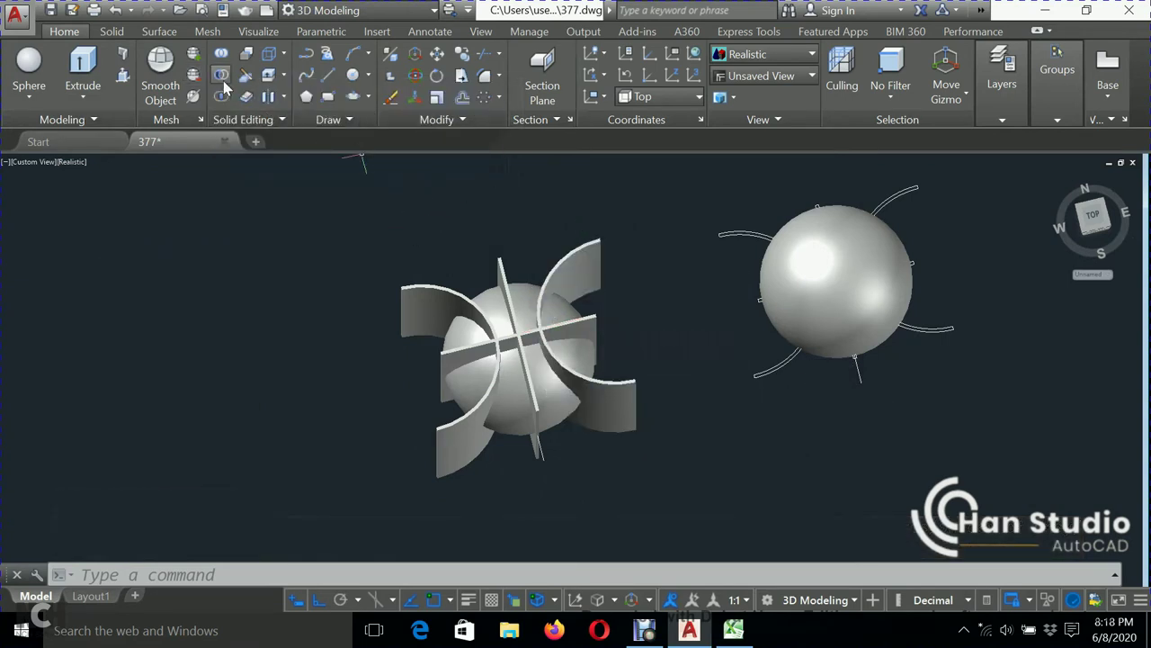
# - Start SUBTRACT with the left sphere as the solid to cut from
pyautogui.write('su')
pyautogui.press('Return')
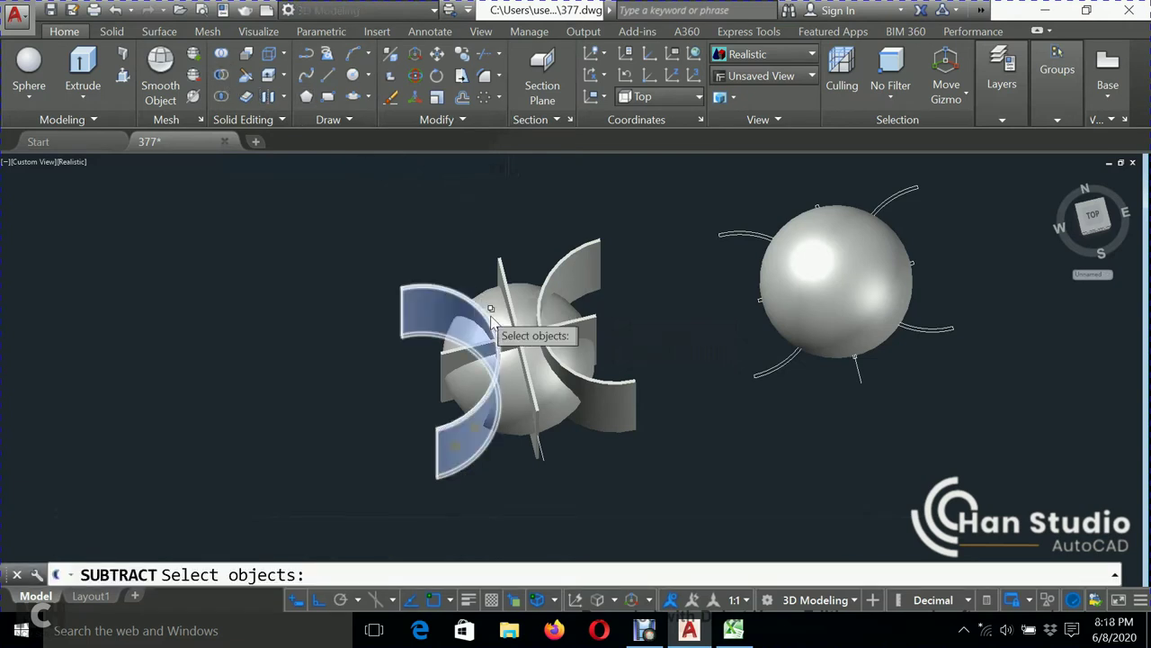
pyautogui.click(494, 317)
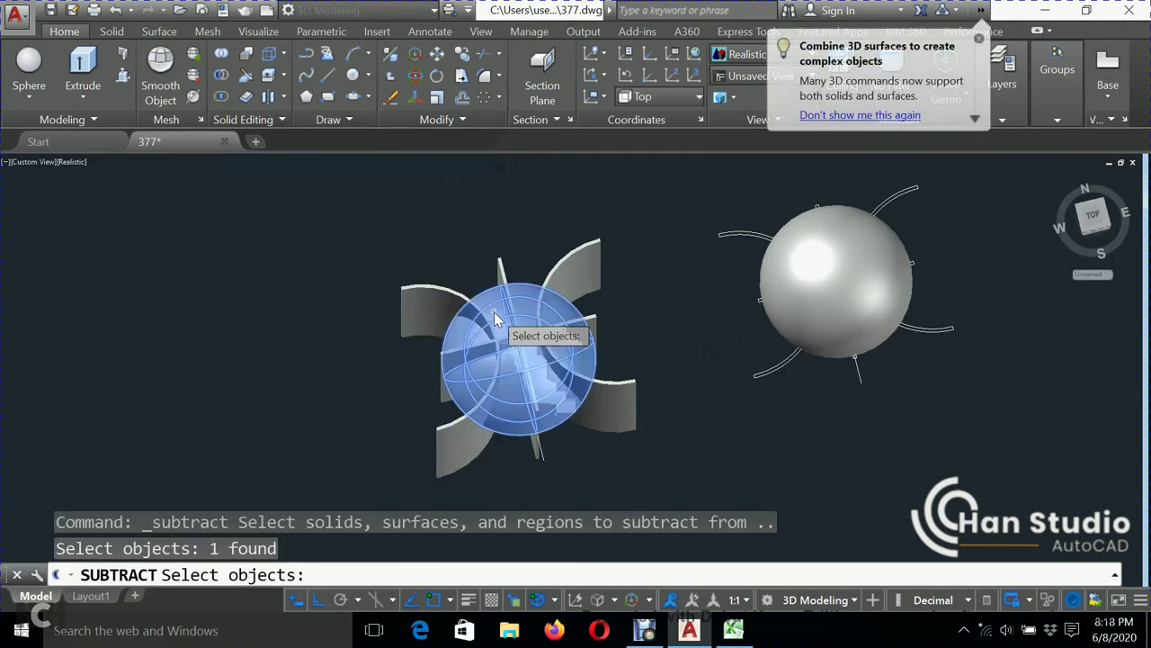
pyautogui.press('Return')
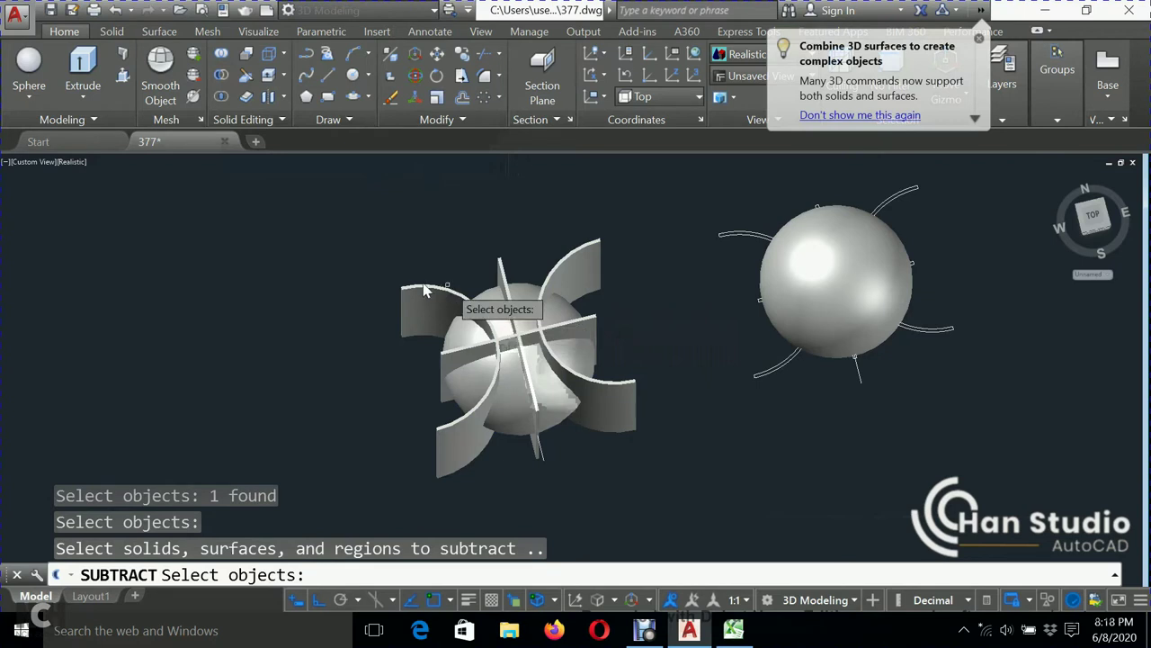
# - Subtract both fins and both plates from the sphere, then pan the spheres left
pyautogui.click(423, 298)
pyautogui.click(501, 270)
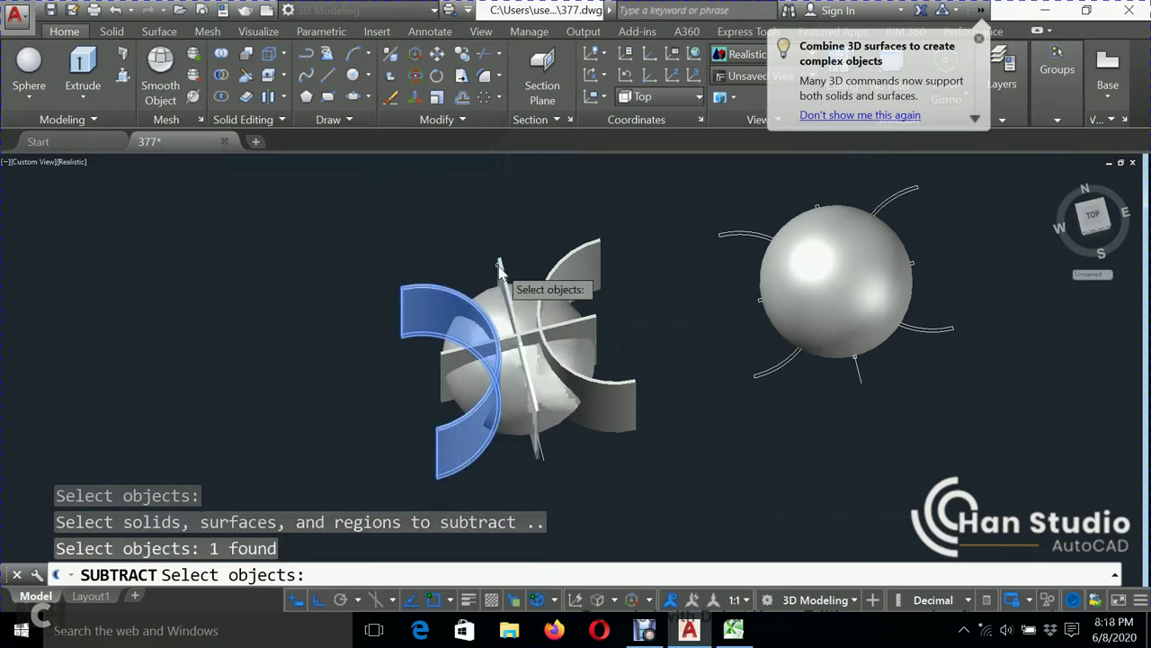
pyautogui.click(591, 253)
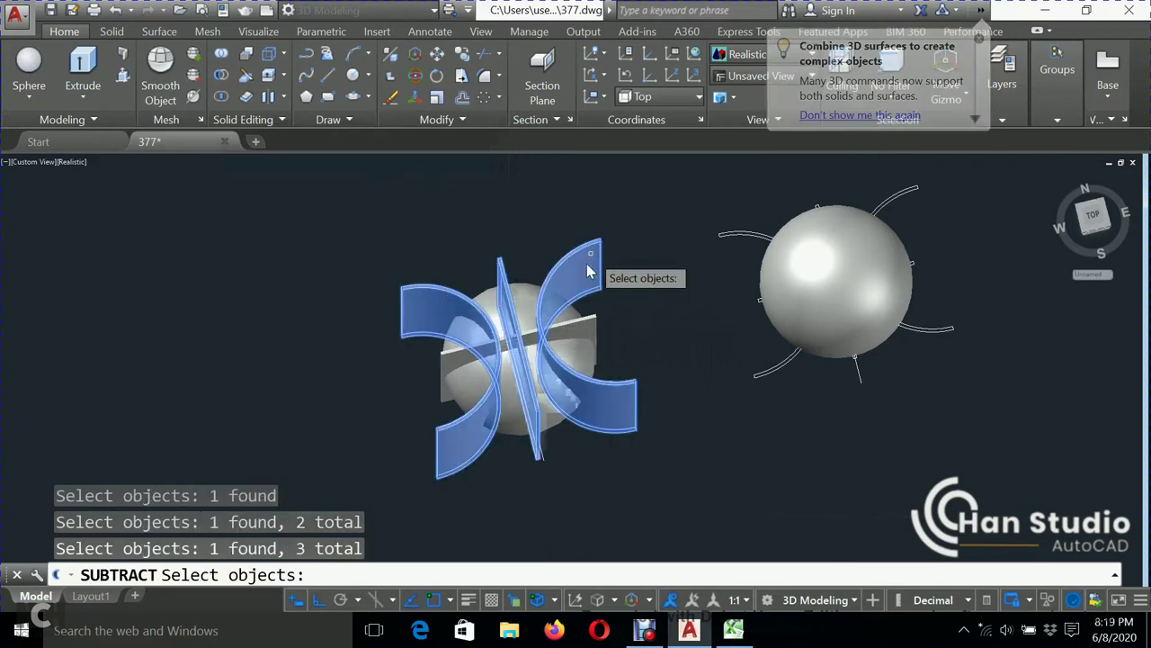
pyautogui.click(604, 328)
pyautogui.click(703, 378)
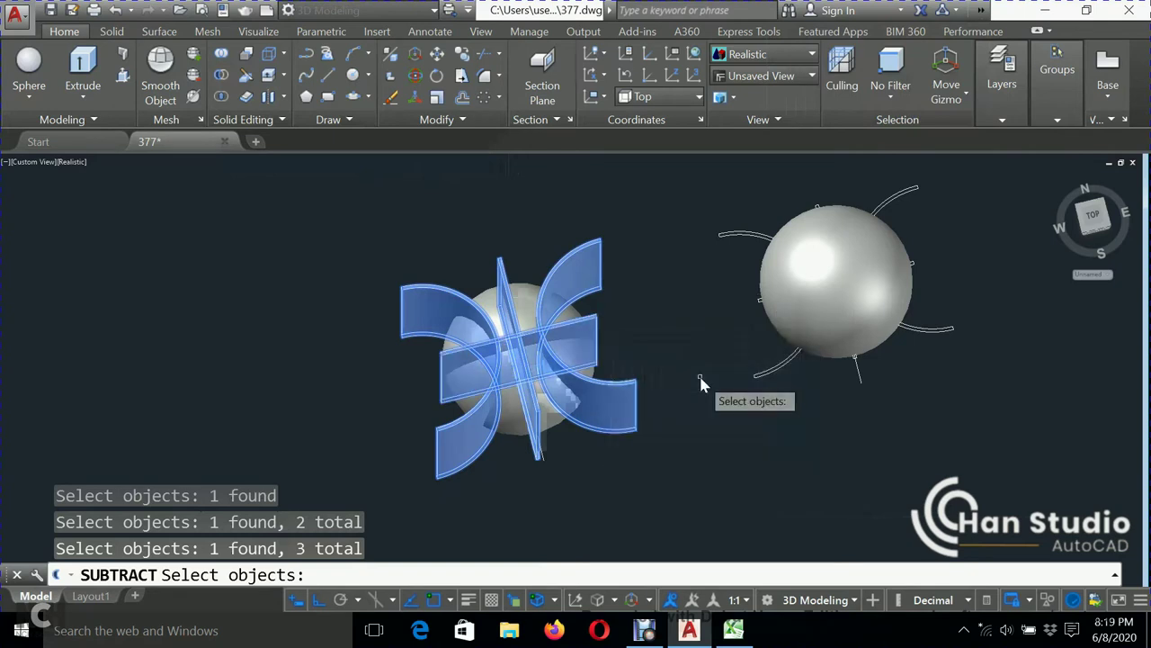
pyautogui.press('Return')
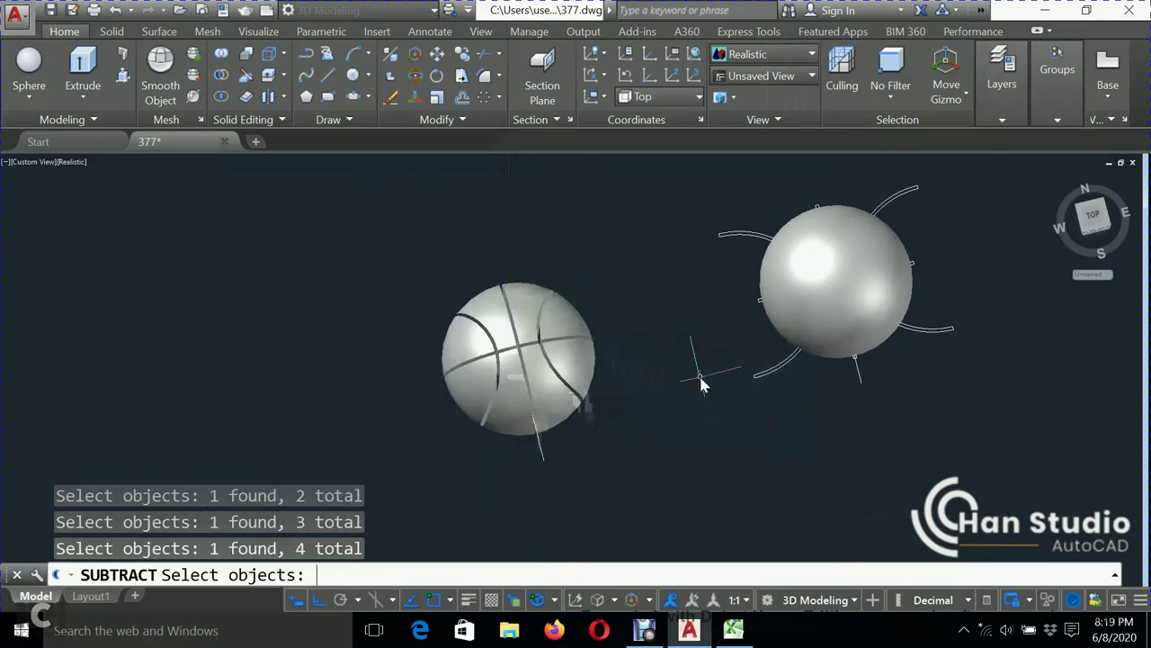
pyautogui.press('Return')
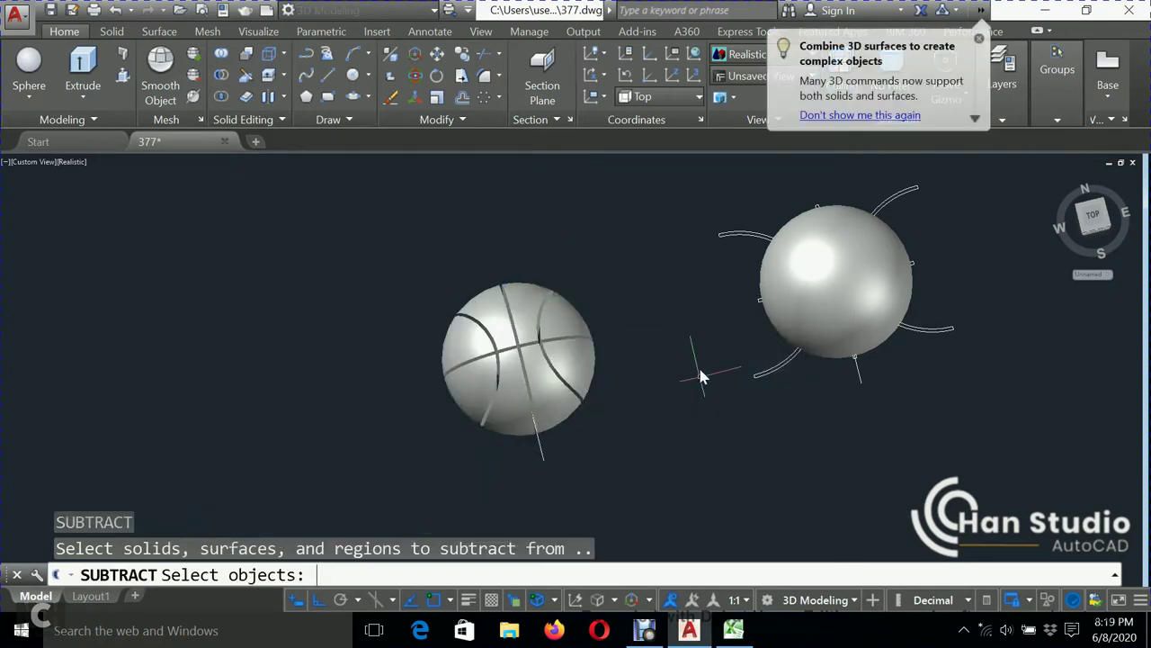
pyautogui.press('Escape')
pyautogui.moveTo(693, 370); pyautogui.dragTo(506, 406, button='middle')
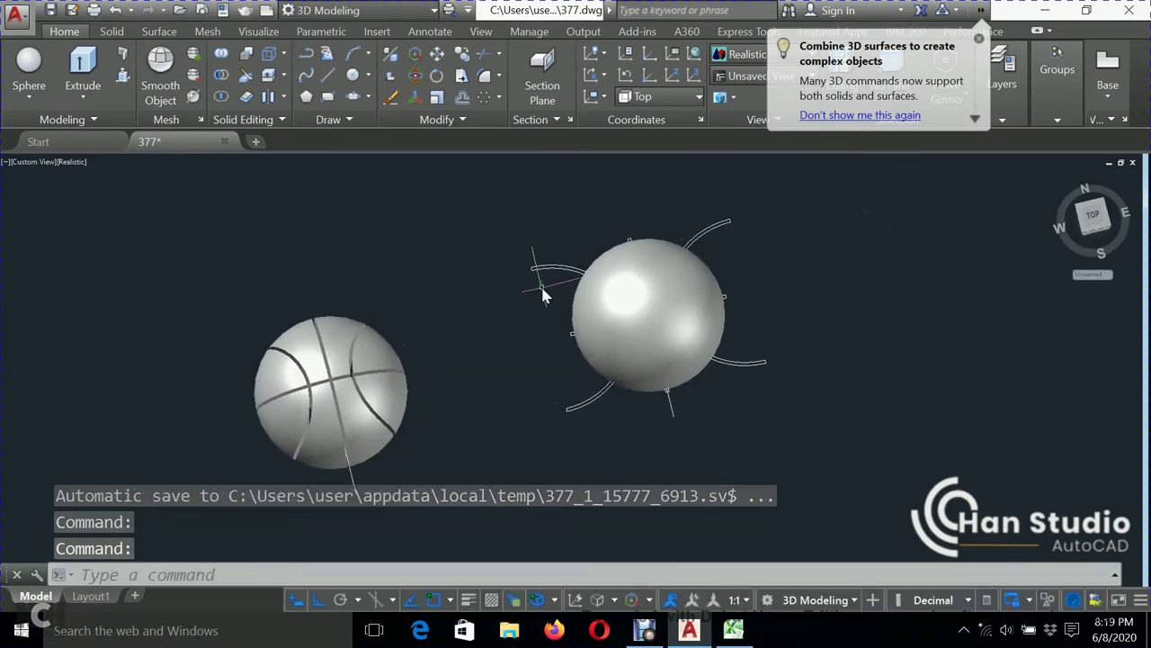
# - Orbit around both spheres and switch the visual style to 2D Wireframe
pyautogui.write('ORBIT')
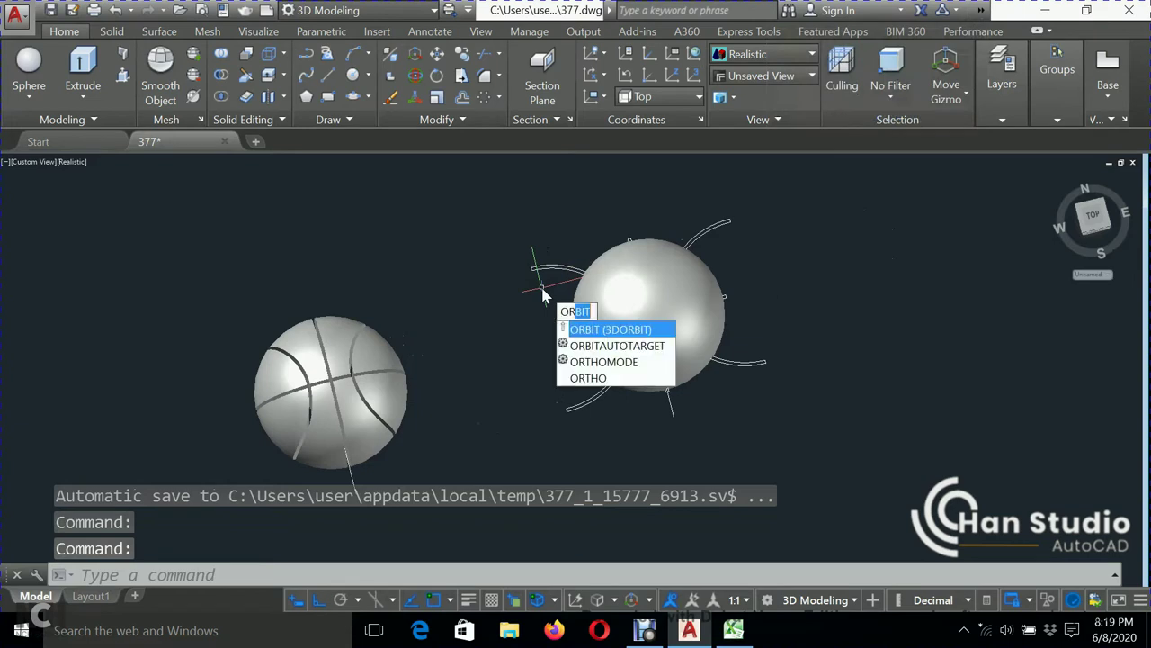
pyautogui.press('Return')
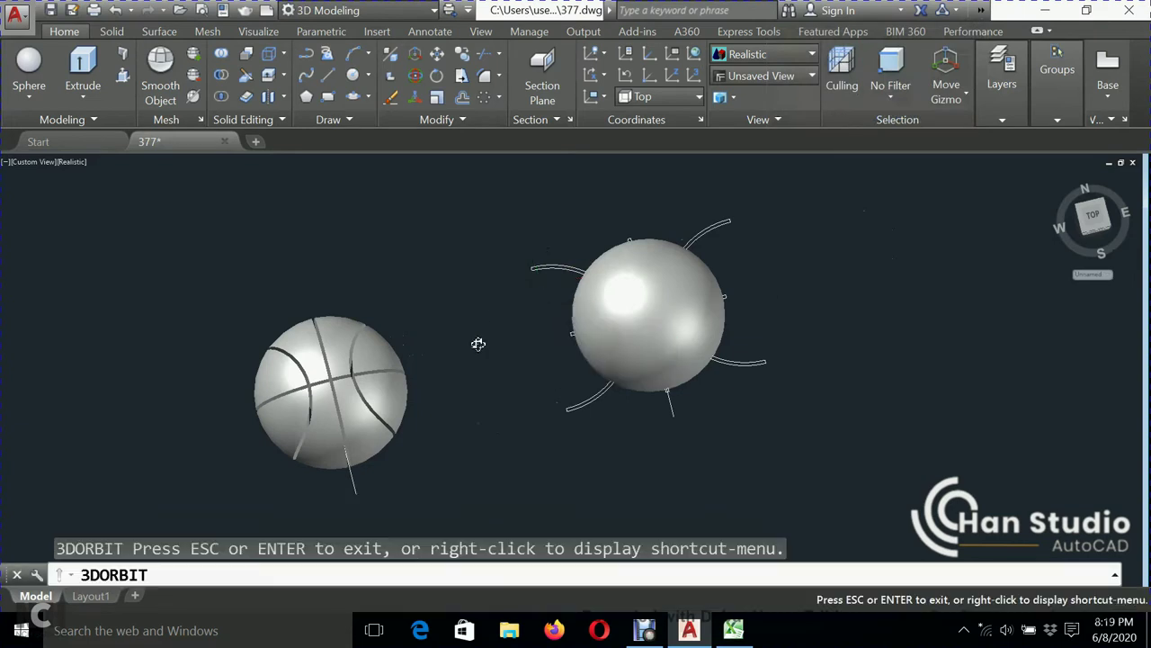
pyautogui.moveTo(476, 342)
pyautogui.mouseDown()
pyautogui.moveTo(495, 322)
pyautogui.moveTo(476, 342)
pyautogui.moveTo(475, 378)
pyautogui.moveTo(489, 363)
pyautogui.mouseUp()
pyautogui.moveTo(429, 392)
pyautogui.mouseDown()
pyautogui.moveTo(404, 393)
pyautogui.moveTo(442, 363)
pyautogui.moveTo(552, 327)
pyautogui.moveTo(589, 343)
pyautogui.mouseUp()
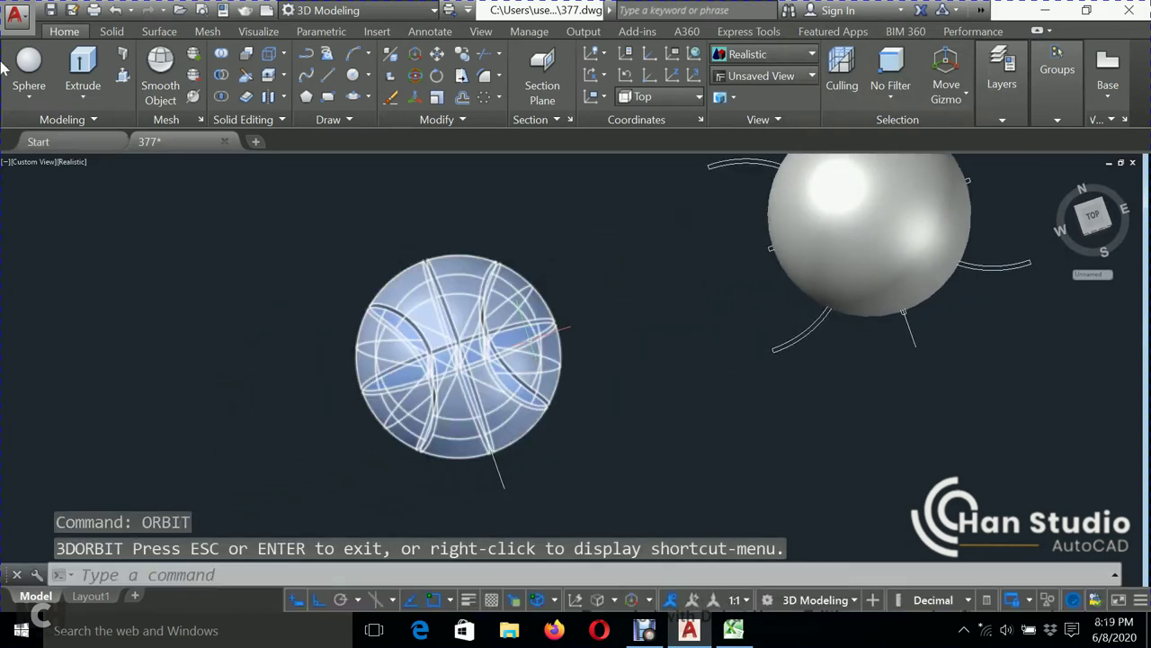
pyautogui.click(73, 162)
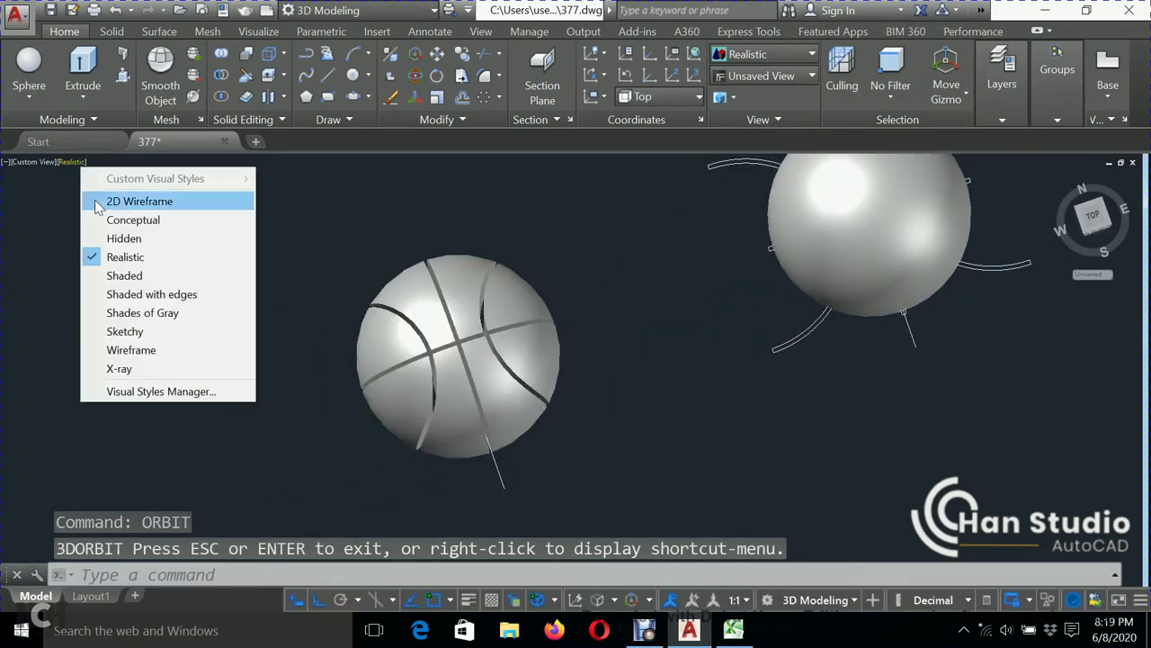
pyautogui.click(101, 201)
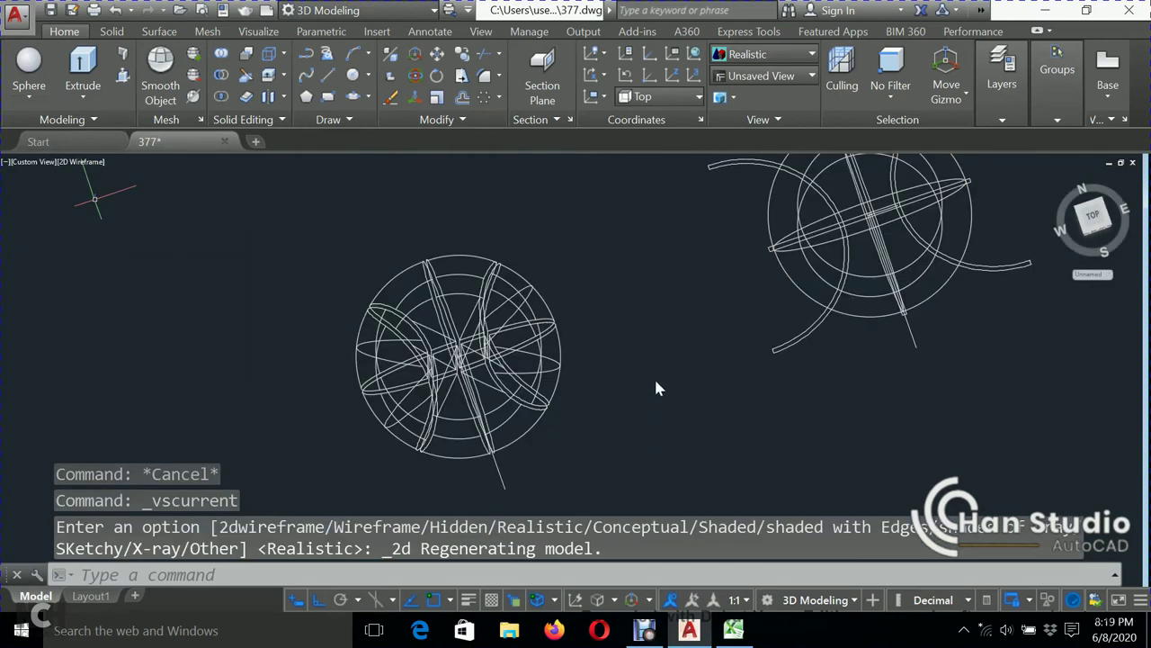
# - Orbit and zoom in close on the grooved wireframe ball
pyautogui.write('ORBIT')
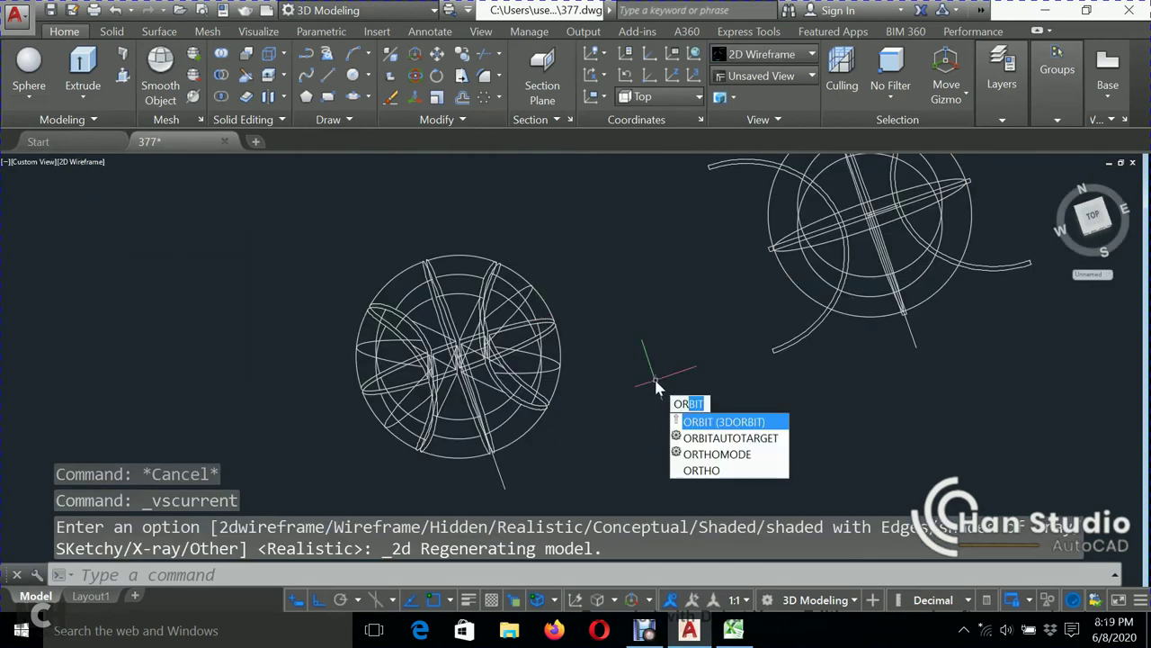
pyautogui.press('Return')
pyautogui.moveTo(611, 377); pyautogui.dragTo(584, 369)
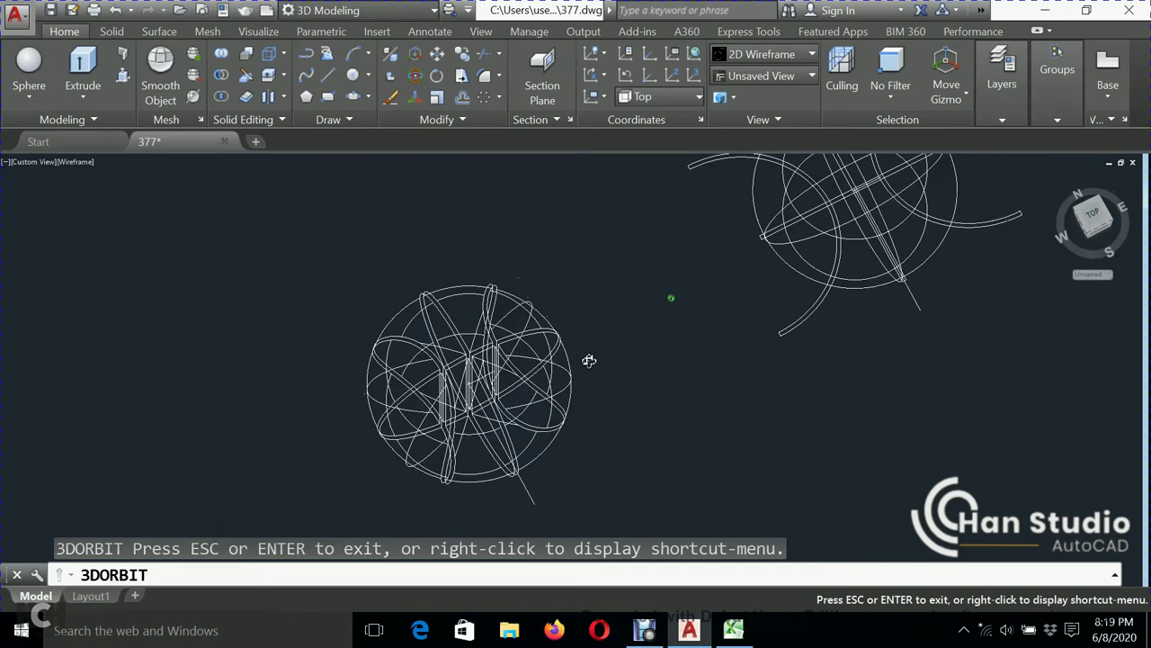
pyautogui.scroll(2, 522, 393)
pyautogui.scroll(1, 522, 393)
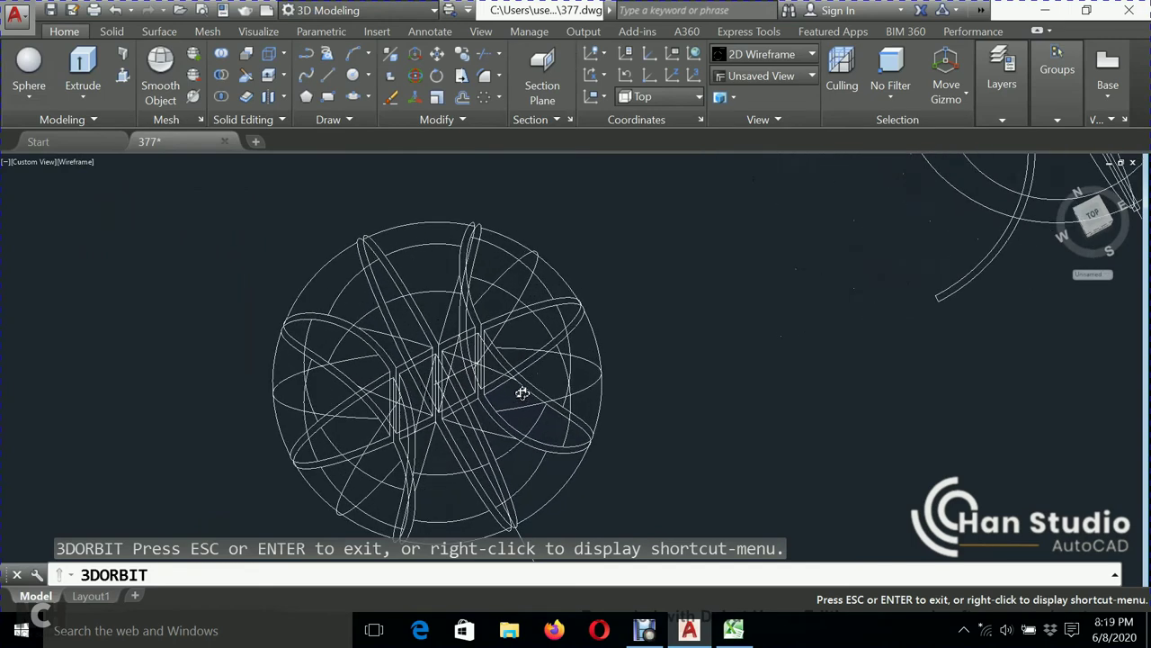
pyautogui.scroll(2, 522, 393)
pyautogui.moveTo(480, 419); pyautogui.dragTo(473, 430)
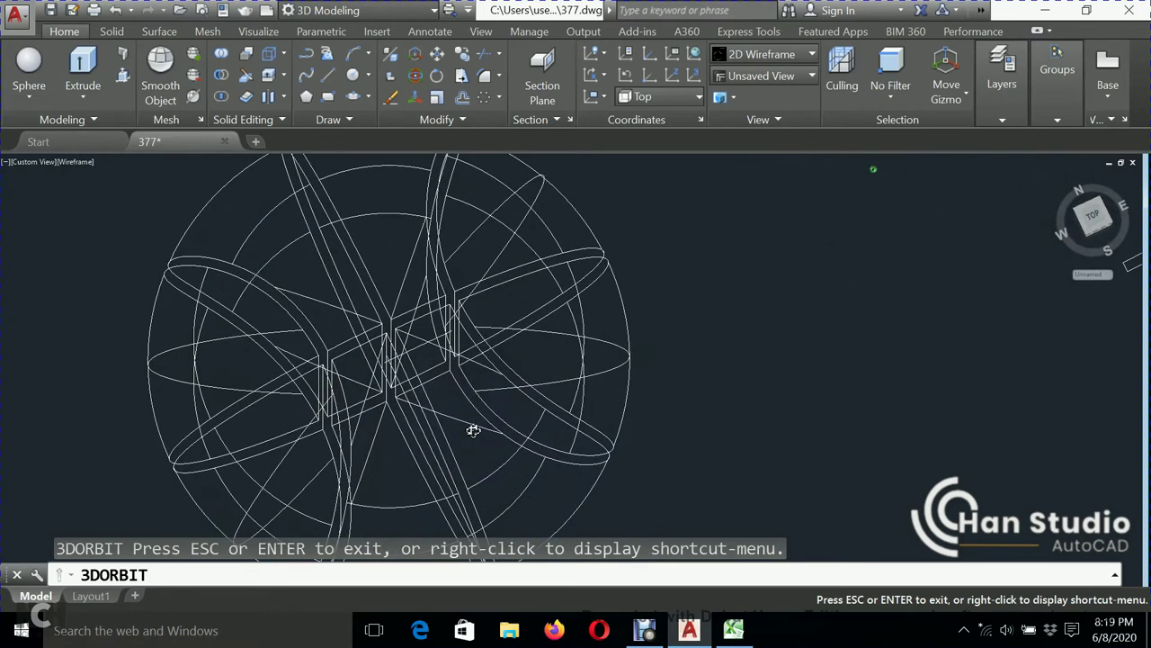
pyautogui.press('Escape')
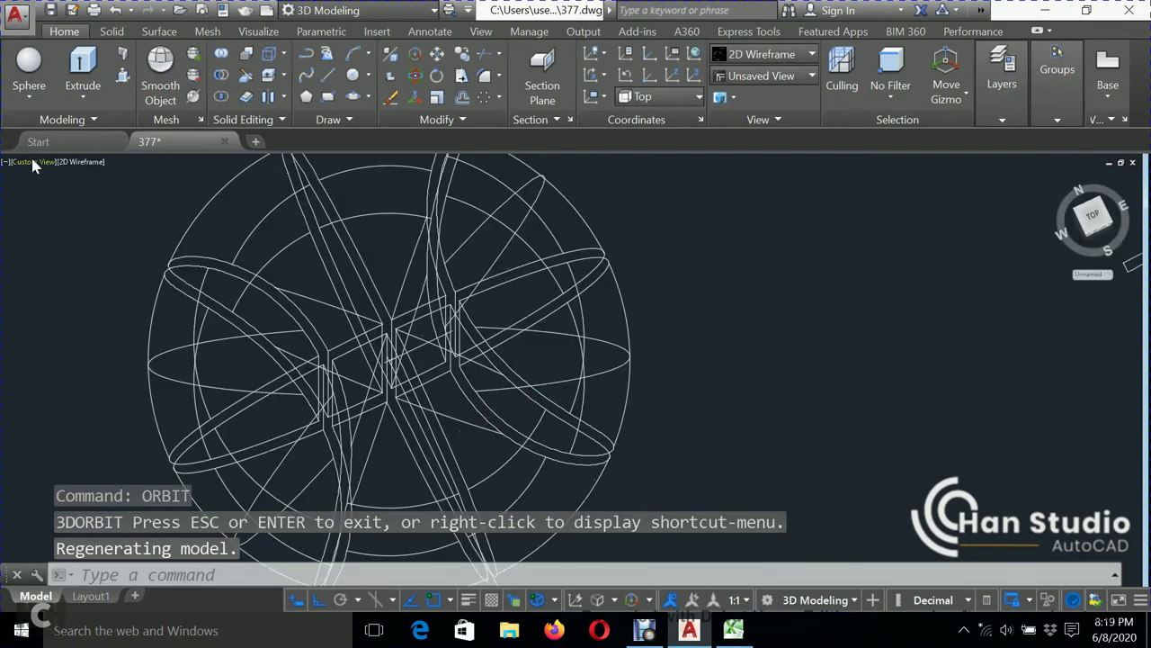
# - Draw a sphere of radius 115 centred at the grooved ball's 3D centre
pyautogui.click(29, 68)
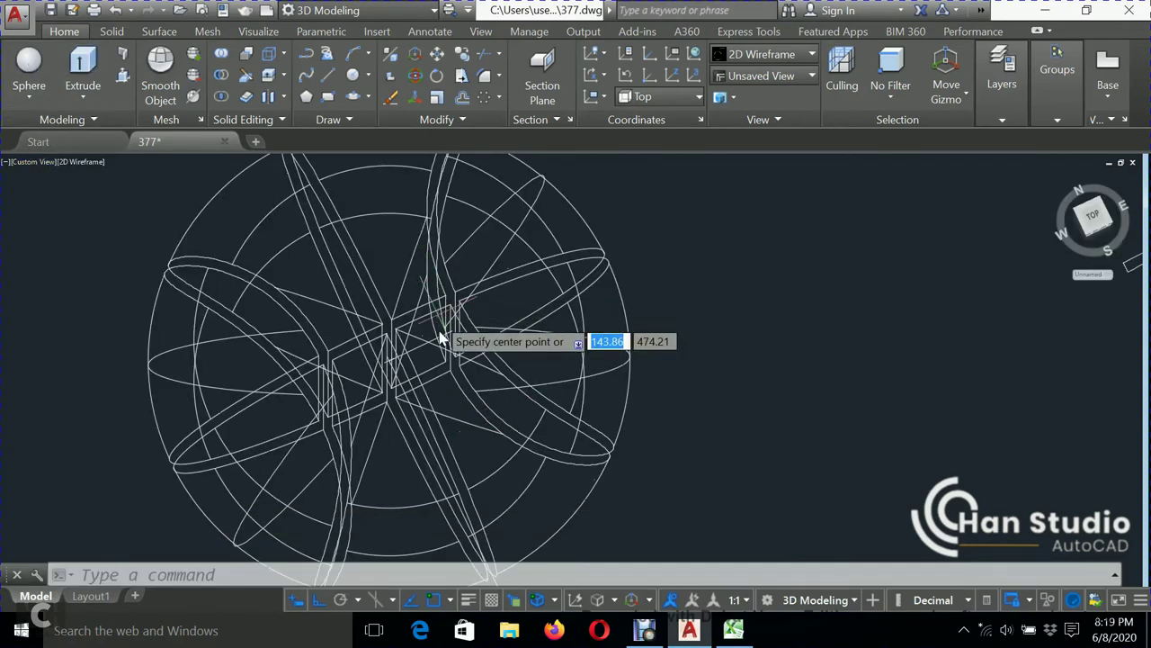
pyautogui.scroll(5, 399, 374)
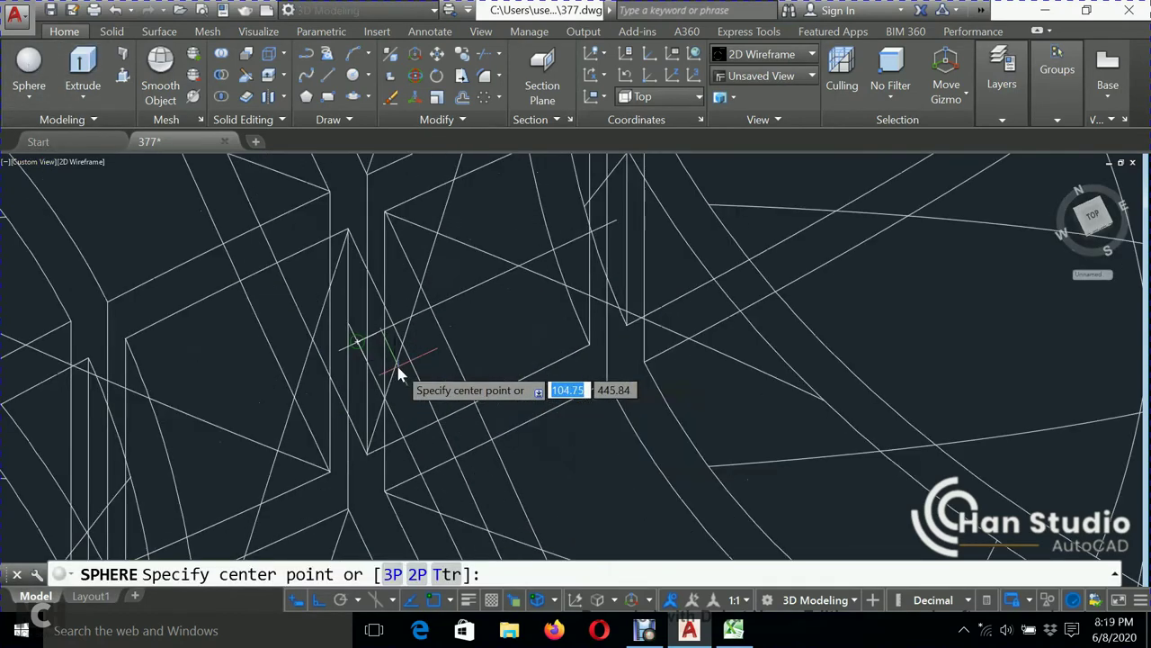
pyautogui.click(357, 342)
pyautogui.scroll(-5, 427, 324)
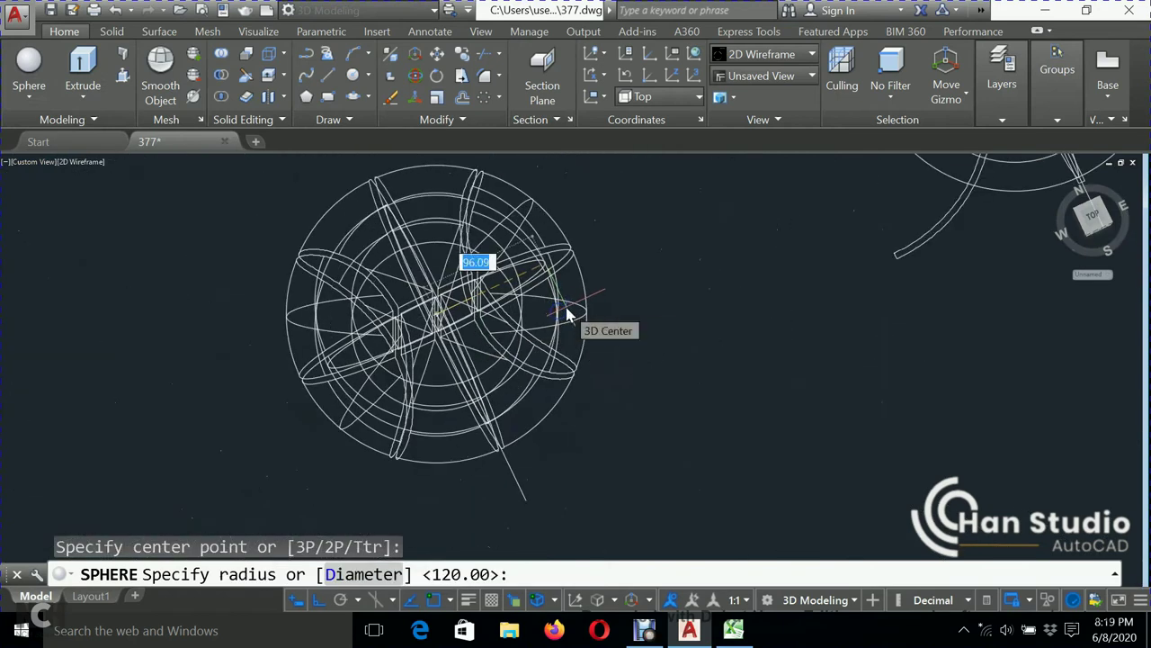
pyautogui.write('115')
pyautogui.press('Return')
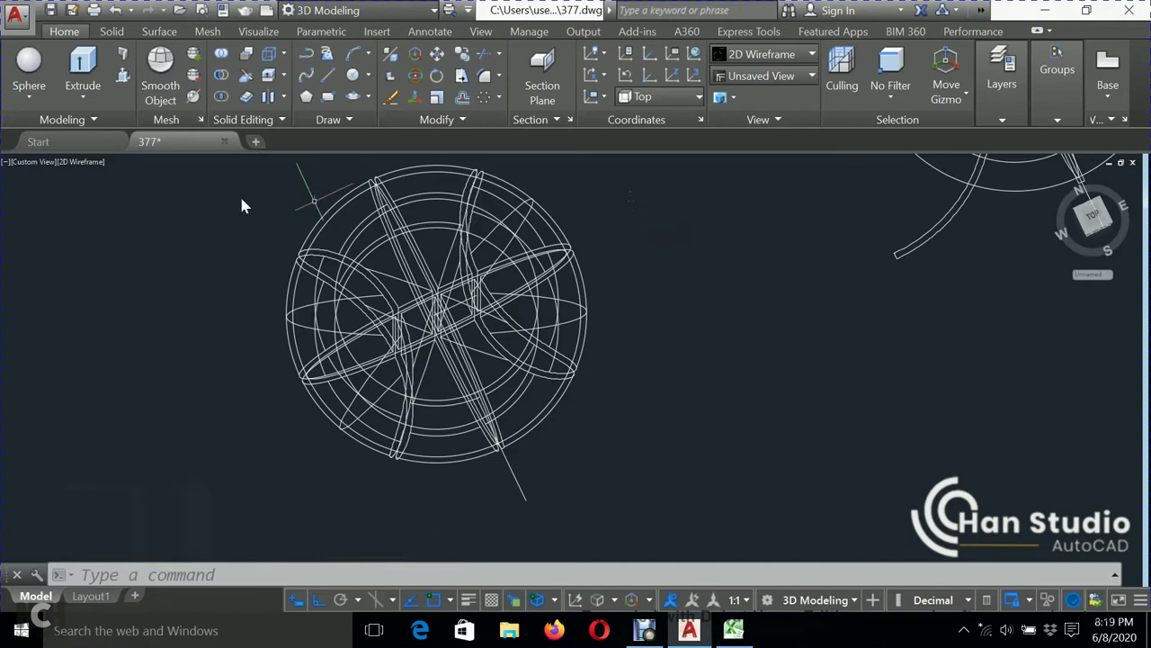
# - Switch to the Realistic visual style and undo the previous changes
pyautogui.click(81, 162)
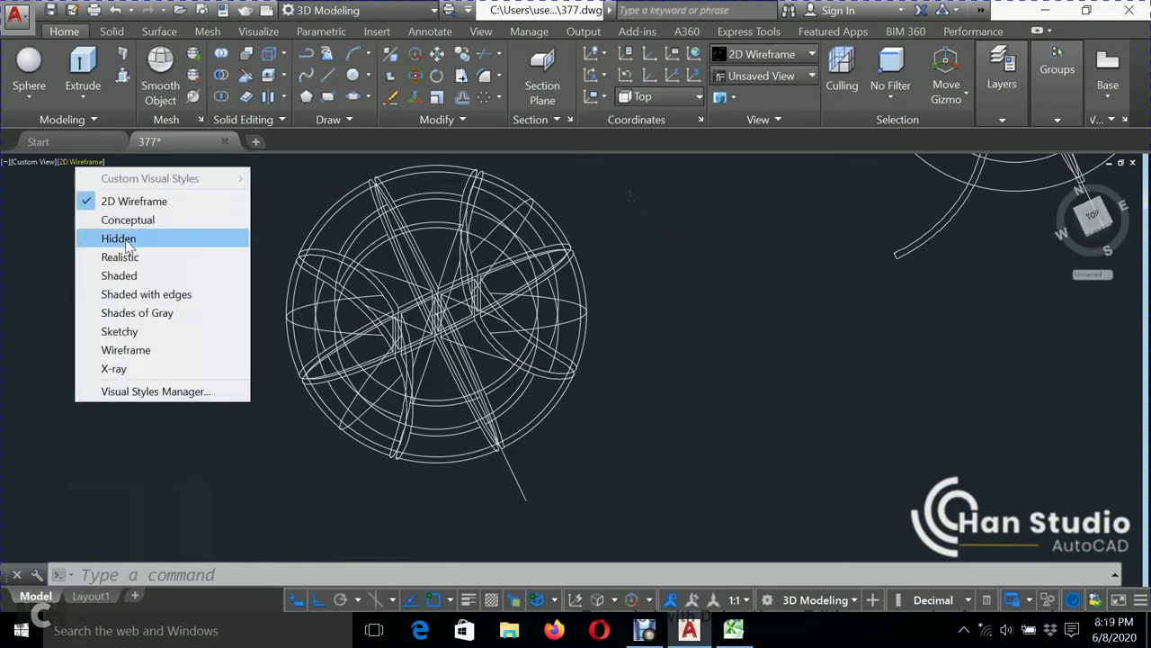
pyautogui.click(117, 257)
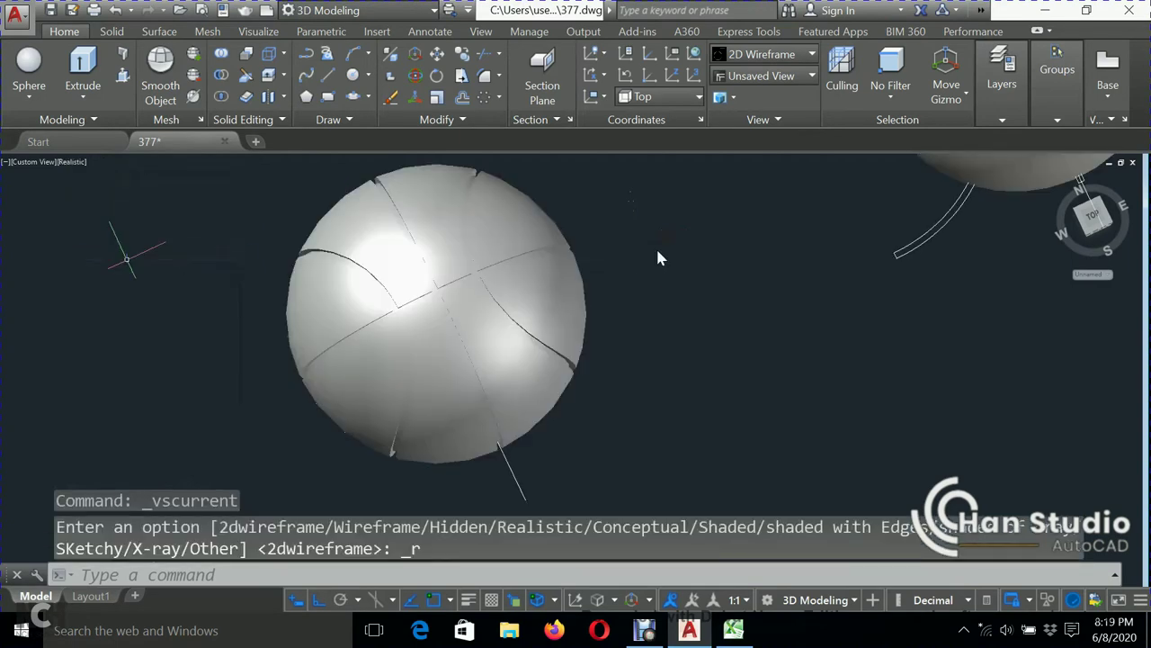
pyautogui.hotkey('ctrl', 'z')
pyautogui.hotkey('ctrl', 'z')
pyautogui.hotkey('ctrl', 'z')
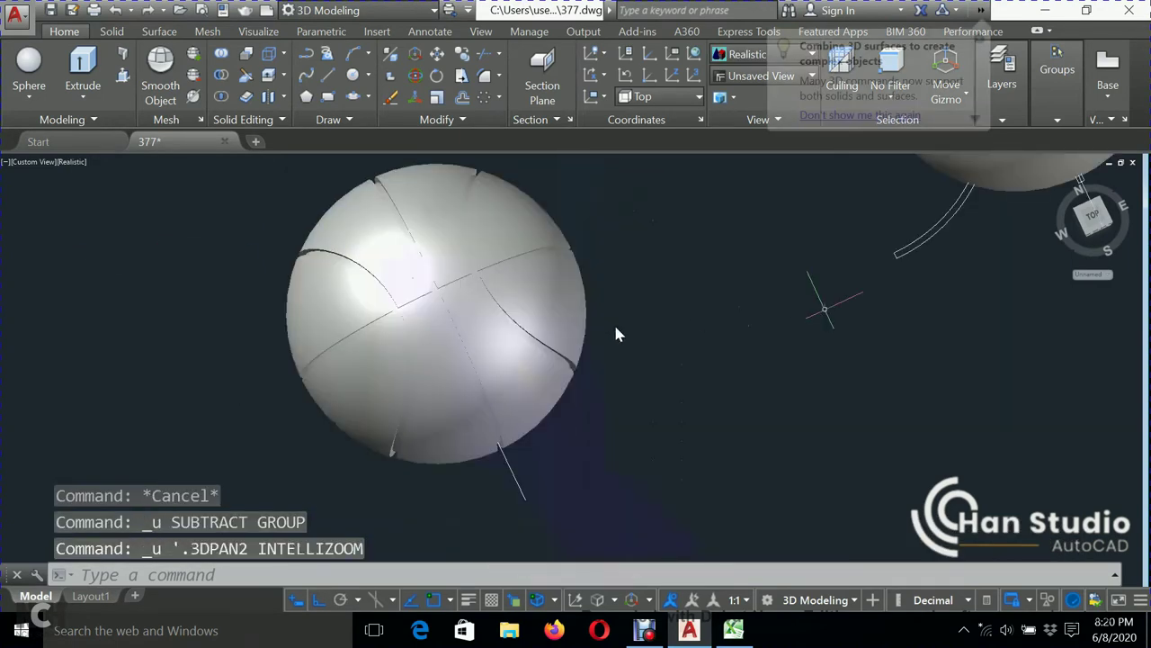
# - Subtract the ring solid from the outer sphere, using selection cycling to pick each solid
pyautogui.click(222, 78)
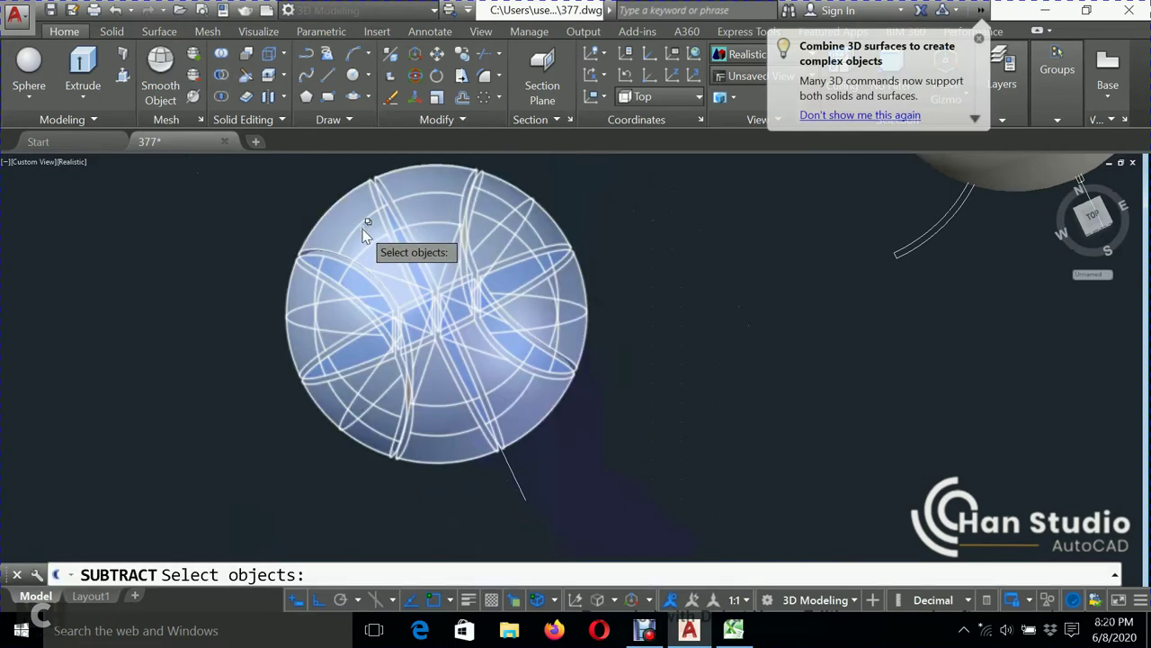
pyautogui.click(364, 233)
pyautogui.click(426, 286)
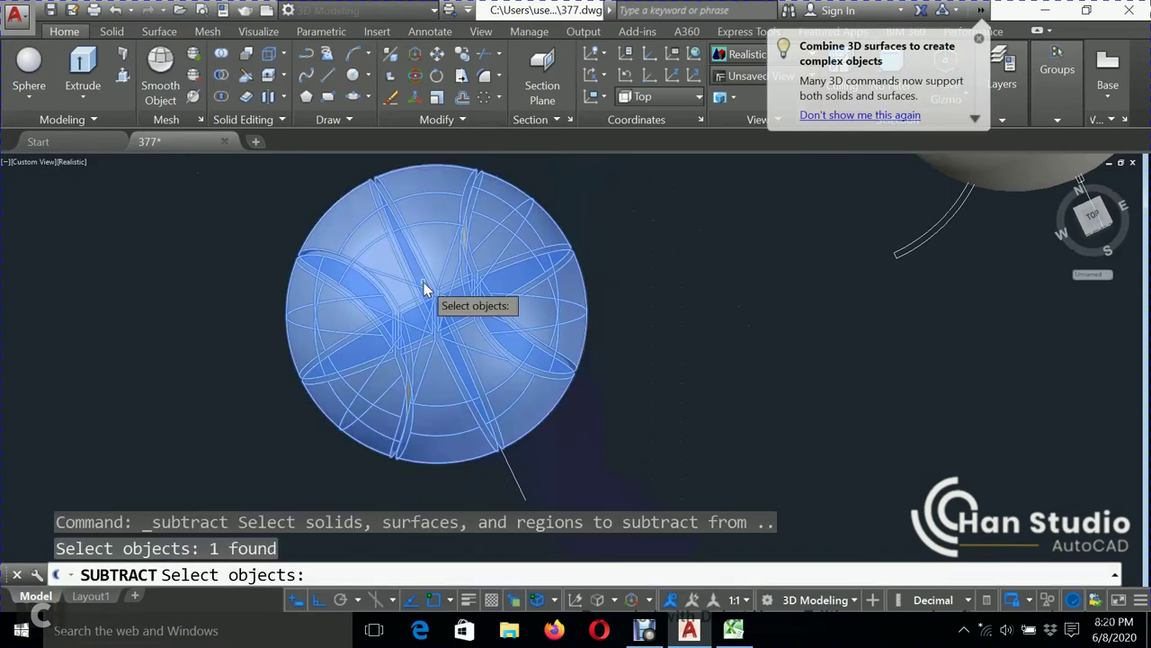
pyautogui.press('Return')
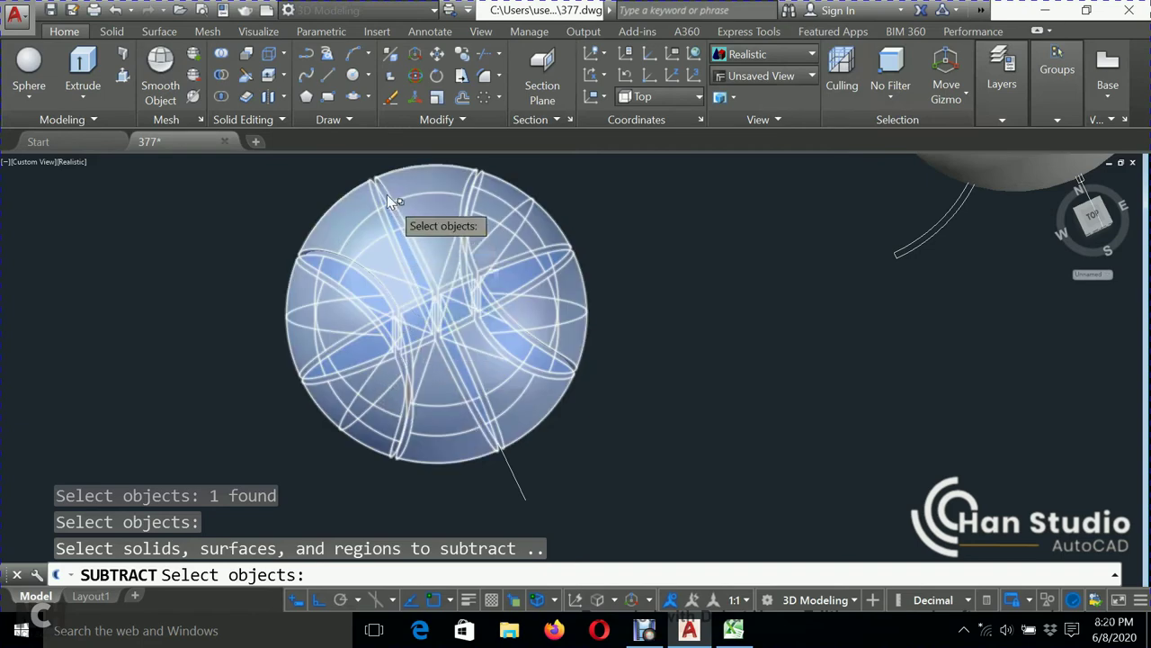
pyautogui.scroll(2, 385, 195)
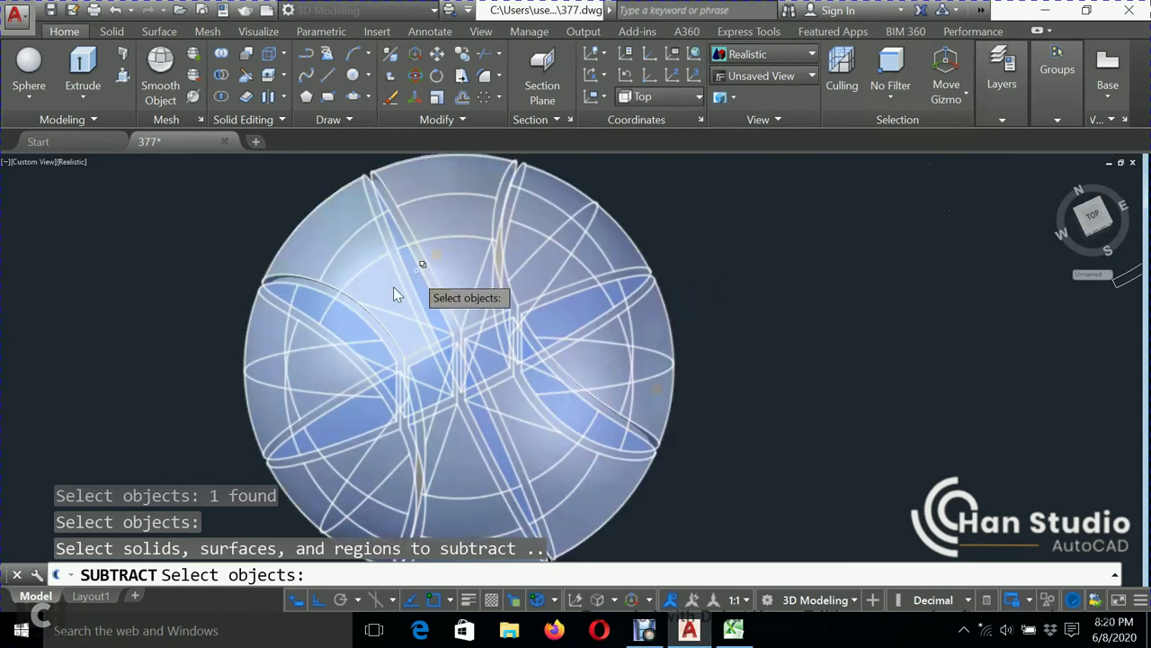
pyautogui.scroll(-3, 324, 368)
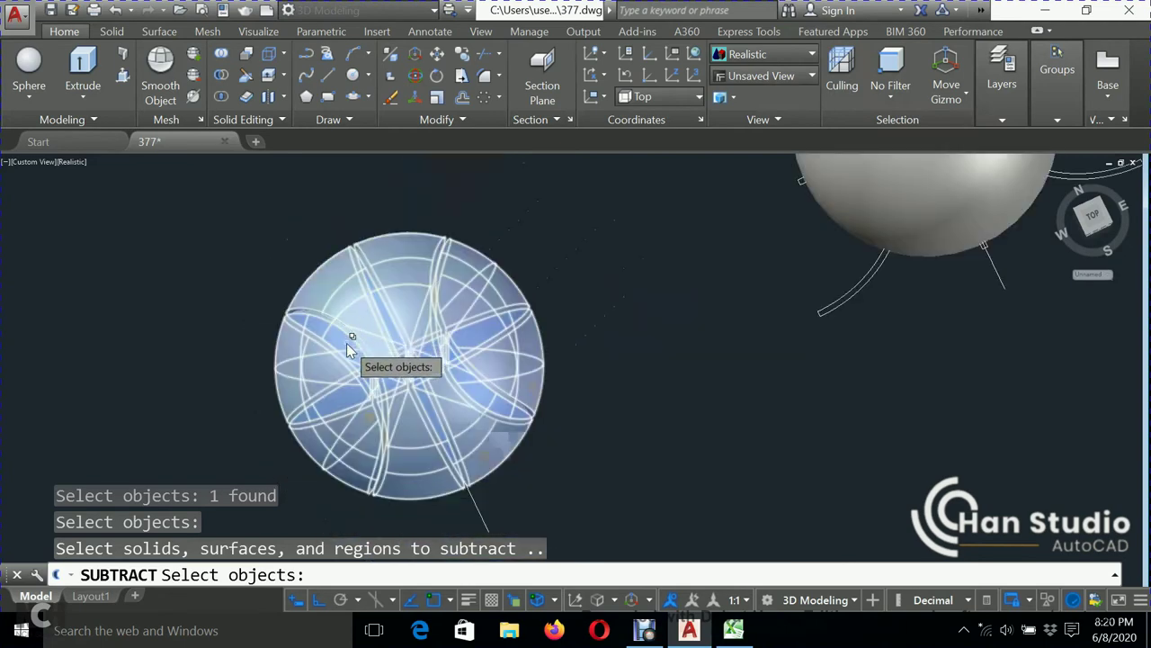
pyautogui.scroll(3, 315, 328)
pyautogui.click(308, 310)
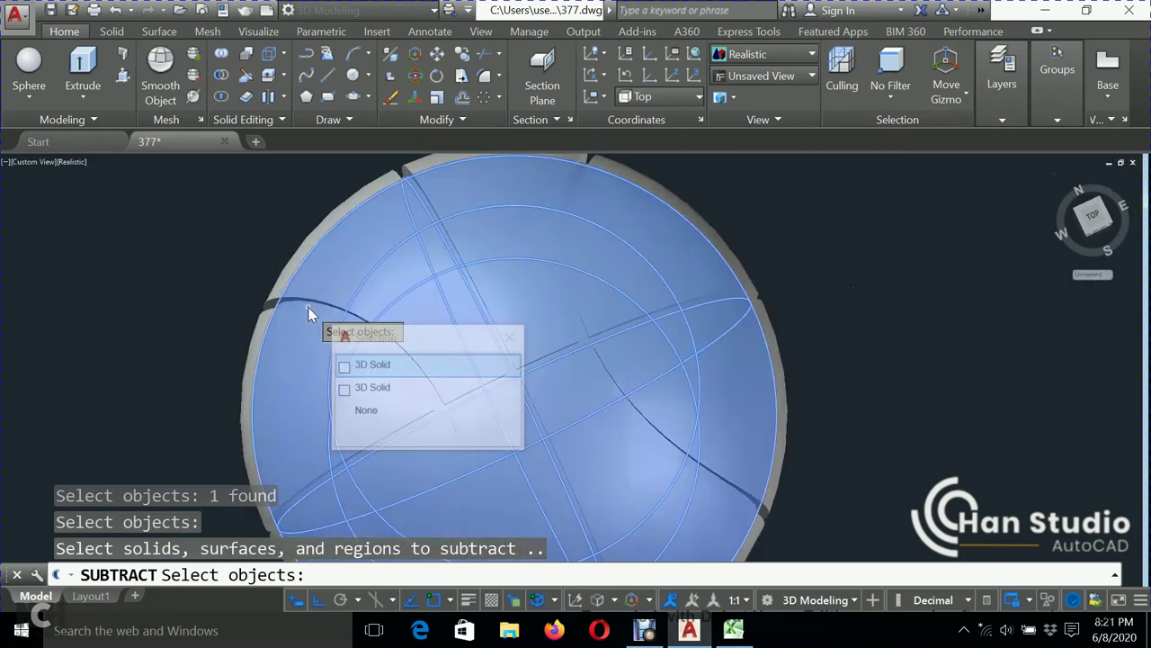
pyautogui.click(387, 367)
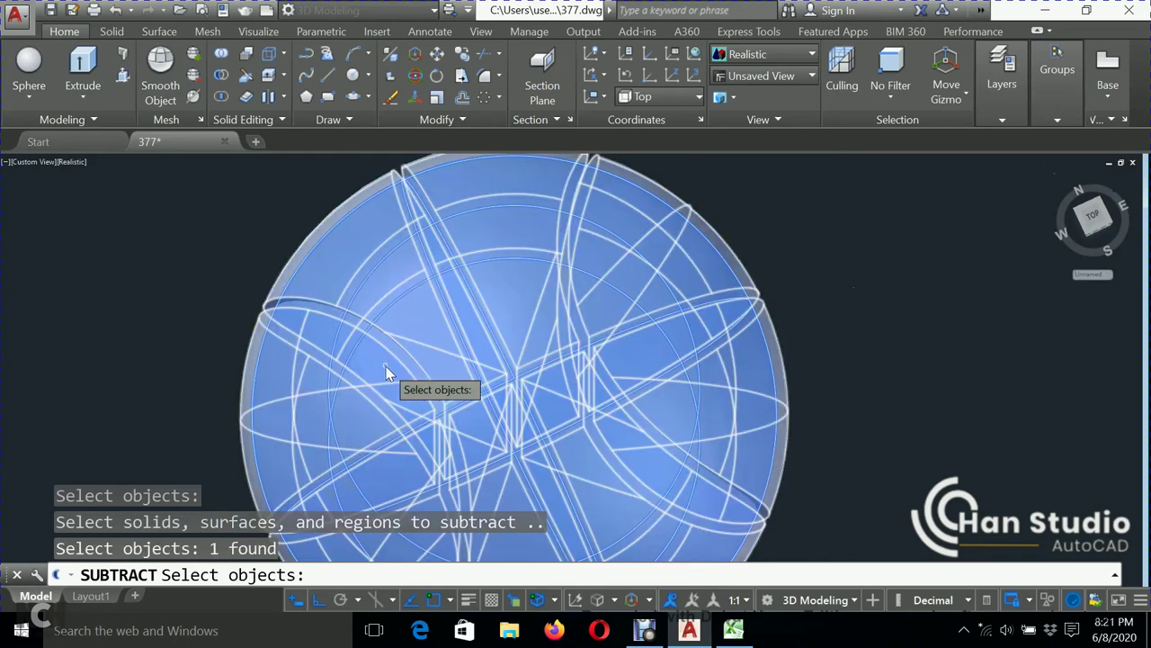
pyautogui.scroll(-3, 386, 371)
pyautogui.press('Return')
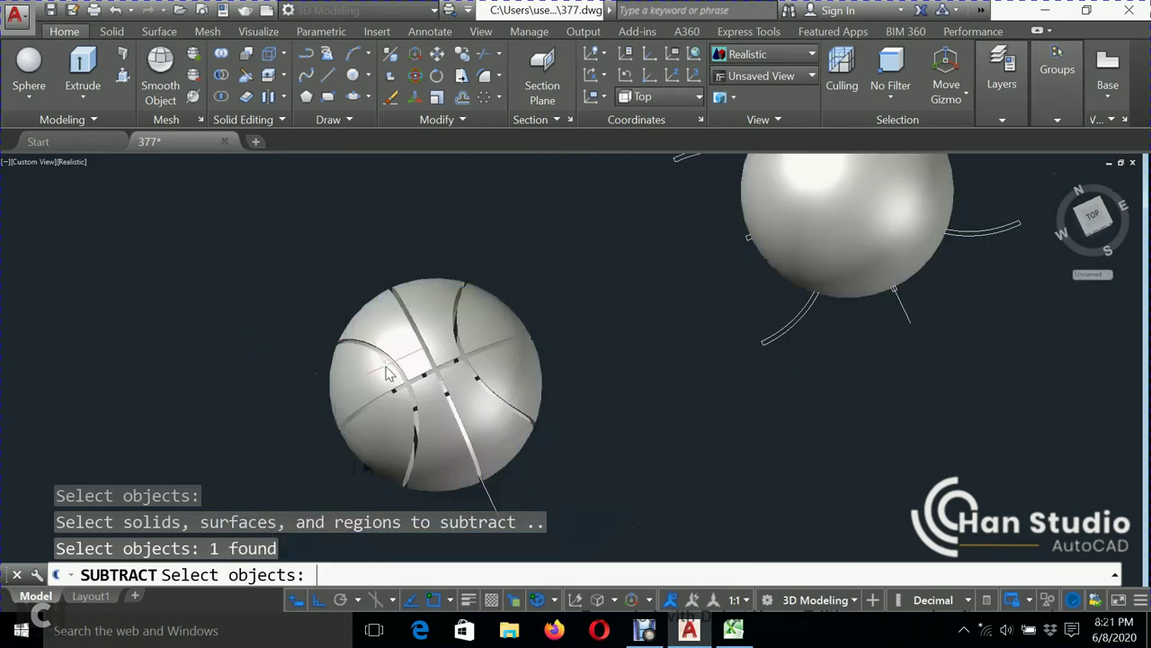
pyautogui.press('Return')
# - Select the right sphere's seam arcs plus its vertical and horizontal lines
pyautogui.press('Escape')
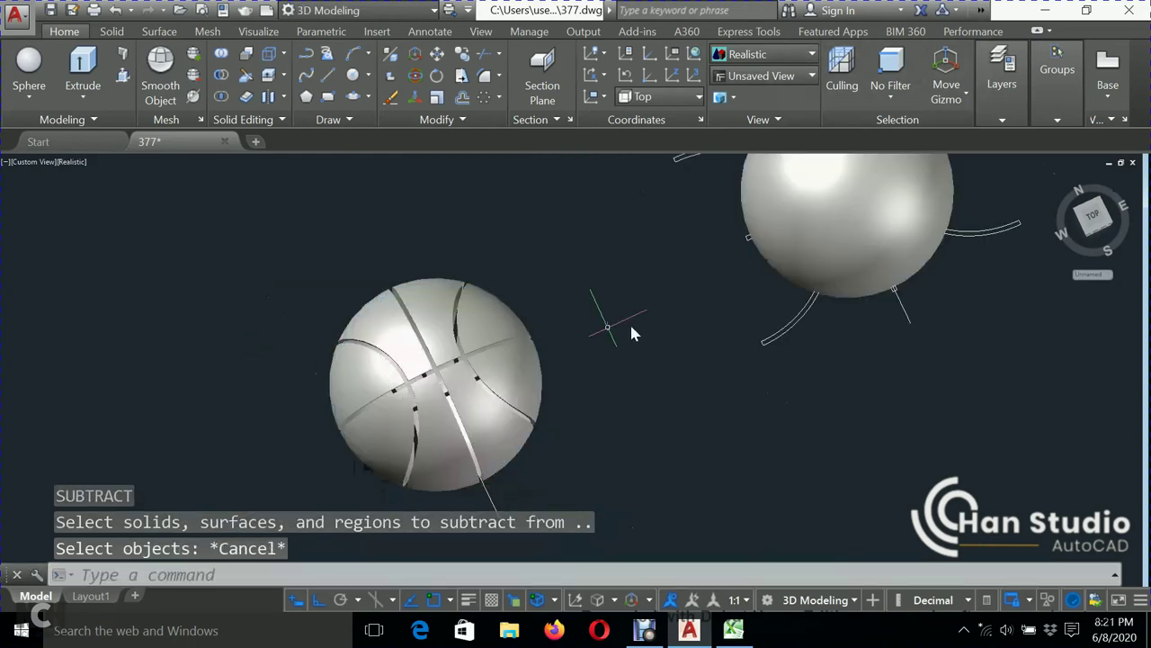
pyautogui.moveTo(622, 336)
pyautogui.keyDown('shift'); pyautogui.mouseDown(button='middle')
pyautogui.moveTo(602, 332)
pyautogui.moveTo(599, 309)
pyautogui.moveTo(563, 279)
pyautogui.moveTo(534, 327)
pyautogui.moveTo(548, 365)
pyautogui.moveTo(575, 350)
pyautogui.moveTo(574, 370)
pyautogui.moveTo(547, 368)
pyautogui.moveTo(466, 402)
pyautogui.mouseUp(button='middle'); pyautogui.keyUp('shift')
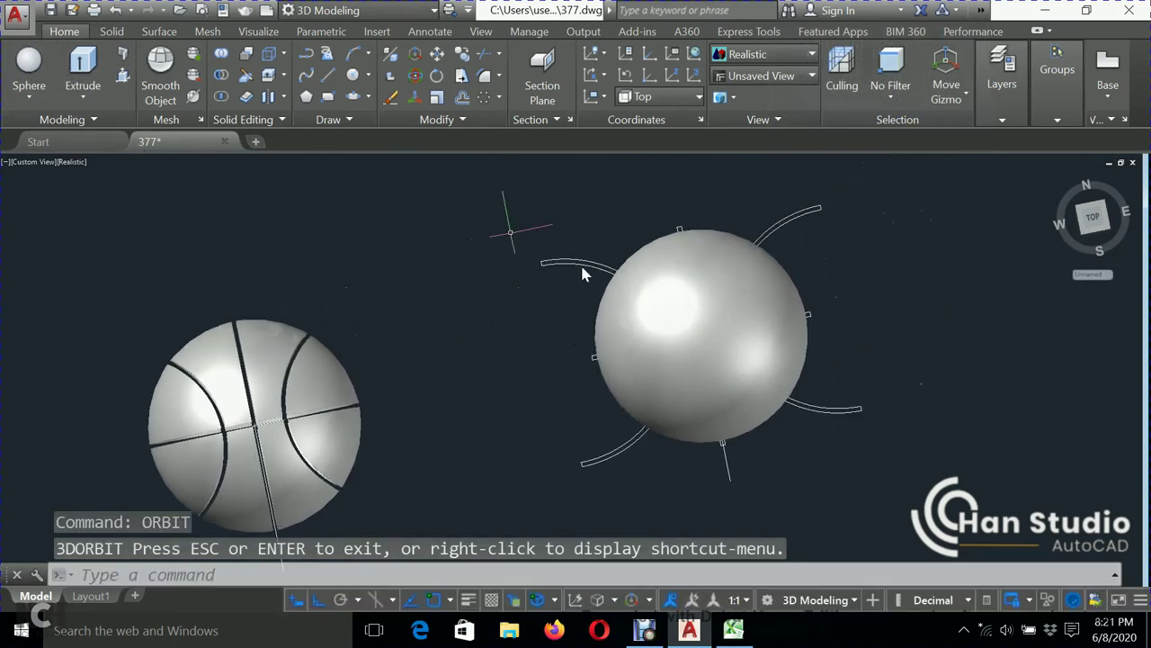
pyautogui.click(605, 240)
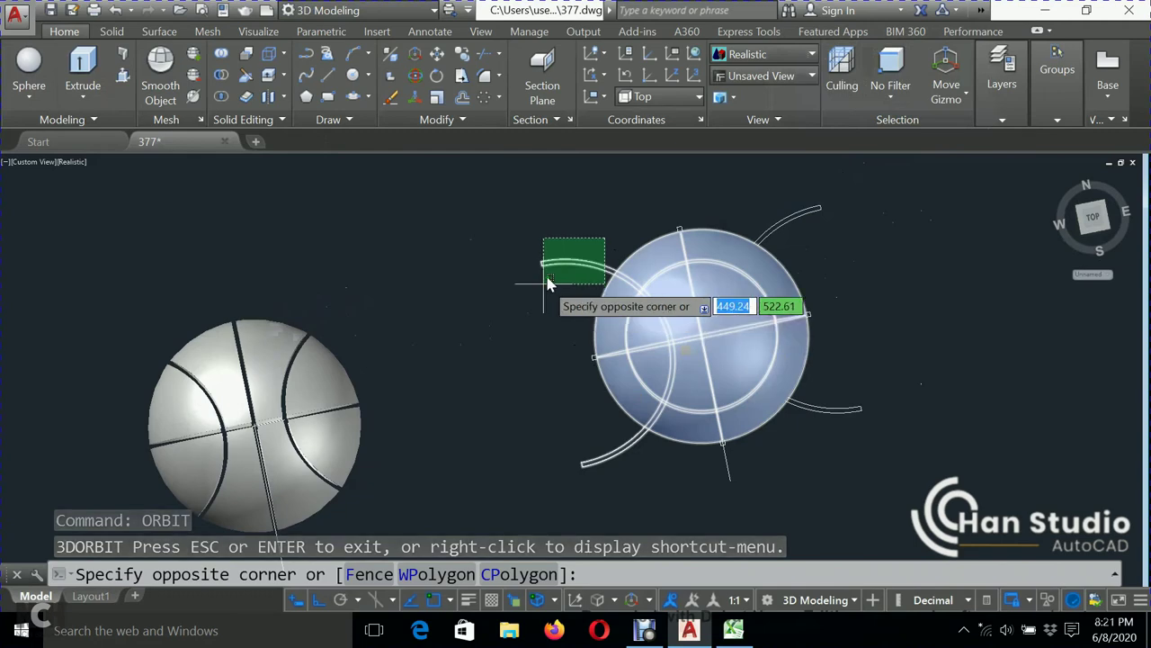
pyautogui.click(547, 274)
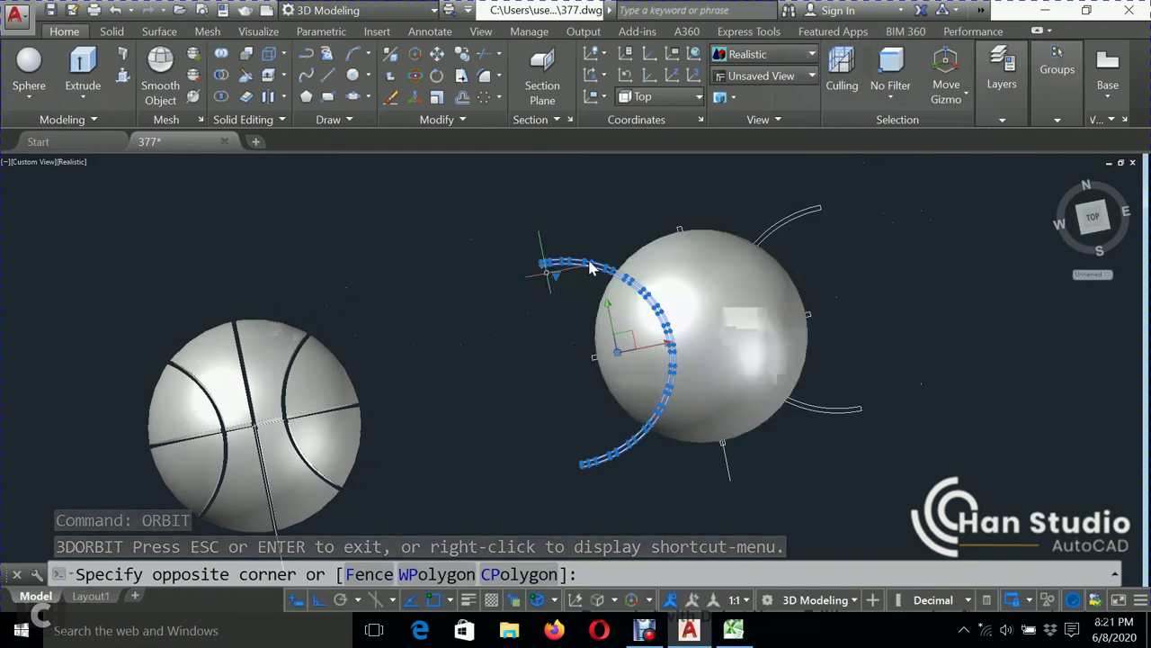
pyautogui.click(830, 209)
pyautogui.click(807, 214)
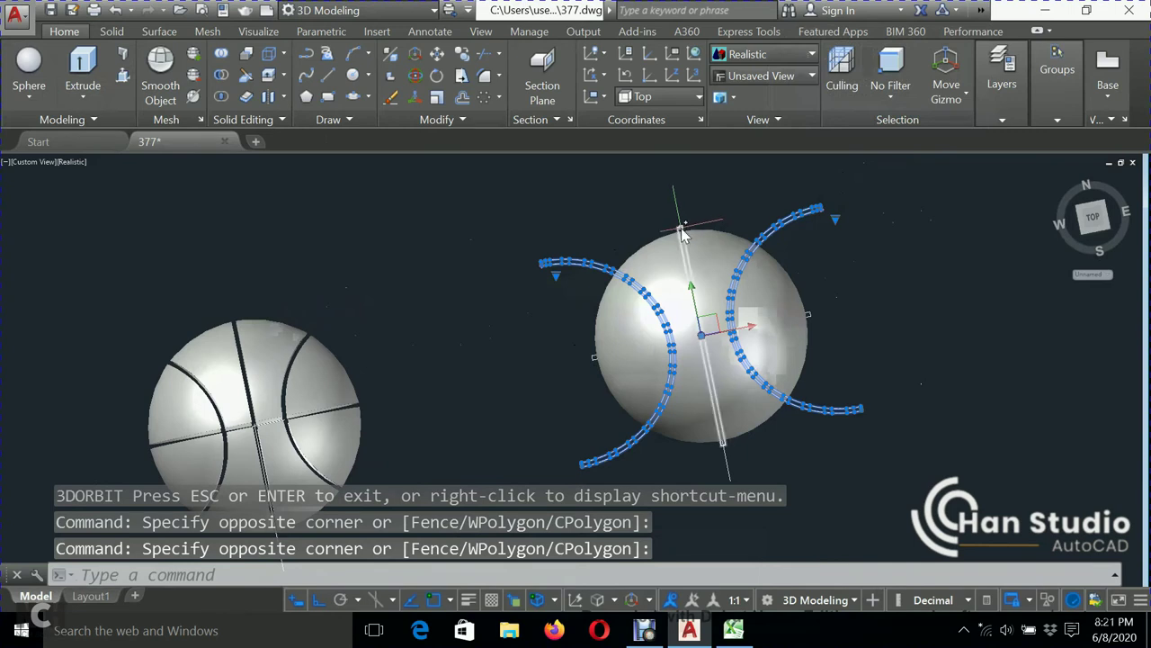
pyautogui.click(680, 230)
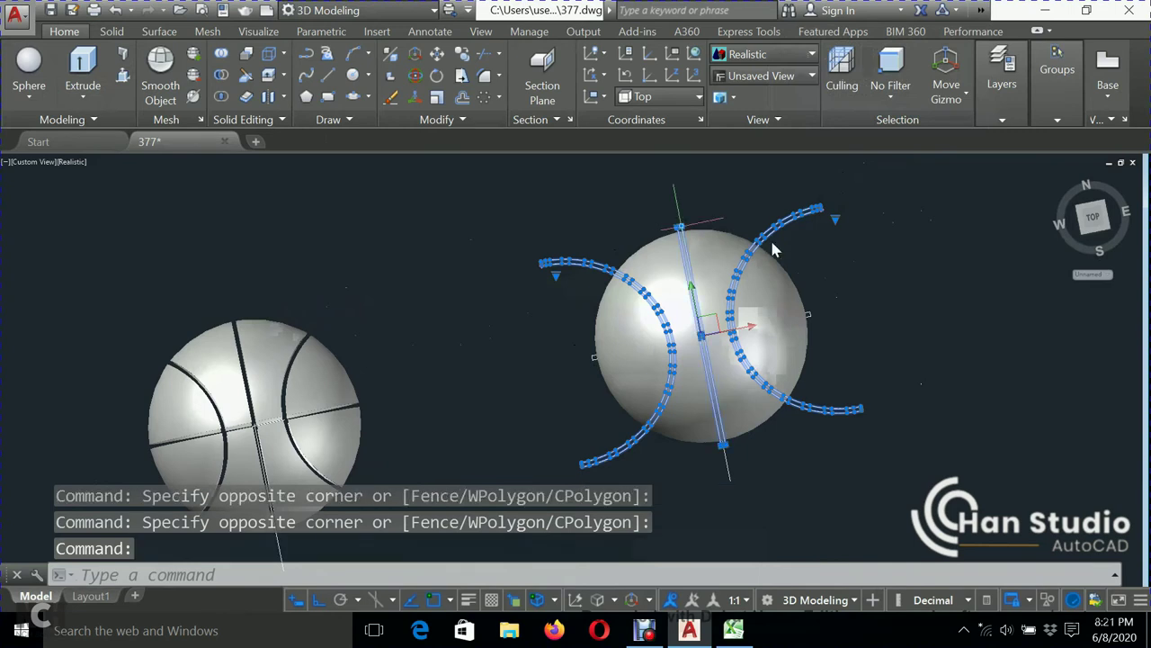
pyautogui.click(811, 314)
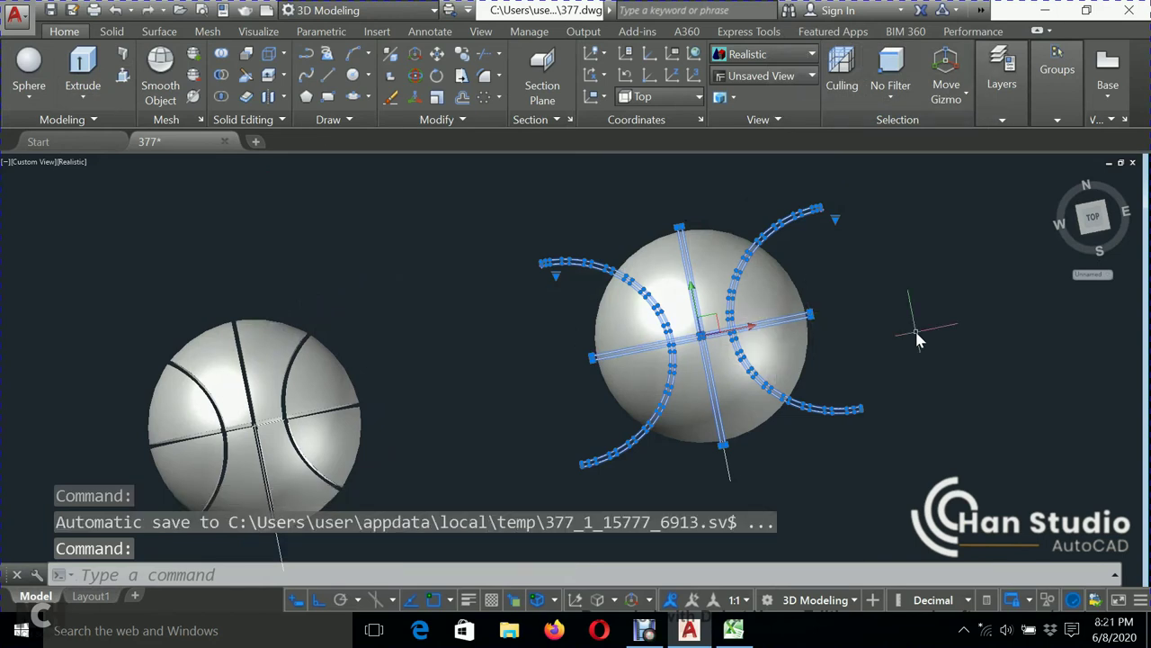
pyautogui.moveTo(917, 333); pyautogui.dragTo(921, 326, button='middle')
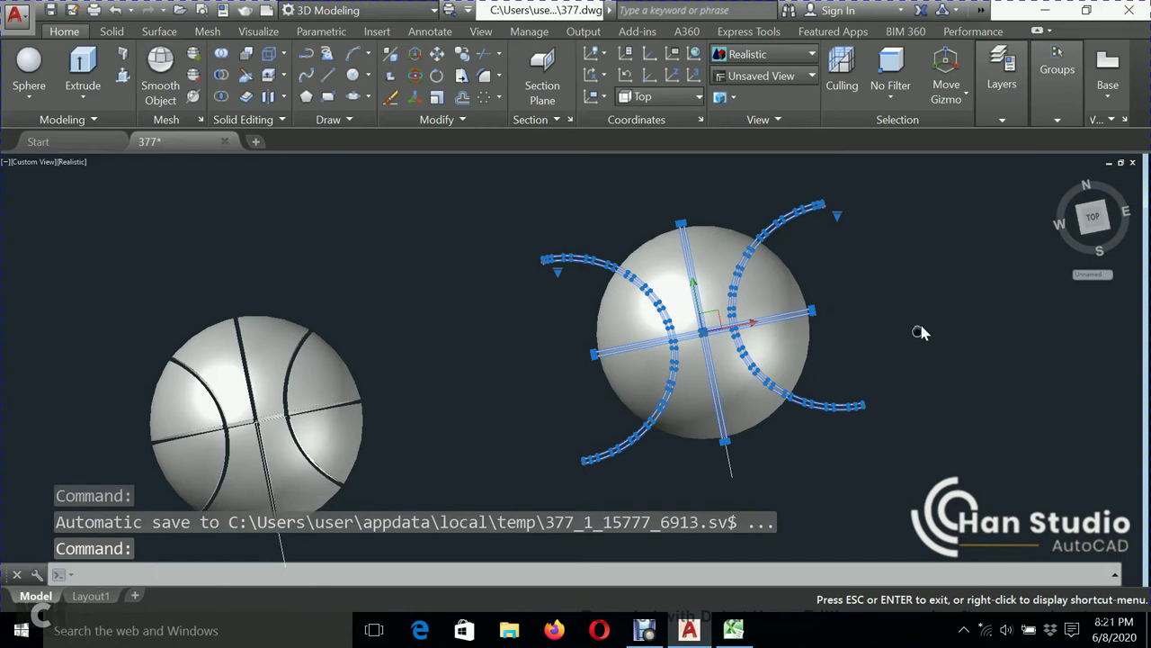
pyautogui.press('Escape')
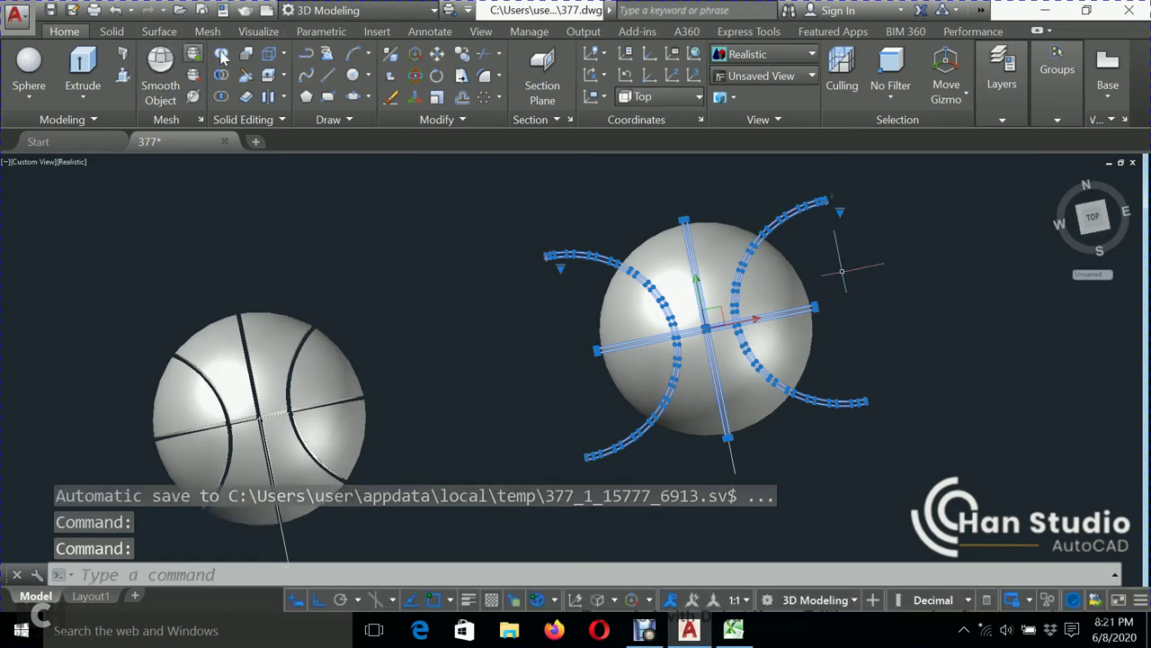
# - Undo the last action, orbit, and switch the scene to 2D Wireframe
pyautogui.click(222, 56)
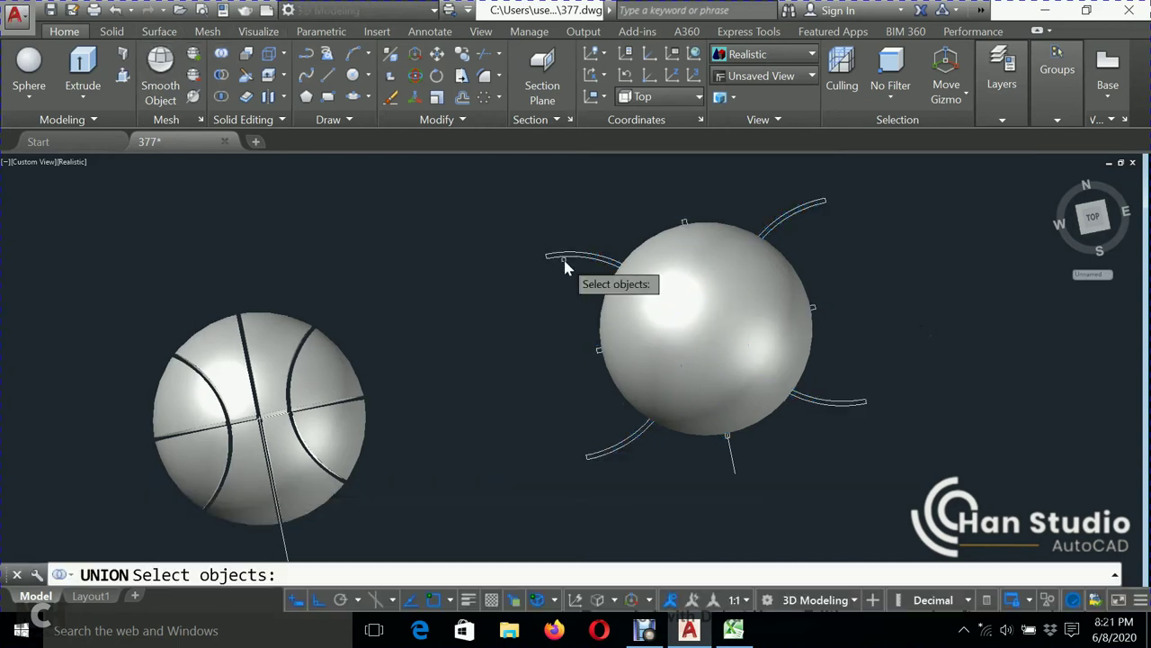
pyautogui.press('Escape')
pyautogui.hotkey('ctrl', 'z')
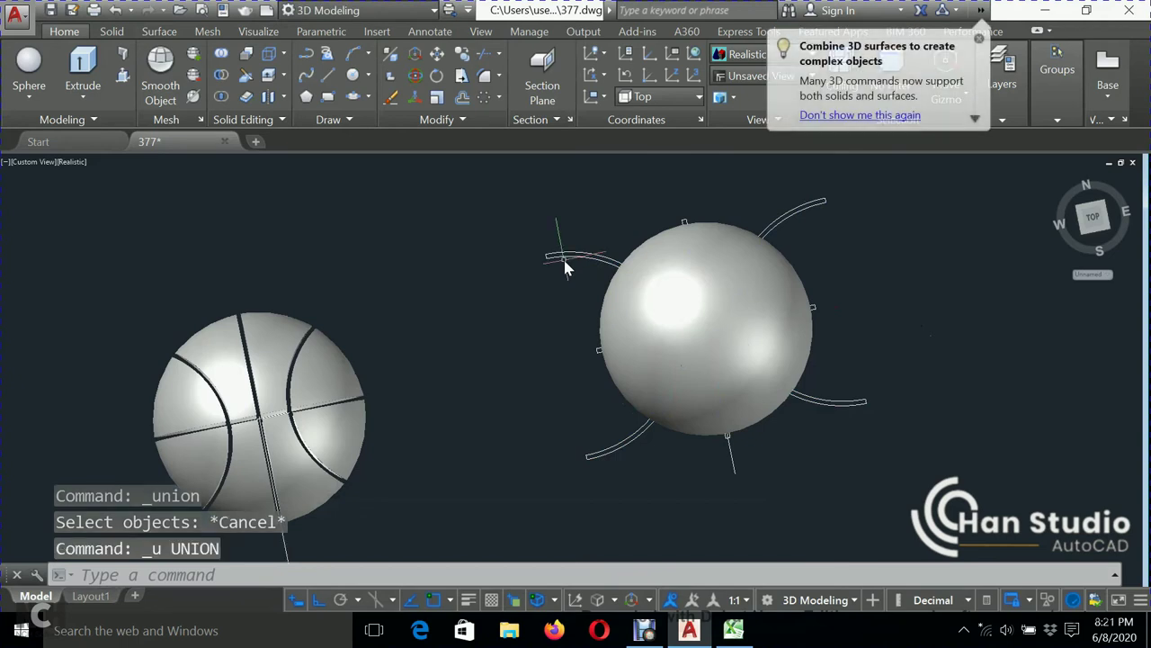
pyautogui.keyDown('shift'); pyautogui.moveTo(564, 266); pyautogui.dragTo(595, 274, button='middle'); pyautogui.keyUp('shift')
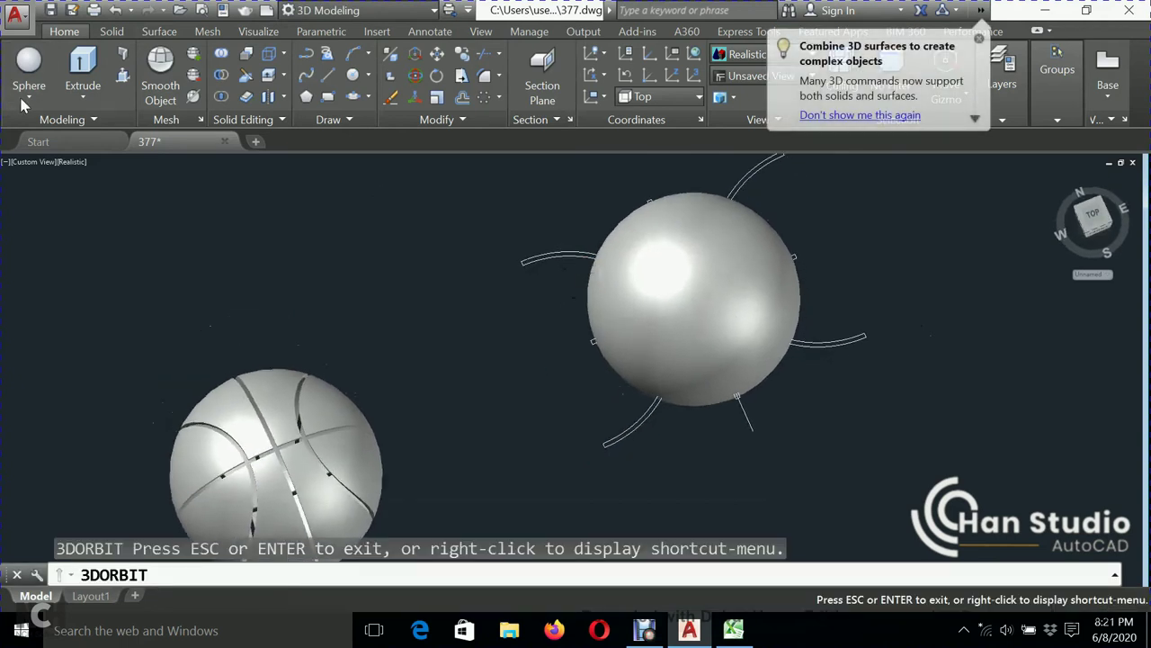
pyautogui.click(71, 160)
pyautogui.click(101, 202)
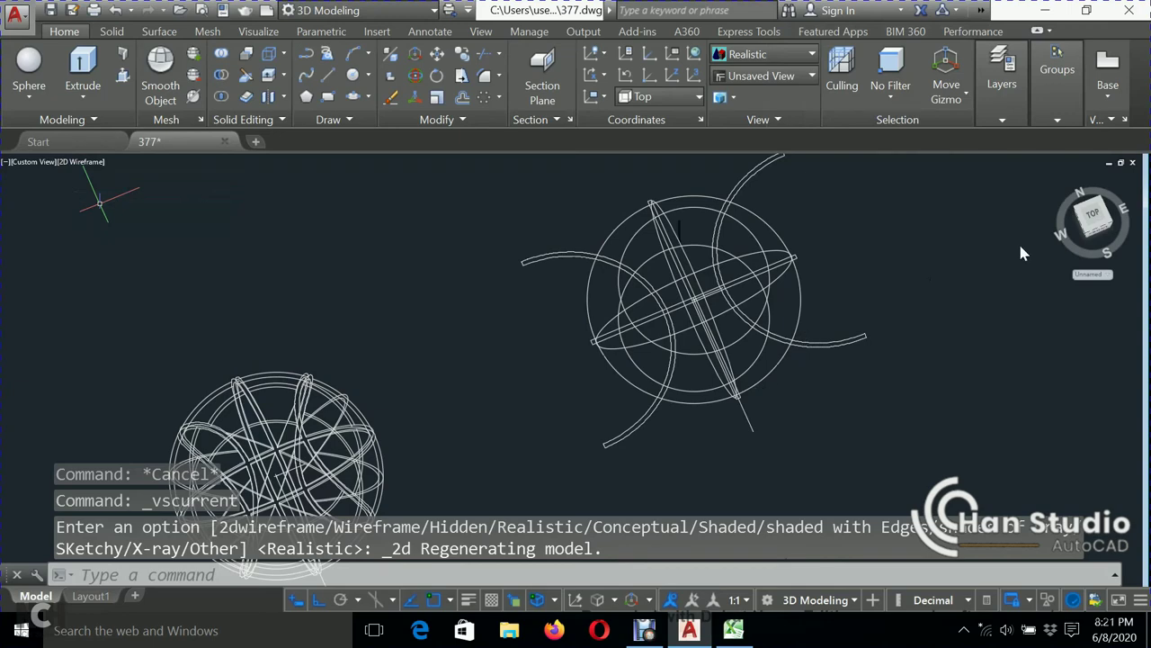
# - Reselect the right sphere's two cross lines, upper-right arc and lower-left arc
pyautogui.click(797, 262)
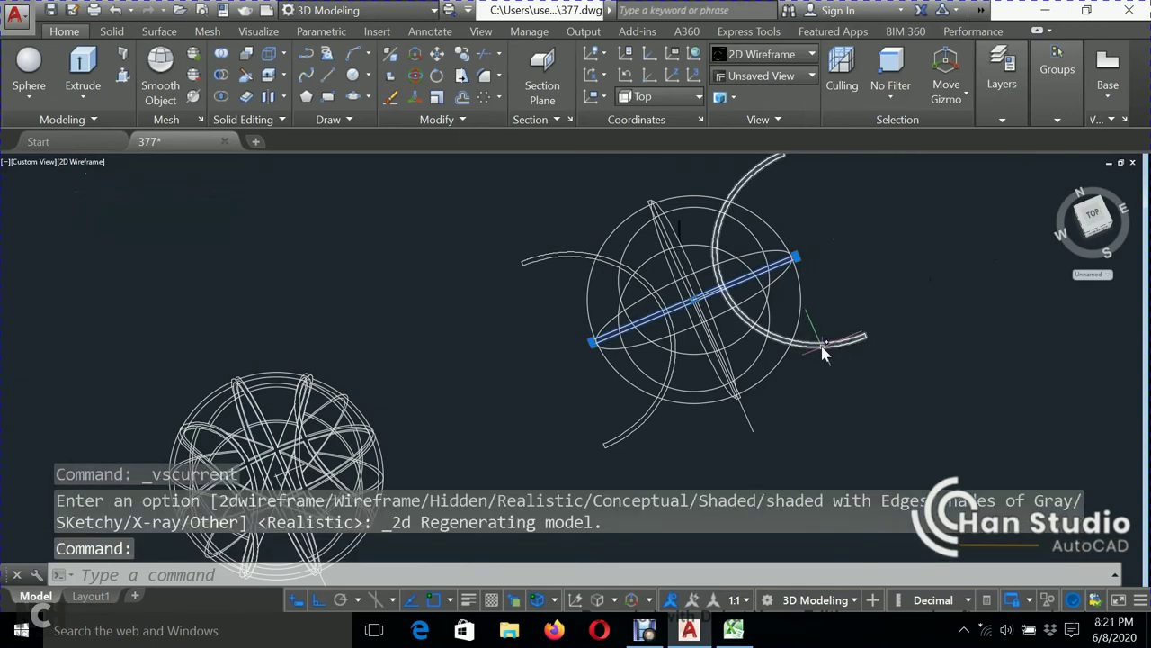
pyautogui.click(820, 347)
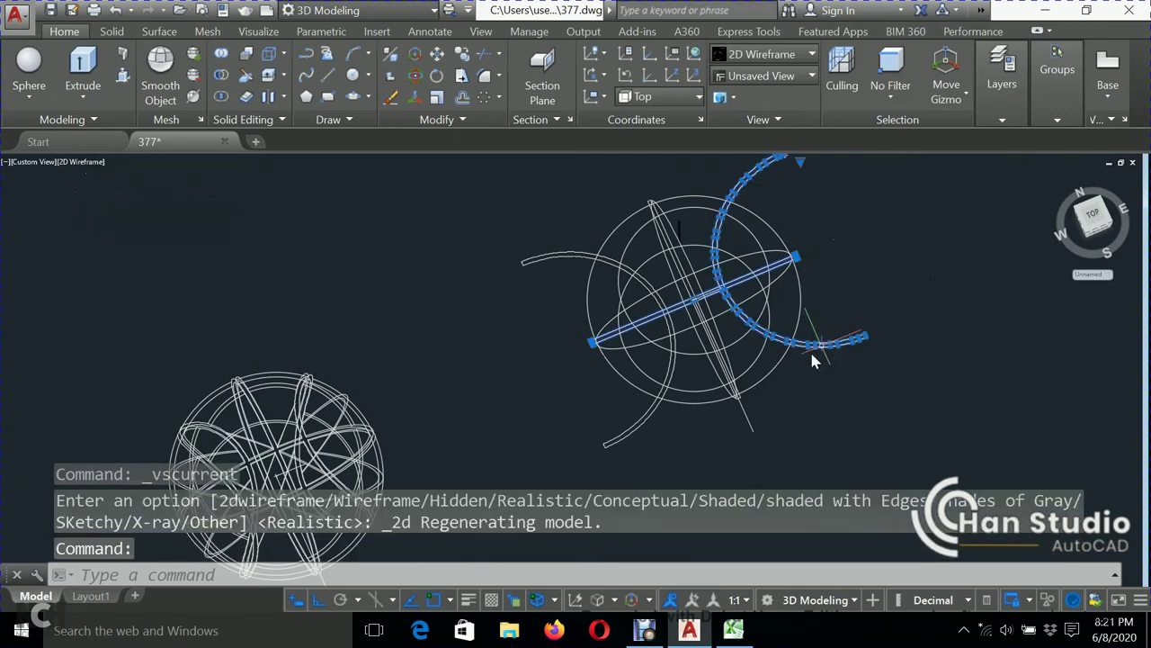
pyautogui.click(743, 400)
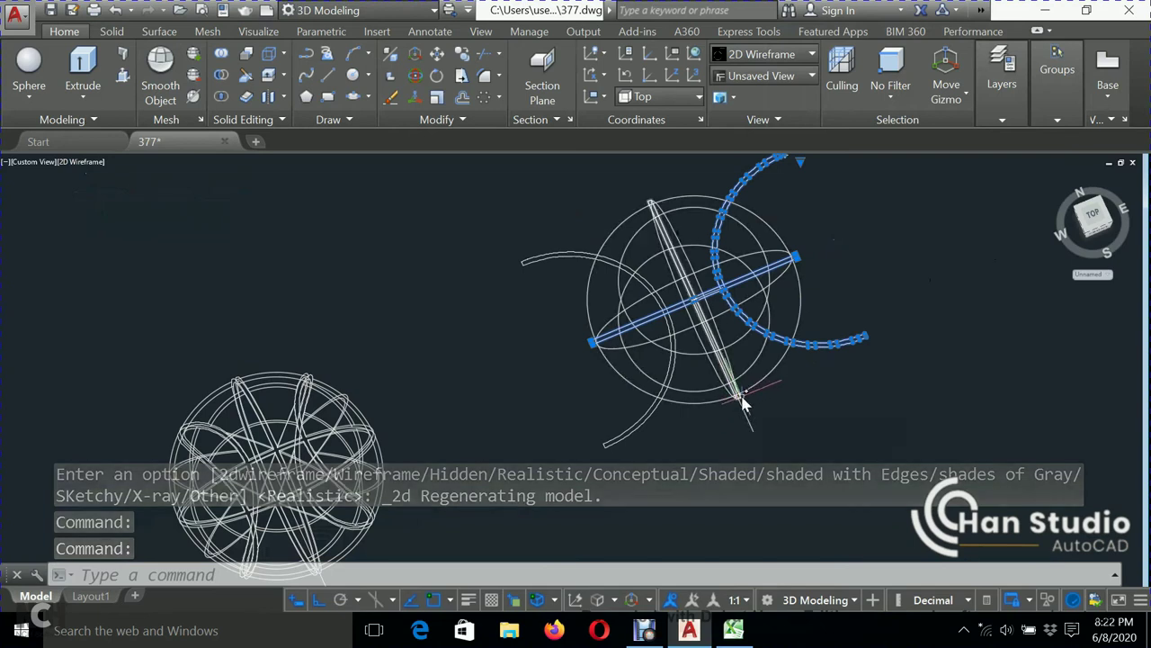
pyautogui.click(645, 427)
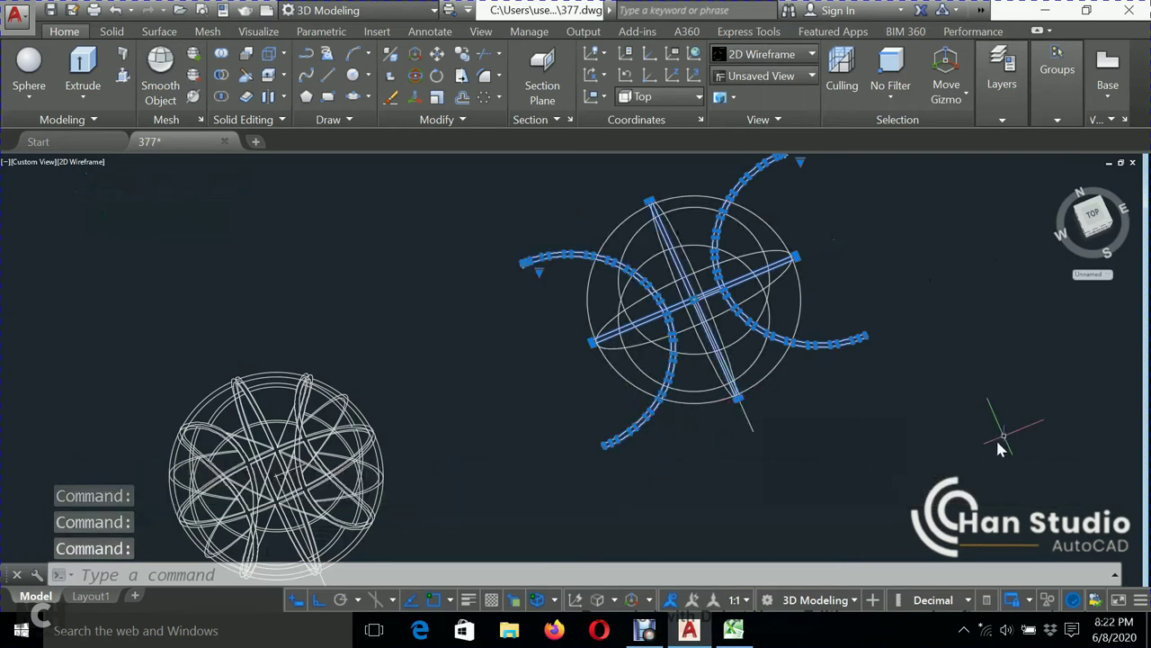
# - Move the selected seam arcs and lines upward along Z
pyautogui.write('m')
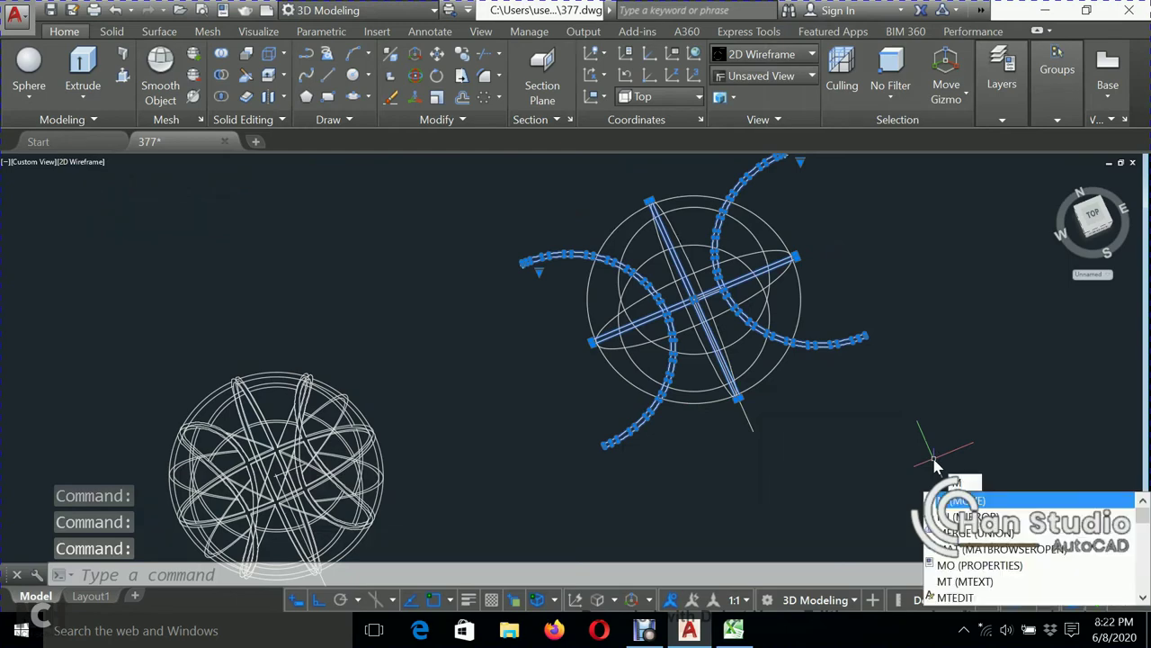
pyautogui.press('Return')
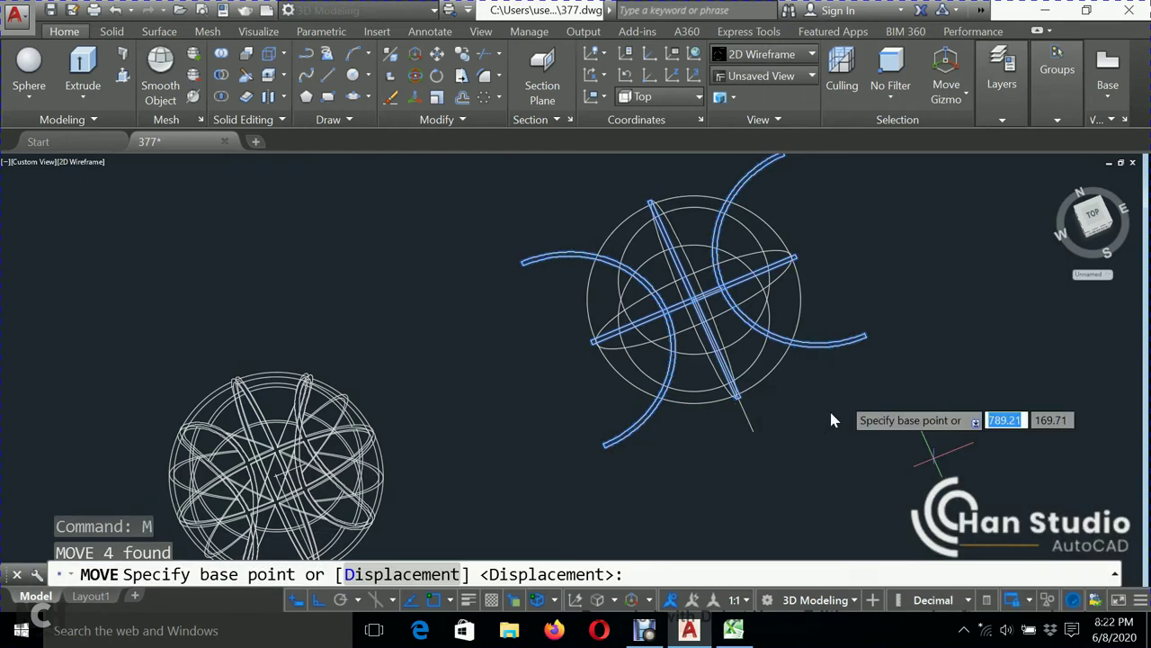
pyautogui.click(818, 421)
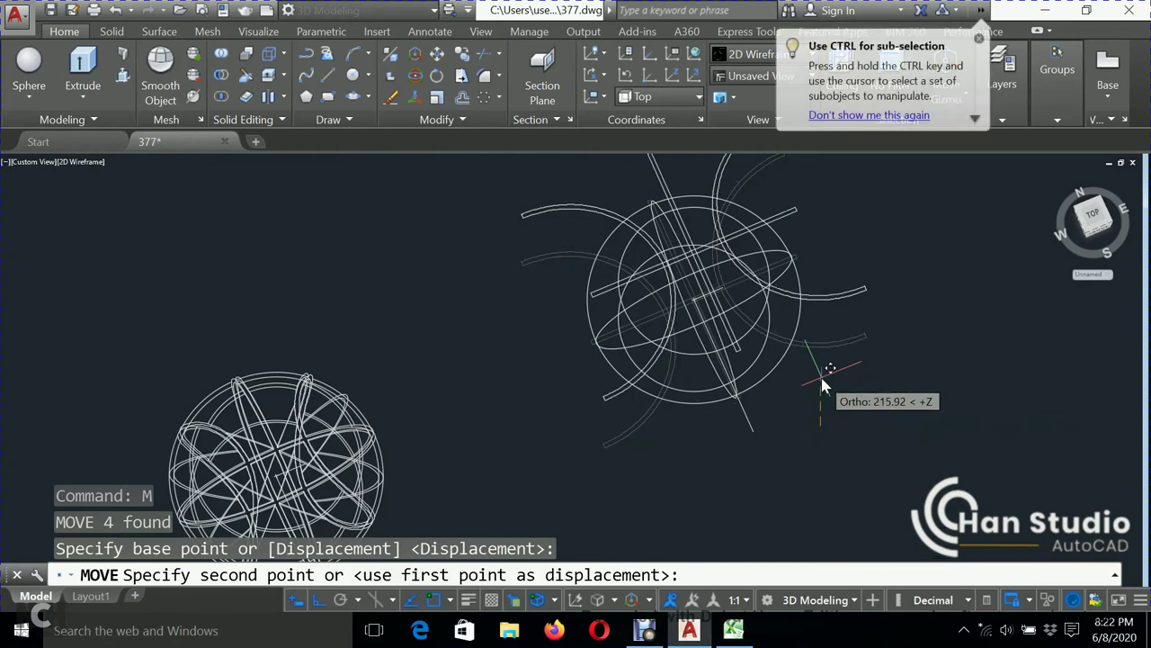
pyautogui.click(822, 369)
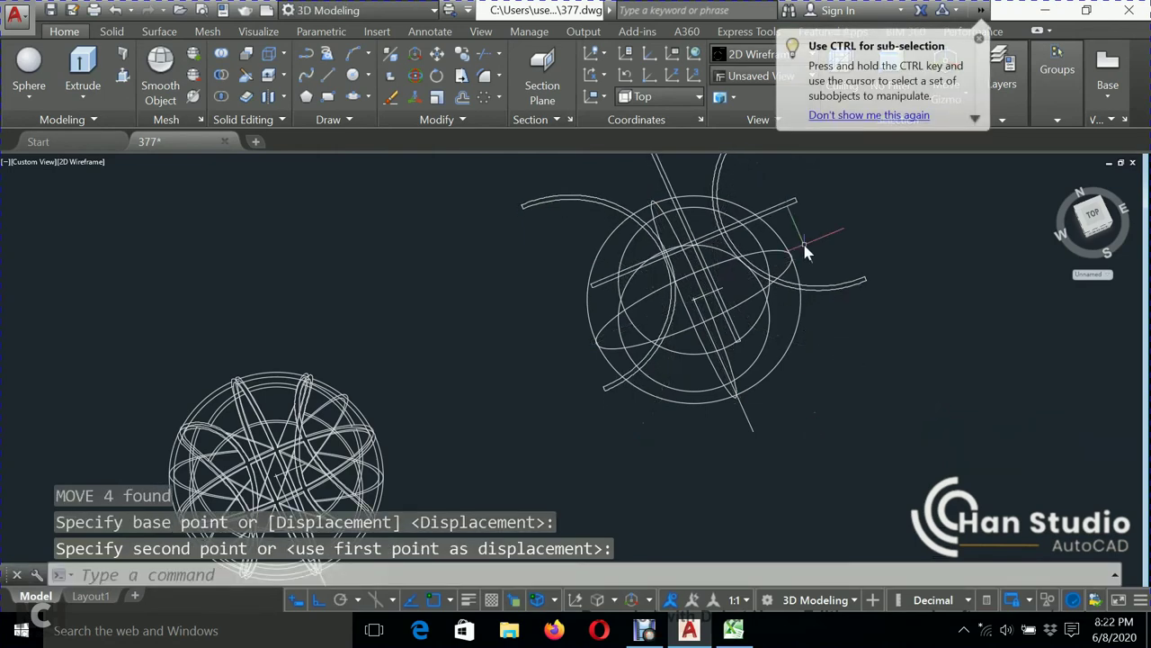
# - Reselect the slanted lines and seam arcs of the right ball for extrusion
pyautogui.moveTo(805, 251); pyautogui.dragTo(819, 296, button='middle')
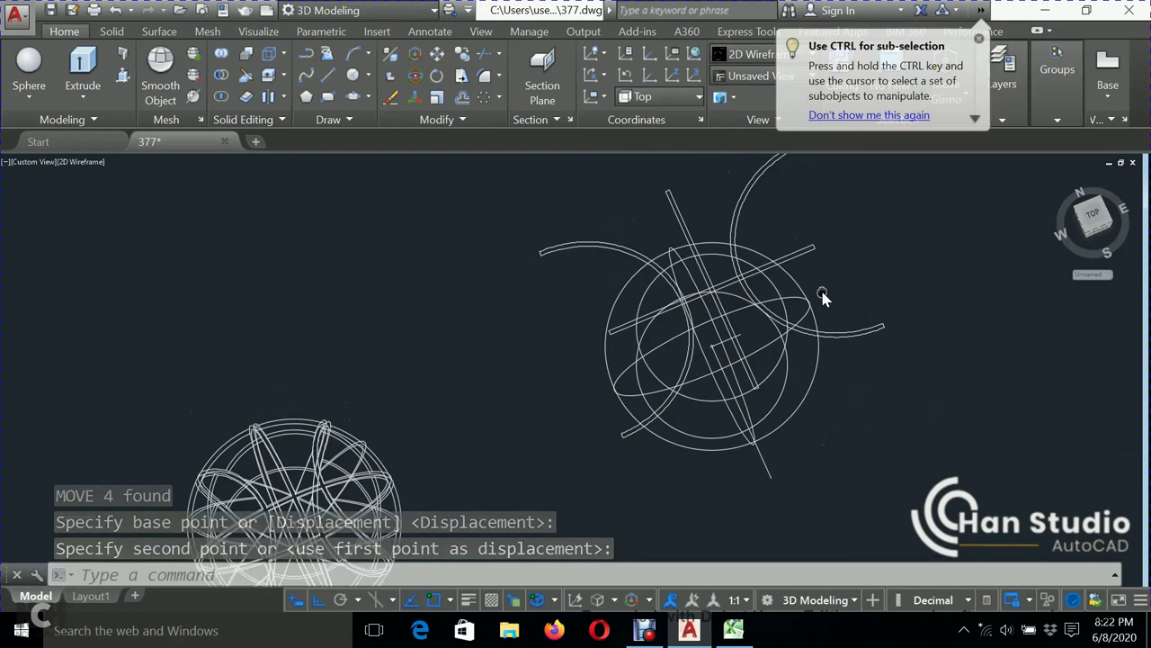
pyautogui.click(821, 211)
pyautogui.click(609, 192)
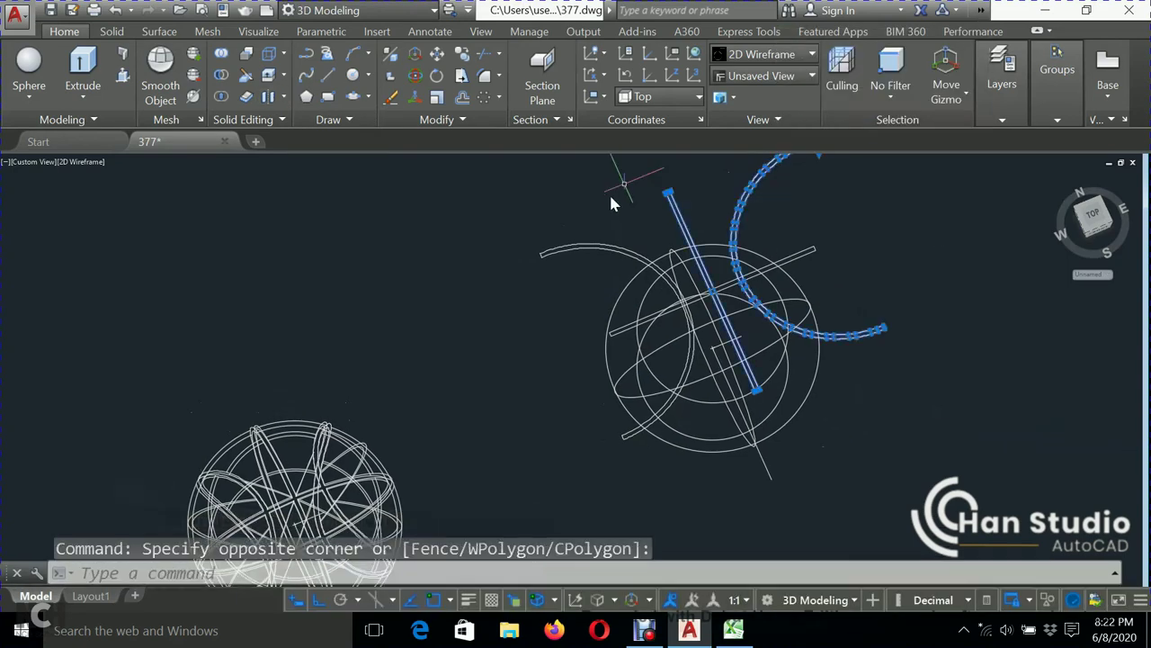
pyautogui.click(607, 250)
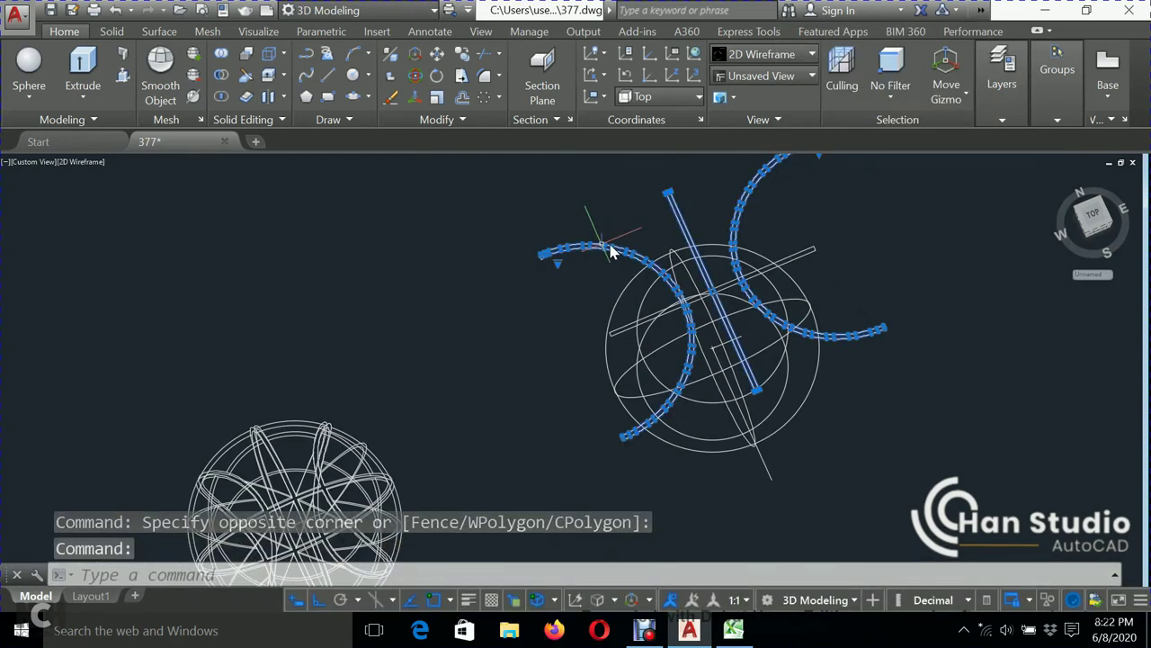
pyautogui.click(808, 249)
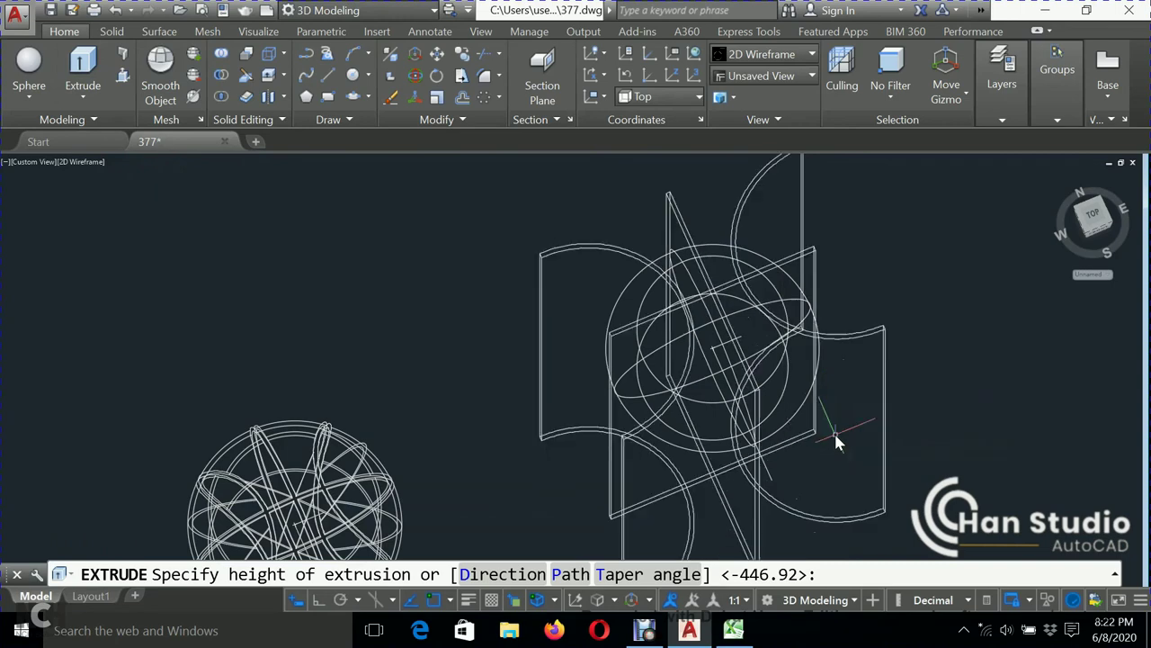
# - Finish the seam-panel extrusion and zoom out
pyautogui.press('Escape')
pyautogui.scroll(-1, 1006, 418)
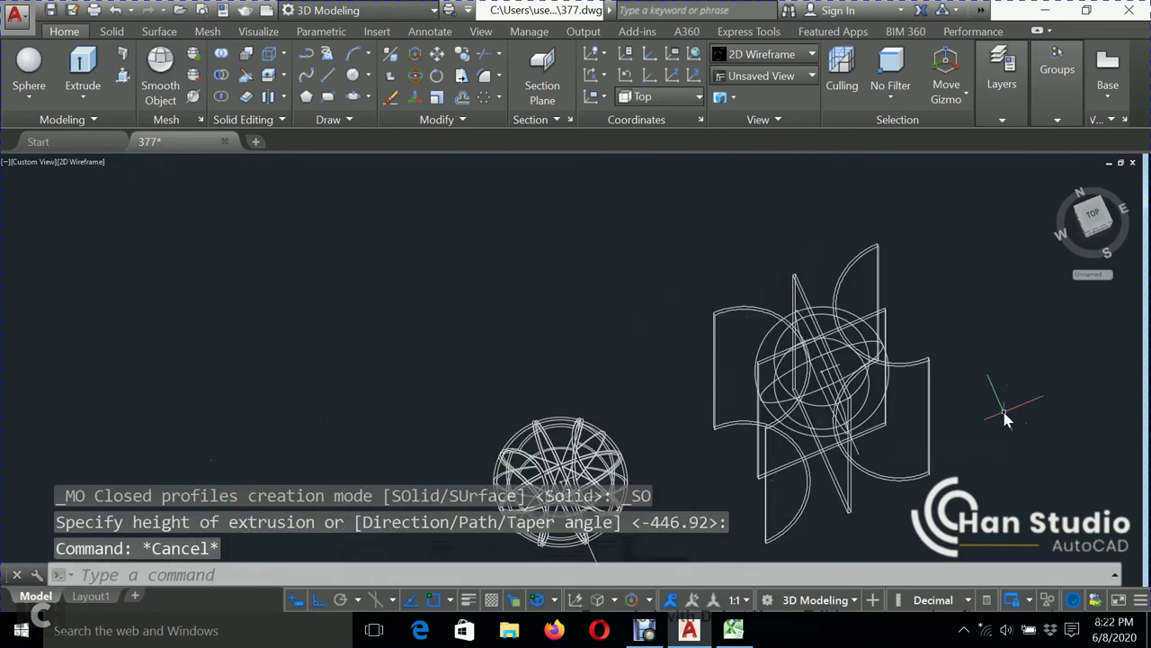
pyautogui.scroll(-1, 946, 380)
pyautogui.scroll(-1, 908, 360)
pyautogui.write('or')
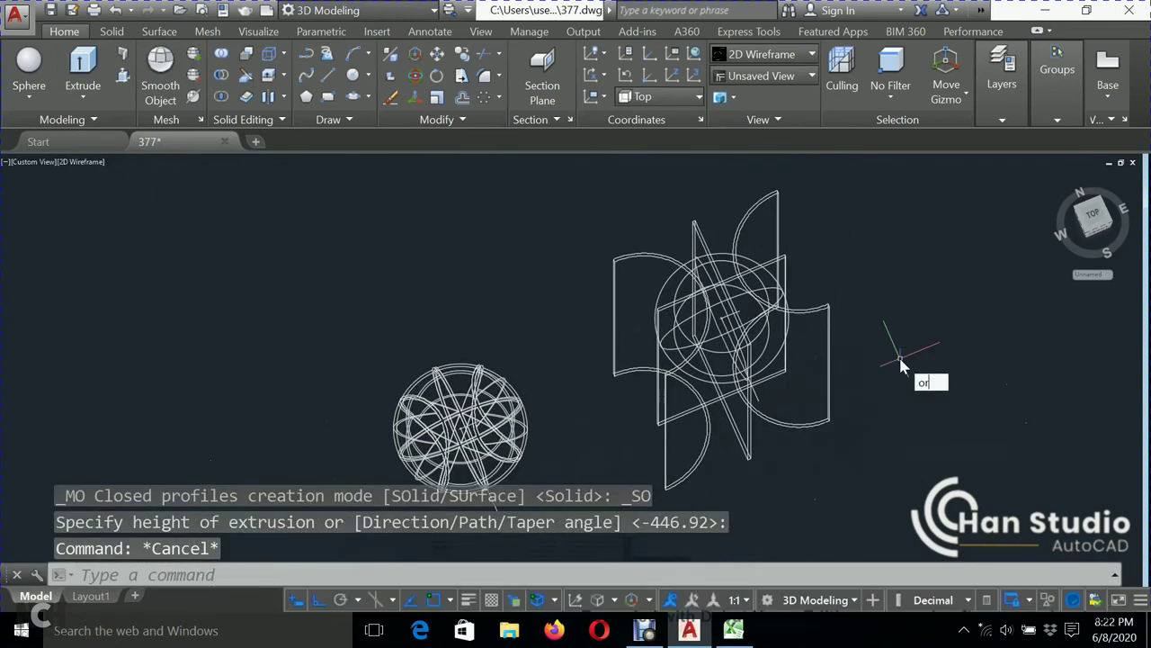
# - Orbit the view with 3DORBIT to inspect the extruded panels
pyautogui.write('bit')
pyautogui.press('Return')
pyautogui.moveTo(900, 363)
pyautogui.mouseDown()
pyautogui.moveTo(872, 326)
pyautogui.moveTo(850, 321)
pyautogui.moveTo(873, 382)
pyautogui.moveTo(894, 344)
pyautogui.moveTo(908, 352)
pyautogui.moveTo(876, 360)
pyautogui.mouseUp()
pyautogui.press('Escape')
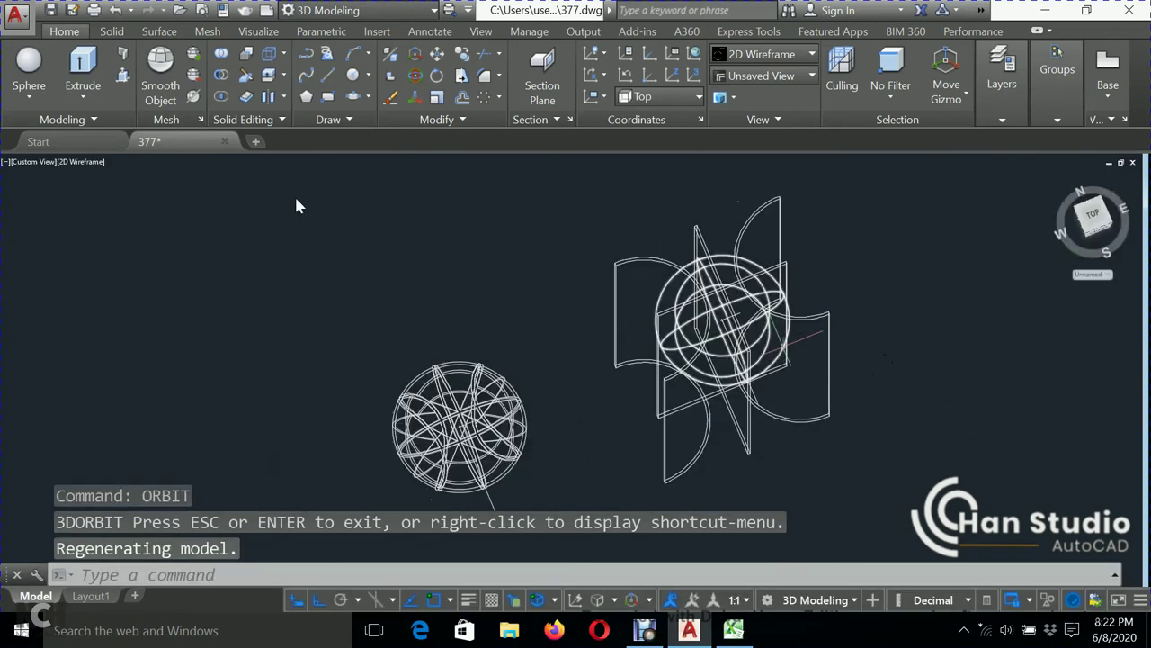
# - Switch to Realistic visual style and select the curved seam shells and centre plates
pyautogui.click(90, 161)
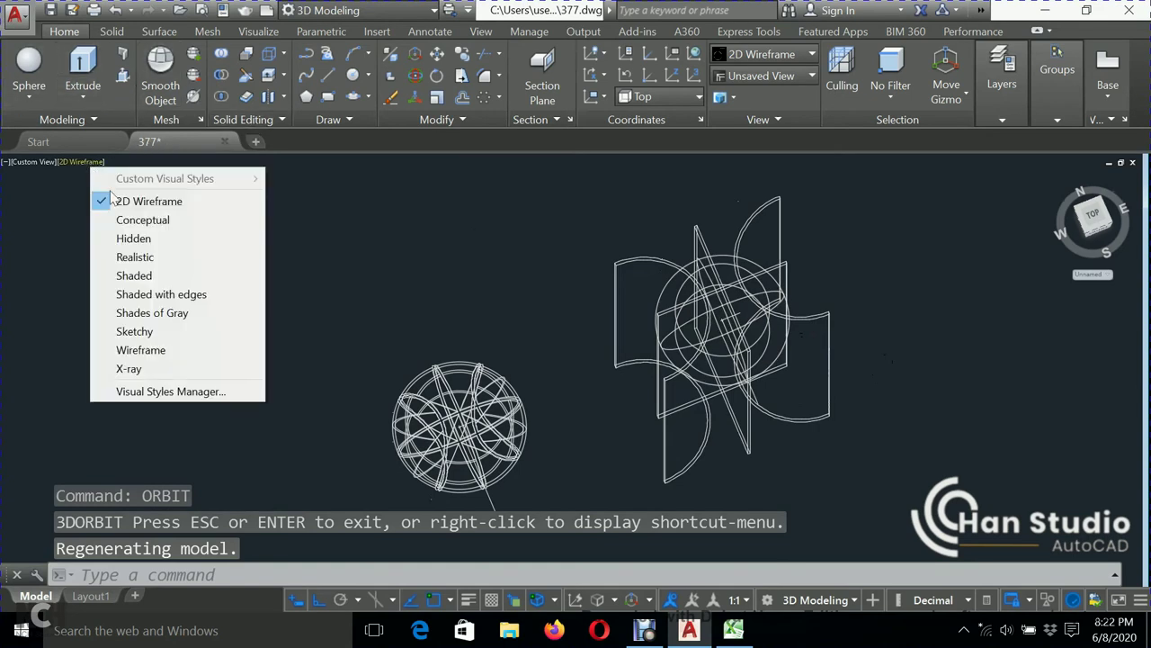
pyautogui.click(146, 258)
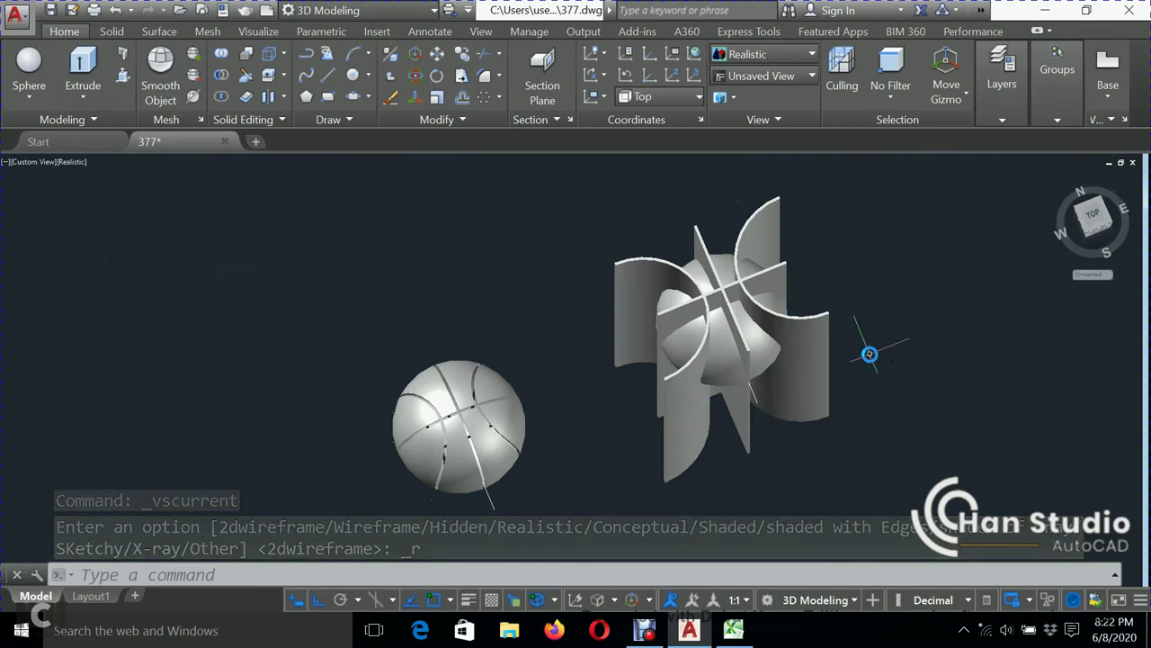
pyautogui.click(706, 230)
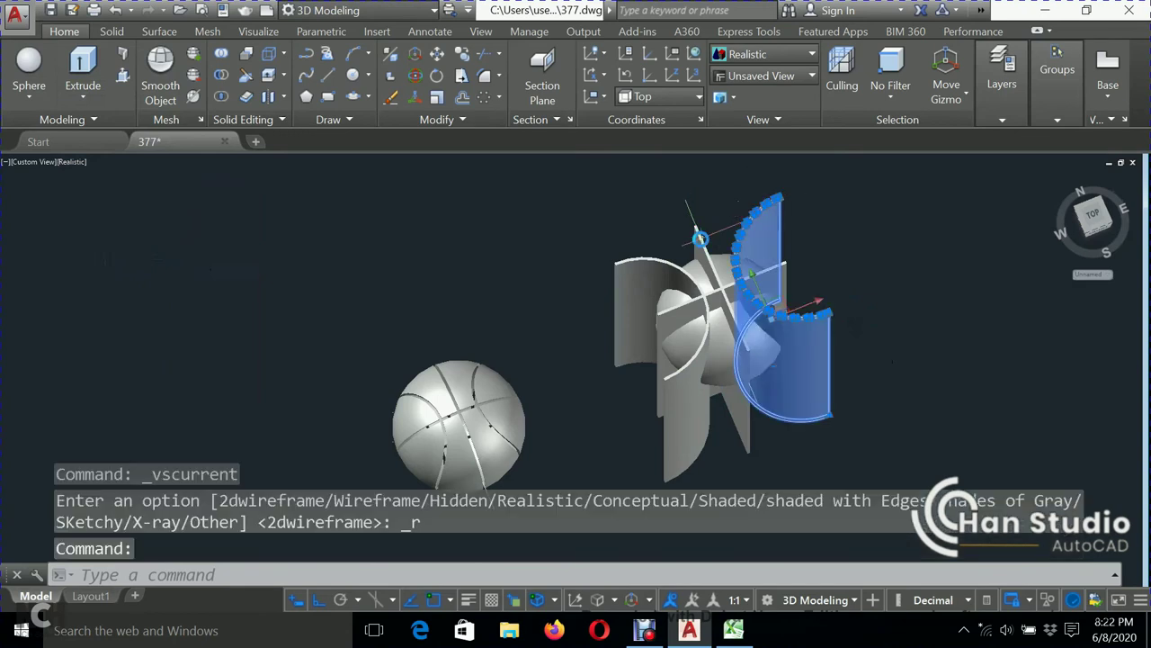
pyautogui.click(698, 241)
pyautogui.click(647, 263)
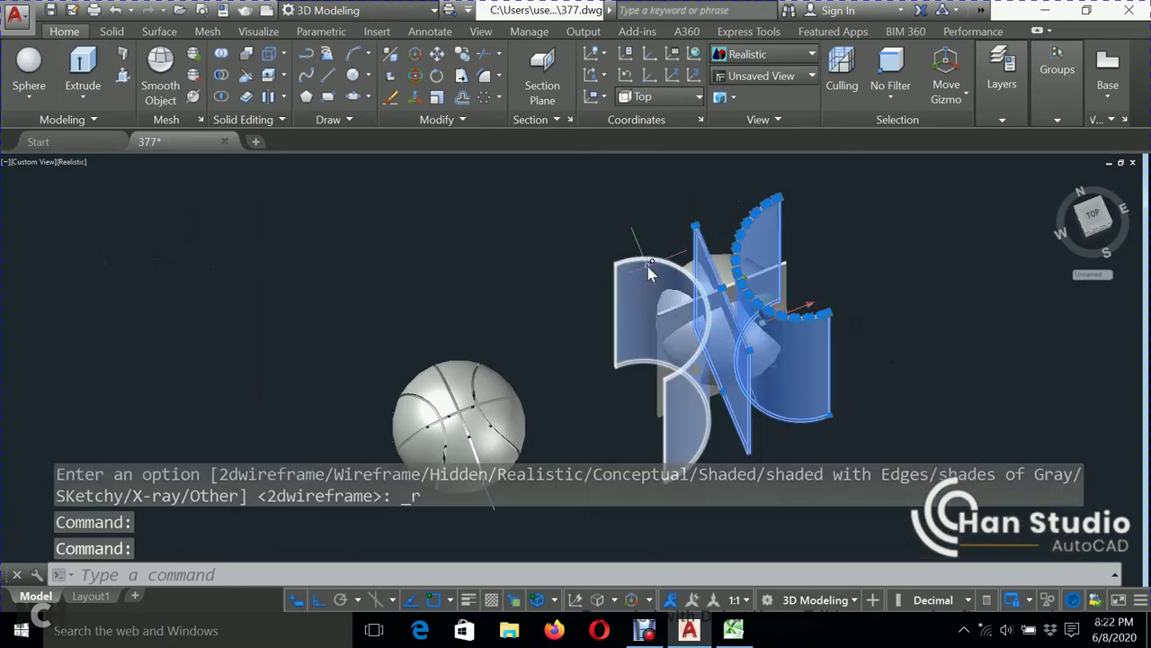
pyautogui.click(788, 279)
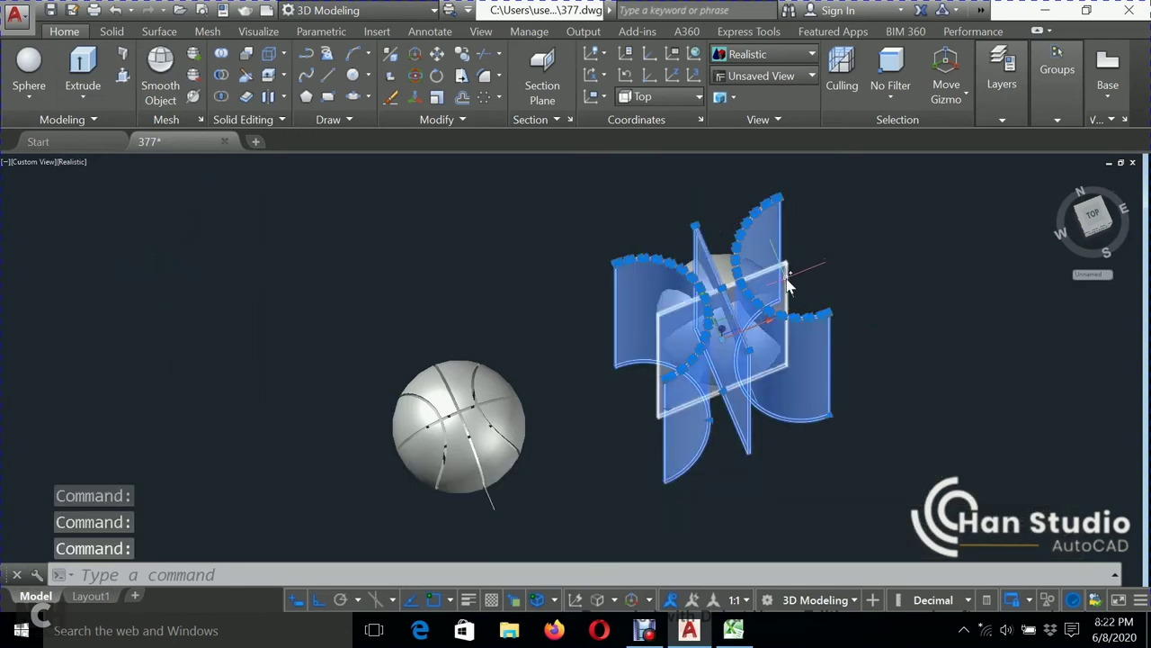
pyautogui.click(788, 284)
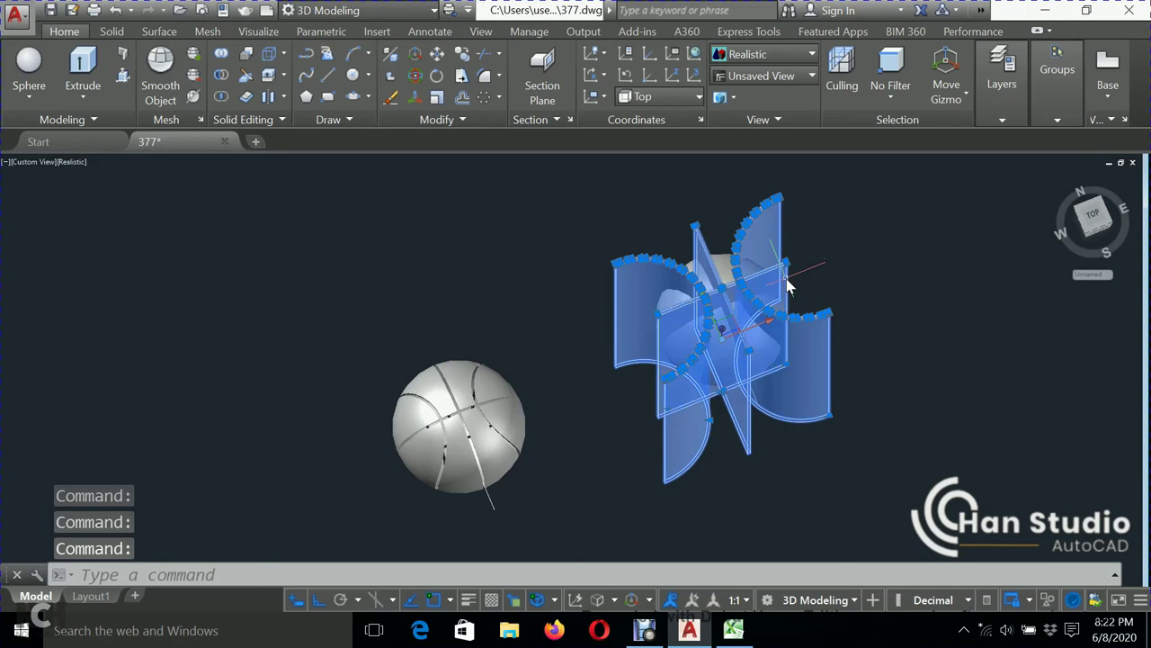
# - Union the left and right curved pieces and both plates into one cutter solid
pyautogui.click(221, 53)
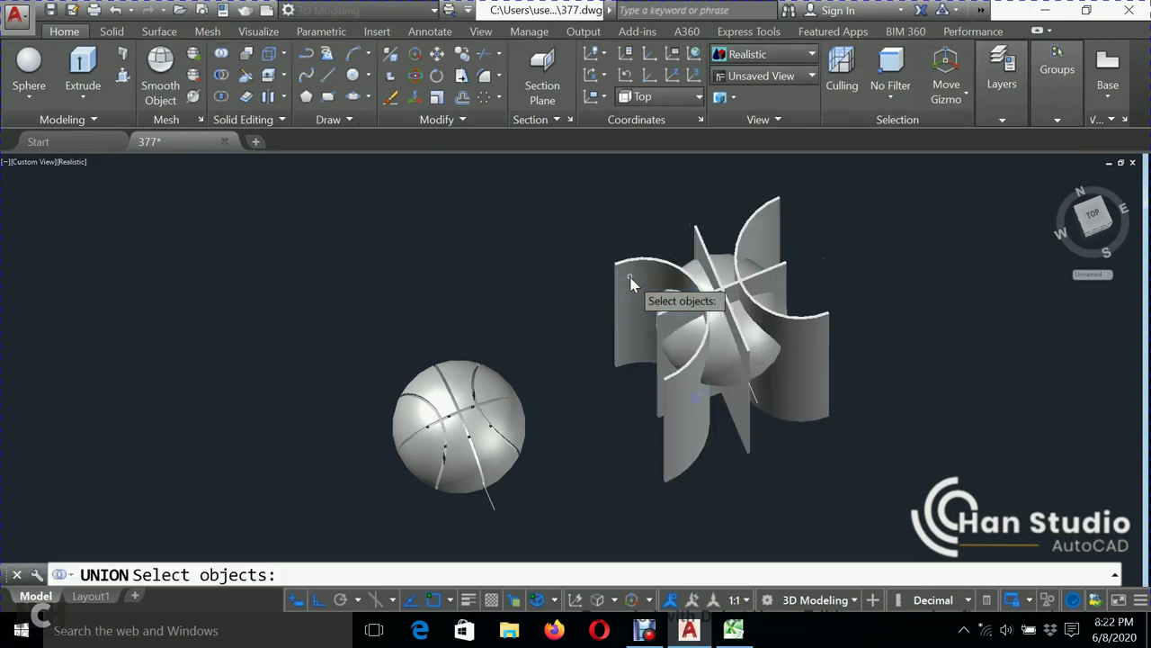
pyautogui.click(634, 281)
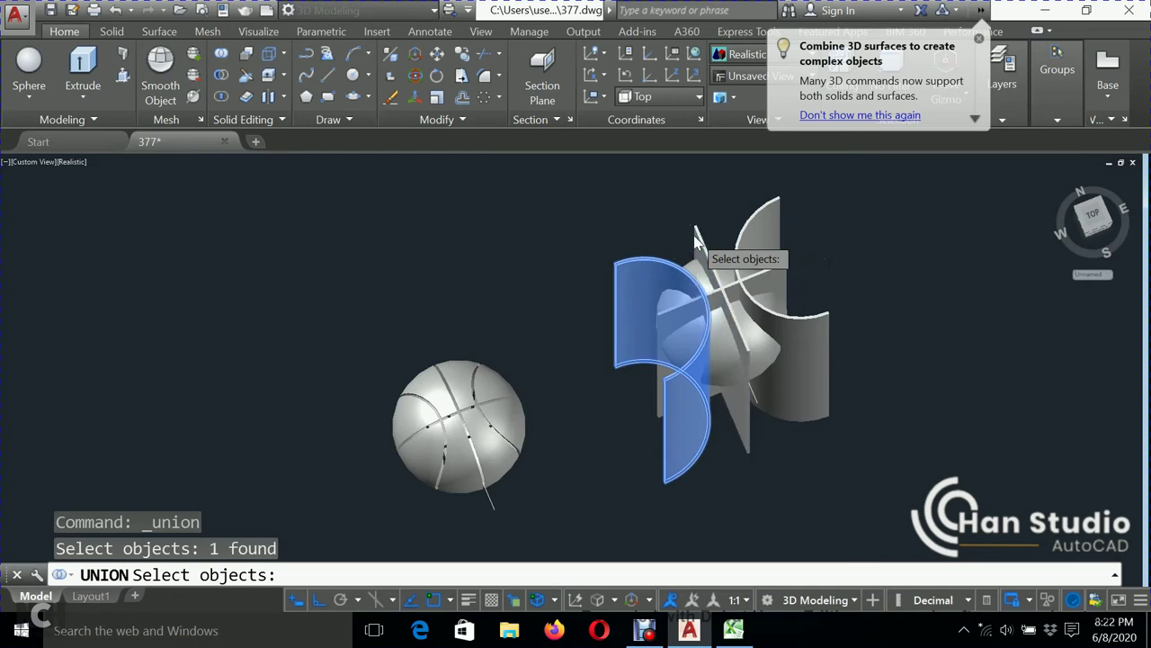
pyautogui.click(698, 236)
pyautogui.click(770, 232)
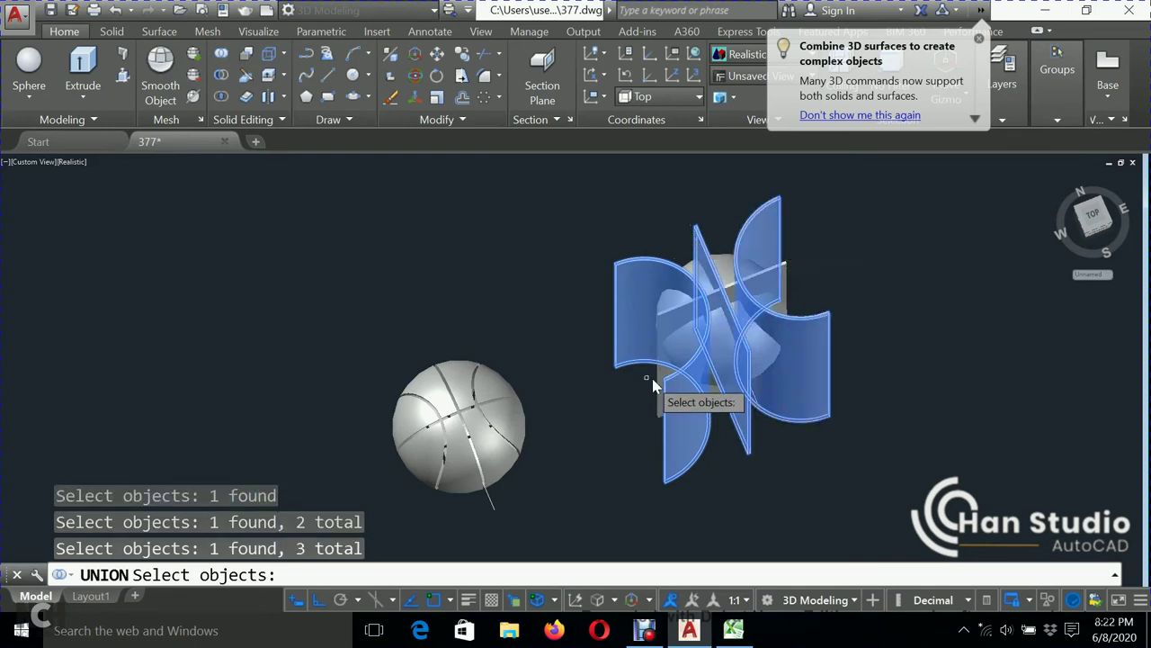
pyautogui.click(656, 388)
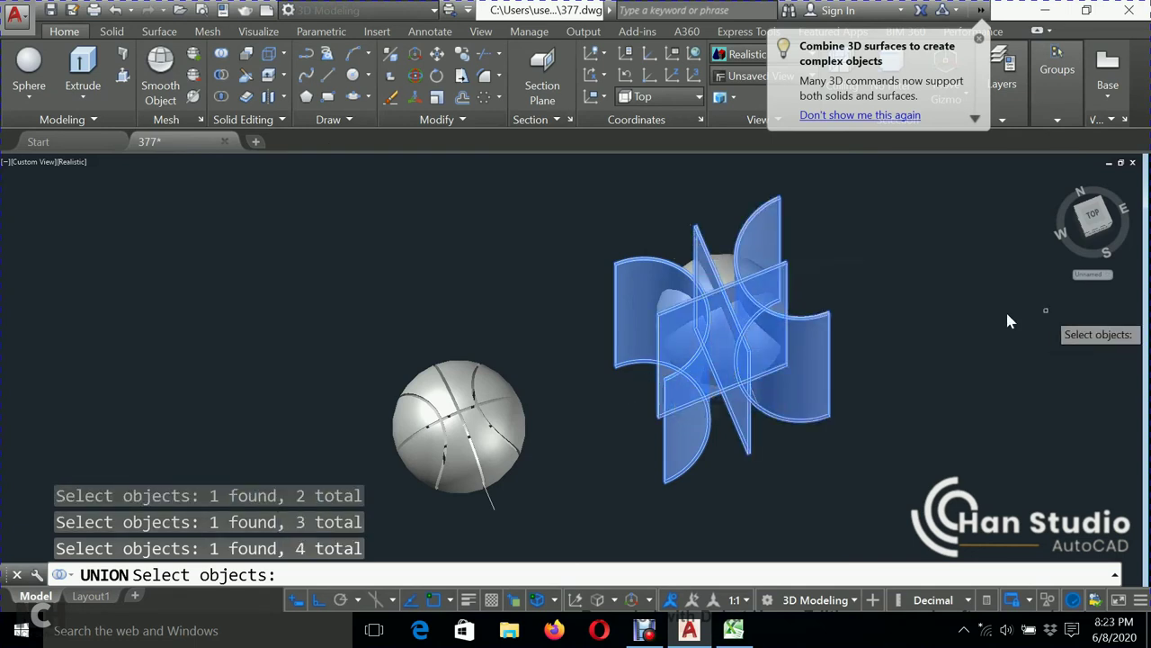
pyautogui.press('Return')
pyautogui.press('Return')
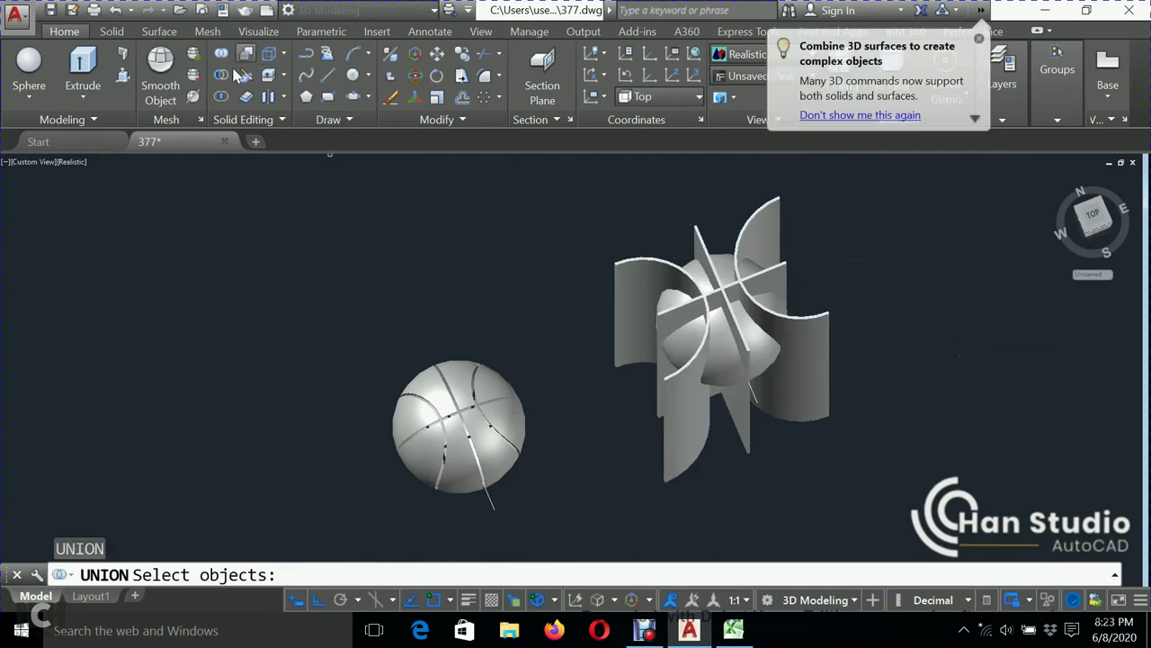
# - Abandon a started SUBTRACT and begin INTERSECT instead
pyautogui.press('Escape')
pyautogui.write('su')
pyautogui.press('space')
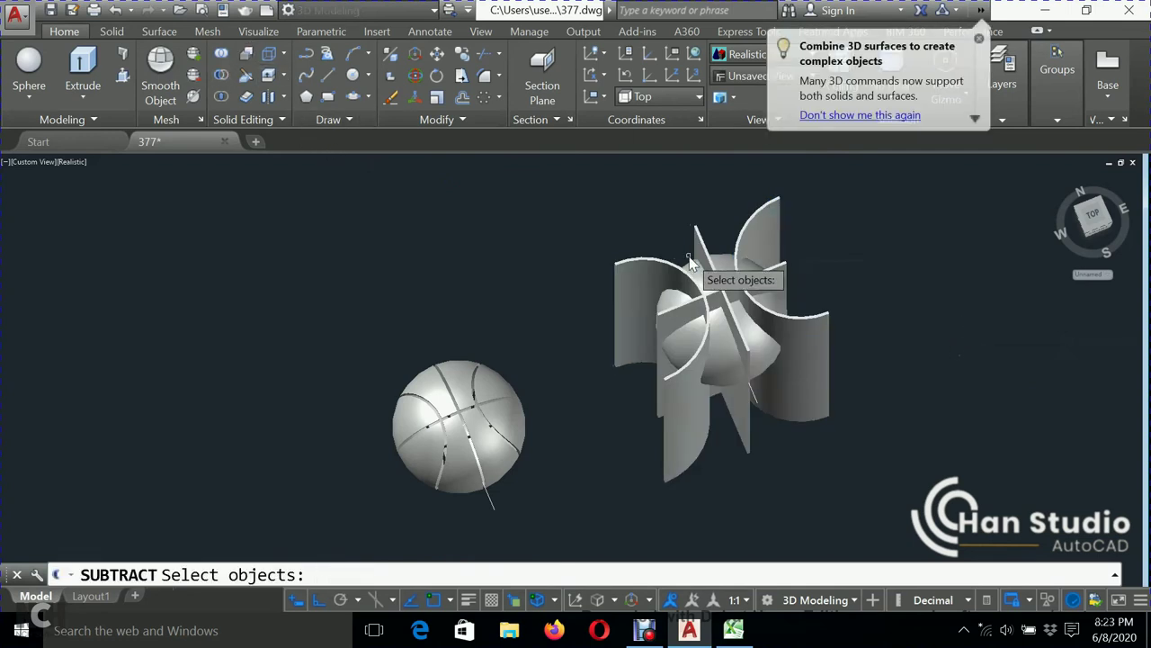
pyautogui.hotkey('ctrl', 'z')
pyautogui.click(223, 96)
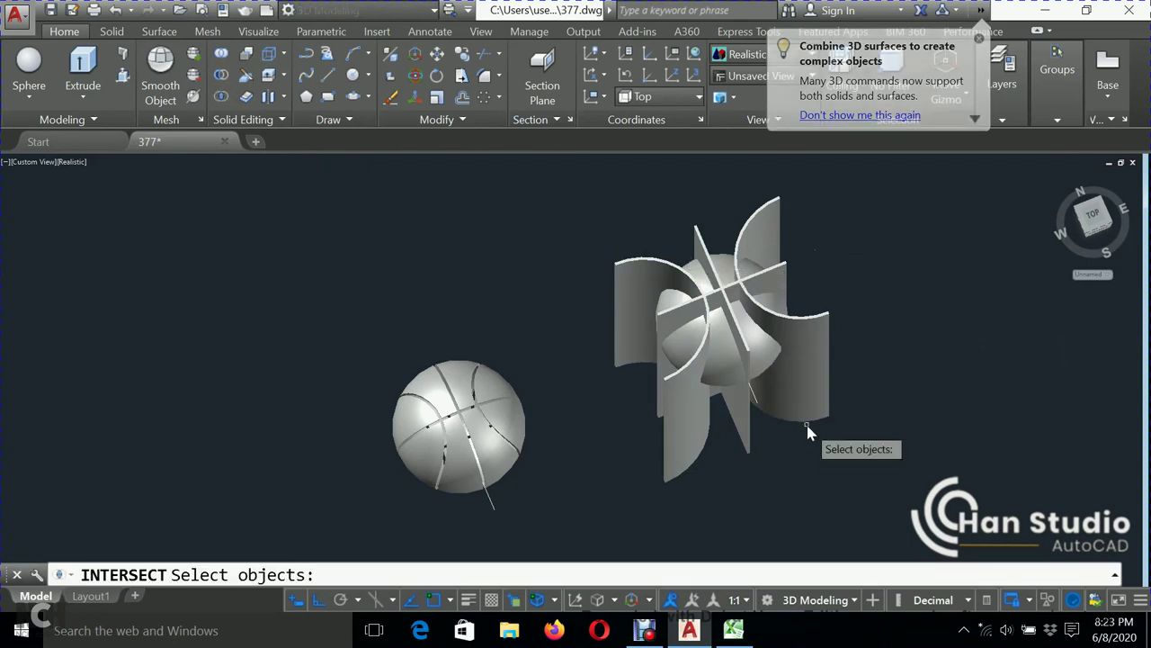
# - Intersect the sphere with the merged cutter, leaving only thin curved seam blades
pyautogui.click(771, 368)
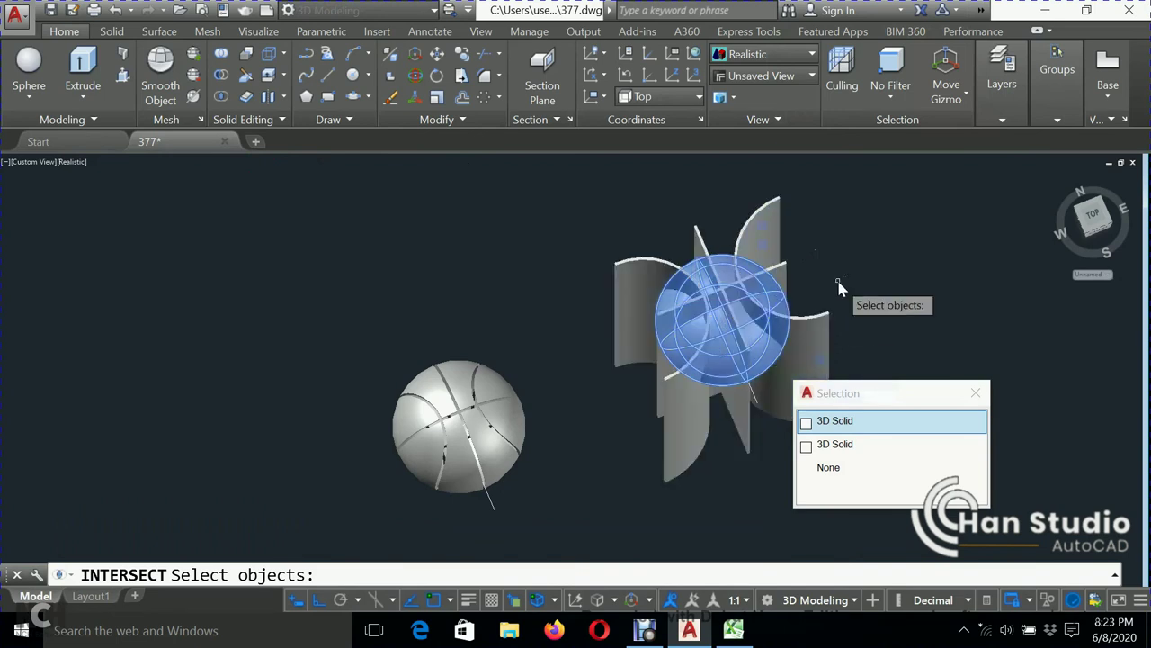
pyautogui.click(837, 285)
pyautogui.click(793, 356)
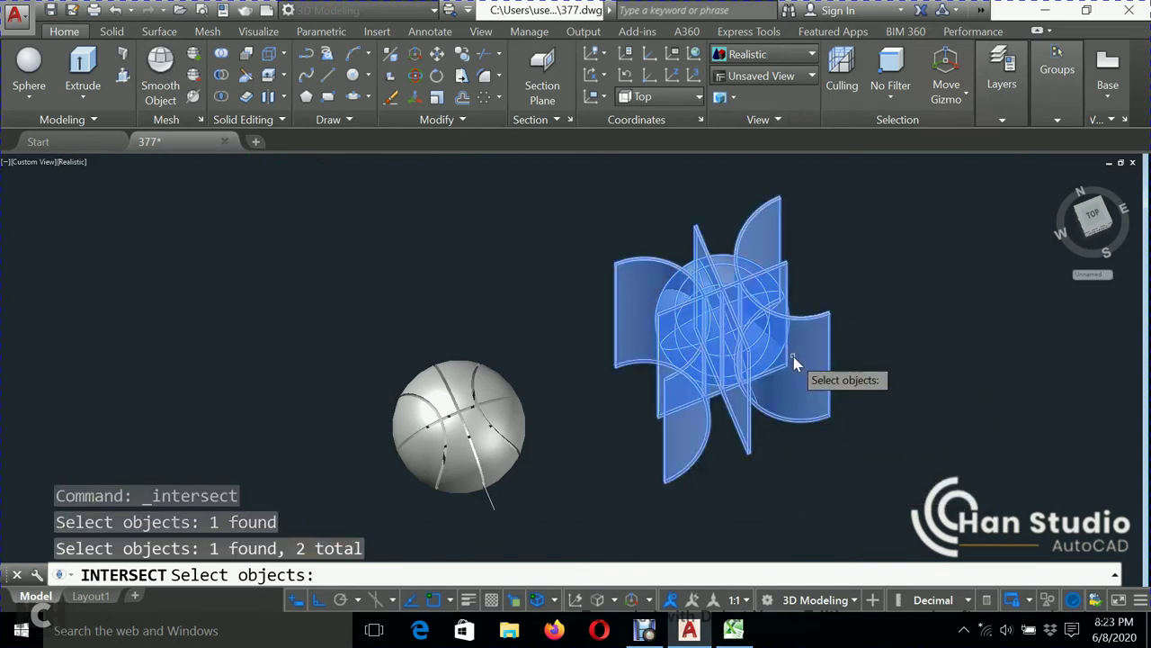
pyautogui.press('Return')
pyautogui.scroll(2, 793, 358)
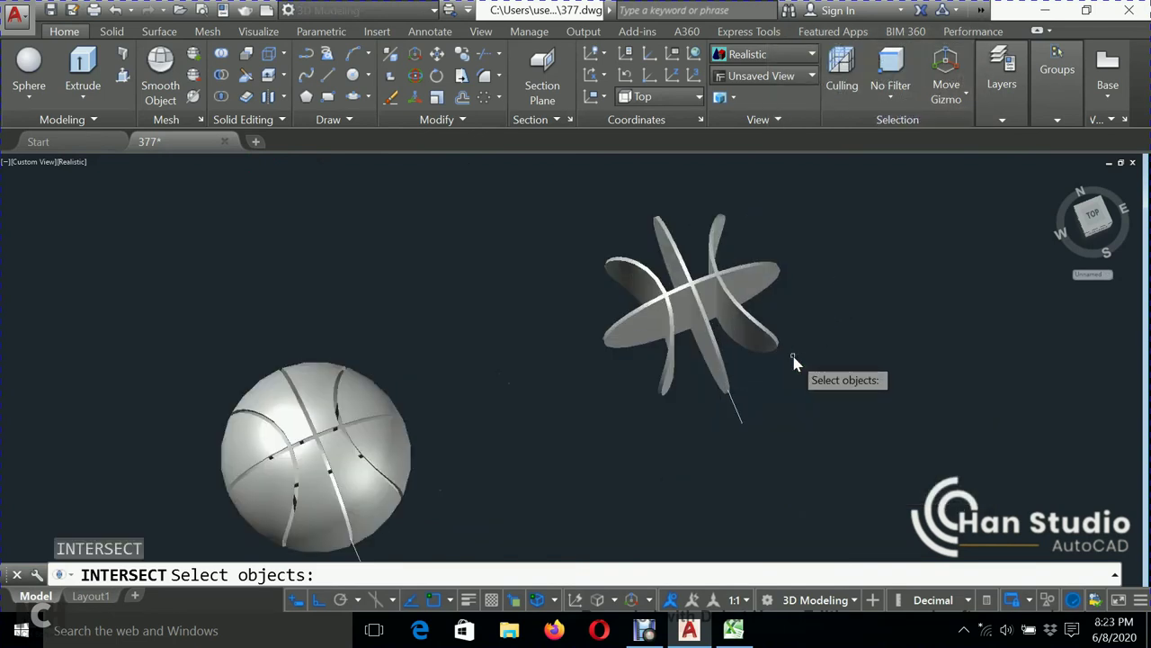
pyautogui.press('Escape')
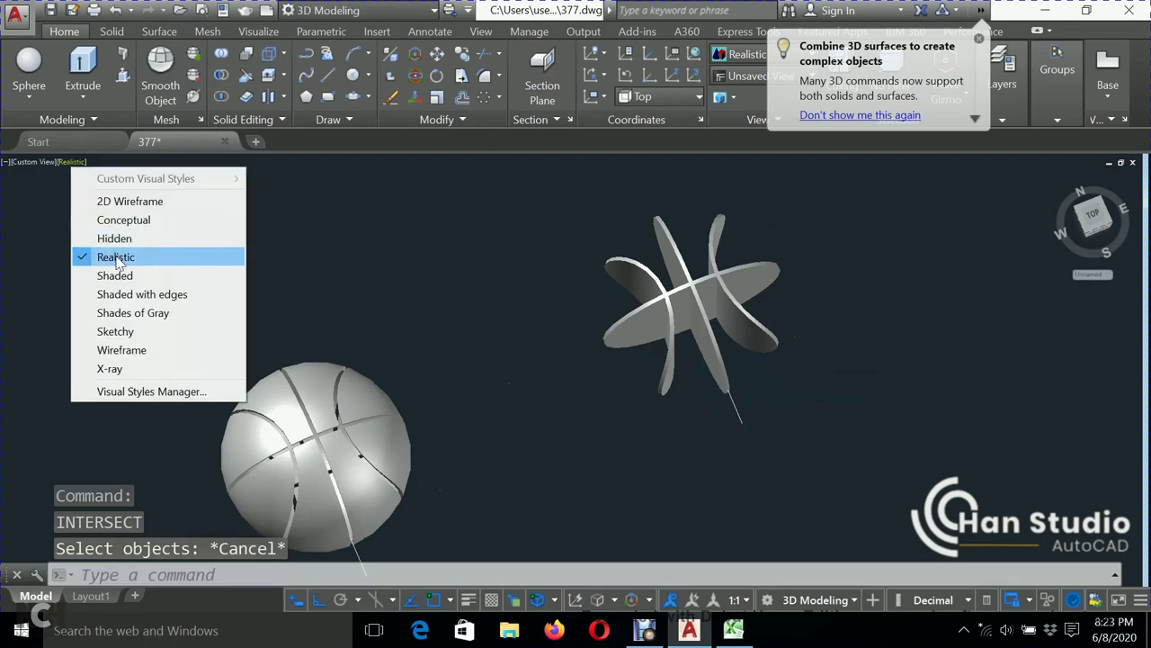
# - Switch to 2D Wireframe and centre the seam blades in view
pyautogui.click(125, 200)
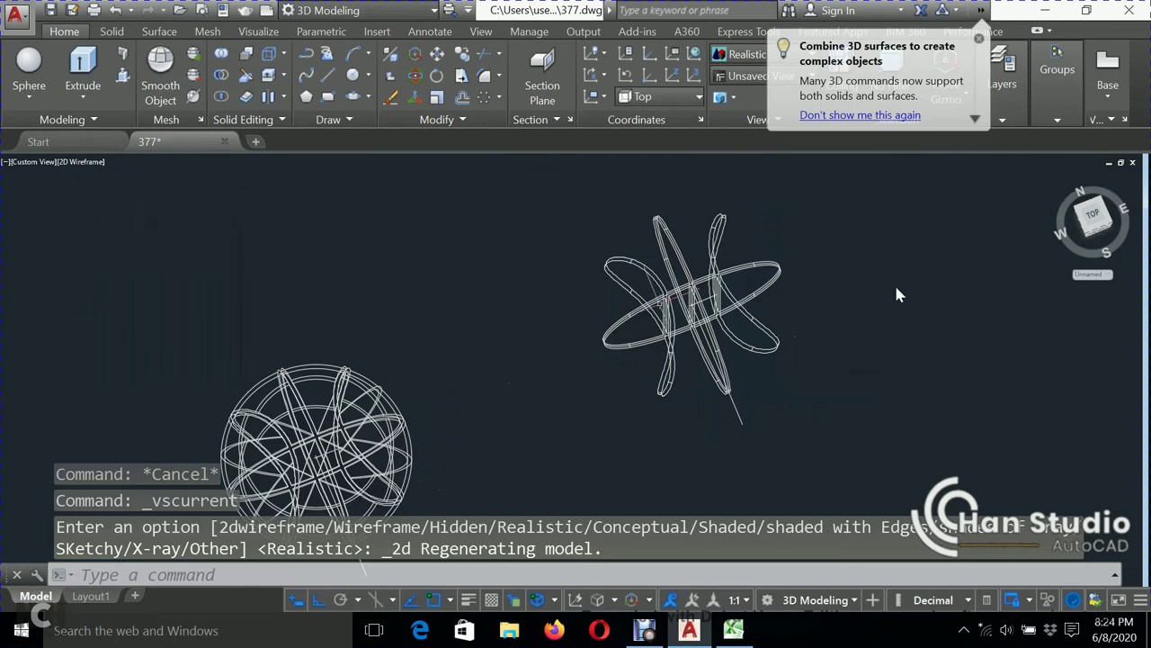
pyautogui.scroll(5, 896, 295)
pyautogui.moveTo(549, 318)
pyautogui.mouseDown(button='middle')
pyautogui.moveTo(873, 382)
pyautogui.moveTo(863, 370)
pyautogui.mouseUp(button='middle')
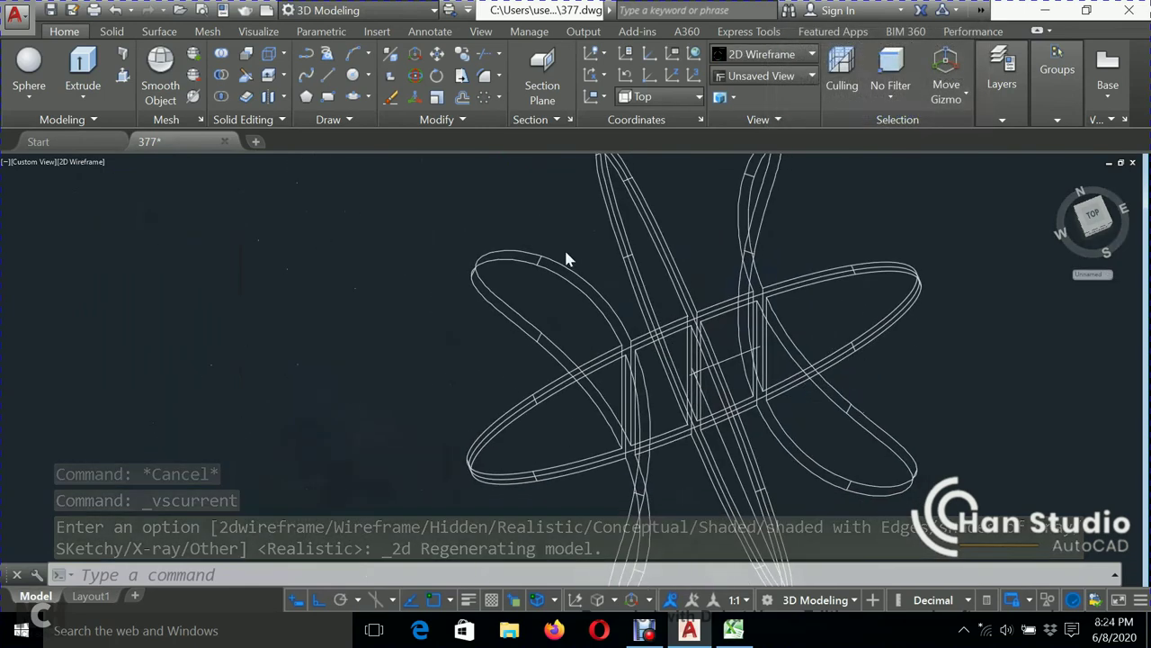
# - Create a sphere of radius 115 centred among the seam blades
pyautogui.click(40, 67)
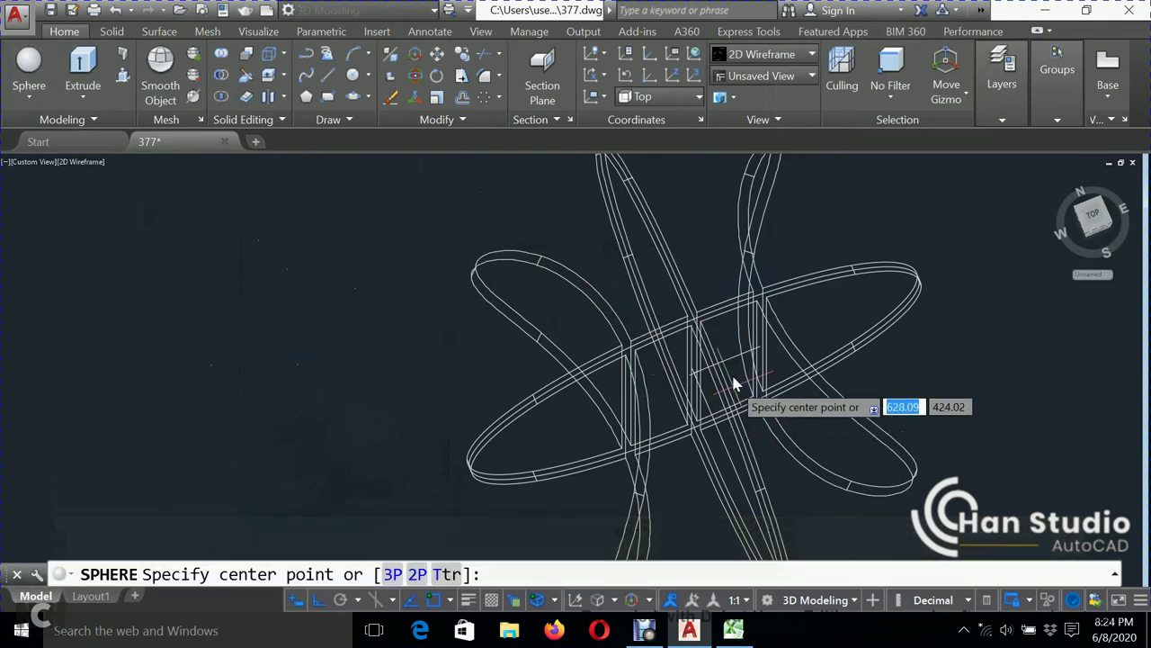
pyautogui.scroll(2, 733, 385)
pyautogui.scroll(3, 702, 378)
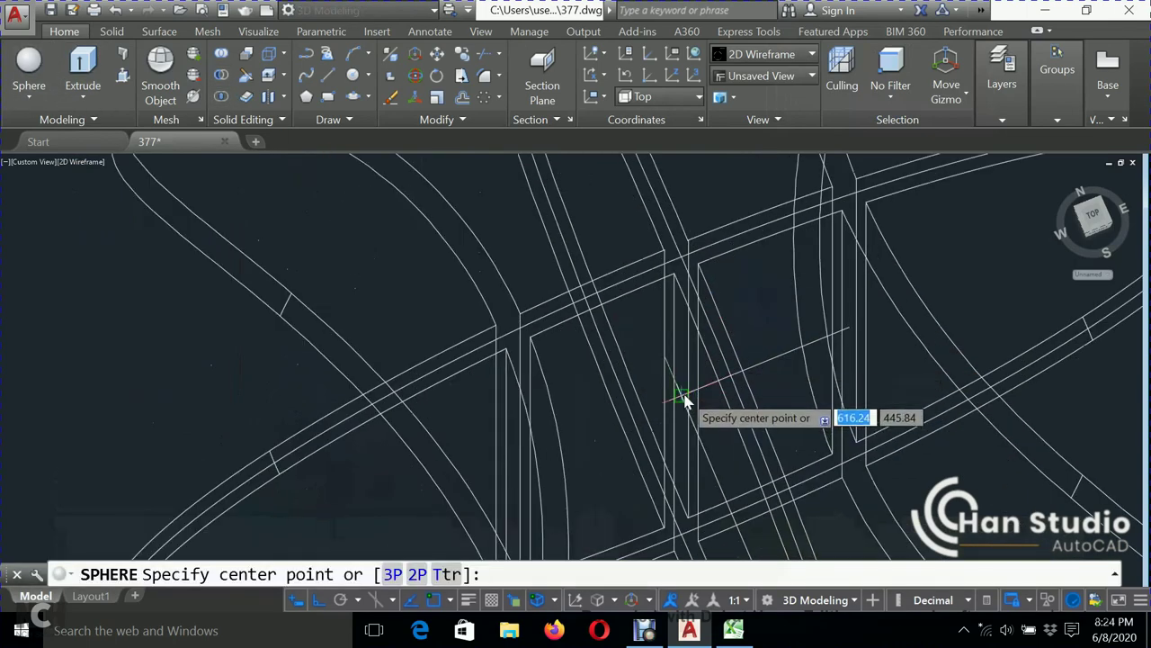
pyautogui.click(683, 401)
pyautogui.scroll(-2, 810, 333)
pyautogui.scroll(-3, 823, 337)
pyautogui.scroll(-2, 900, 337)
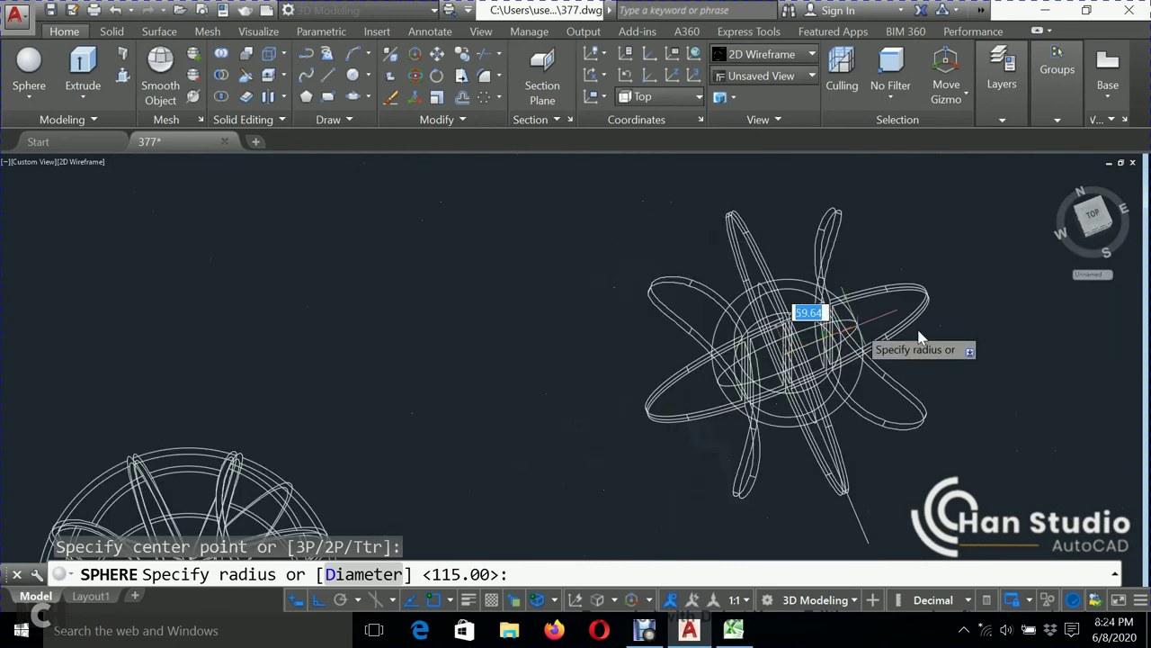
pyautogui.press('F8')
pyautogui.write('115')
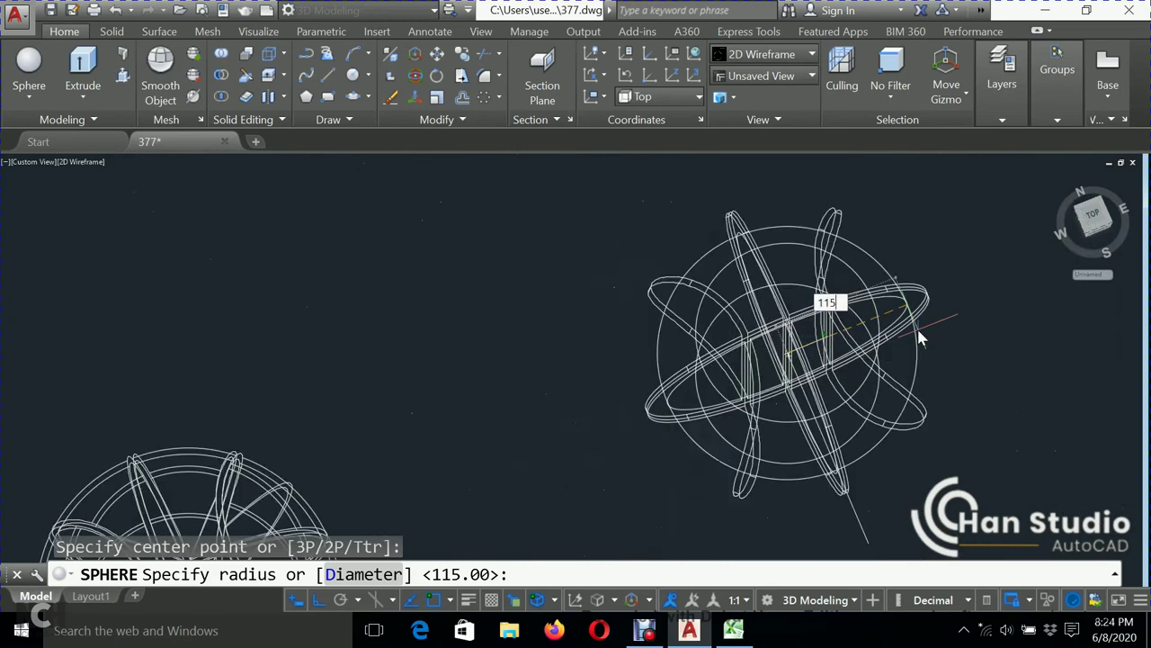
pyautogui.press('Return')
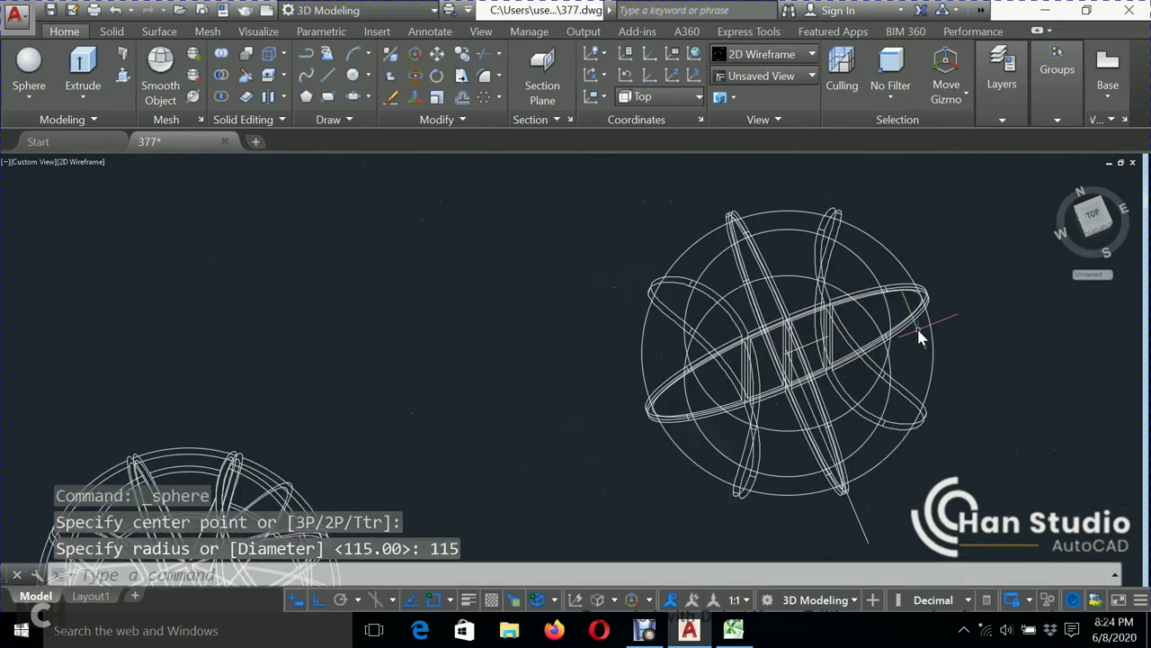
pyautogui.press('Escape')
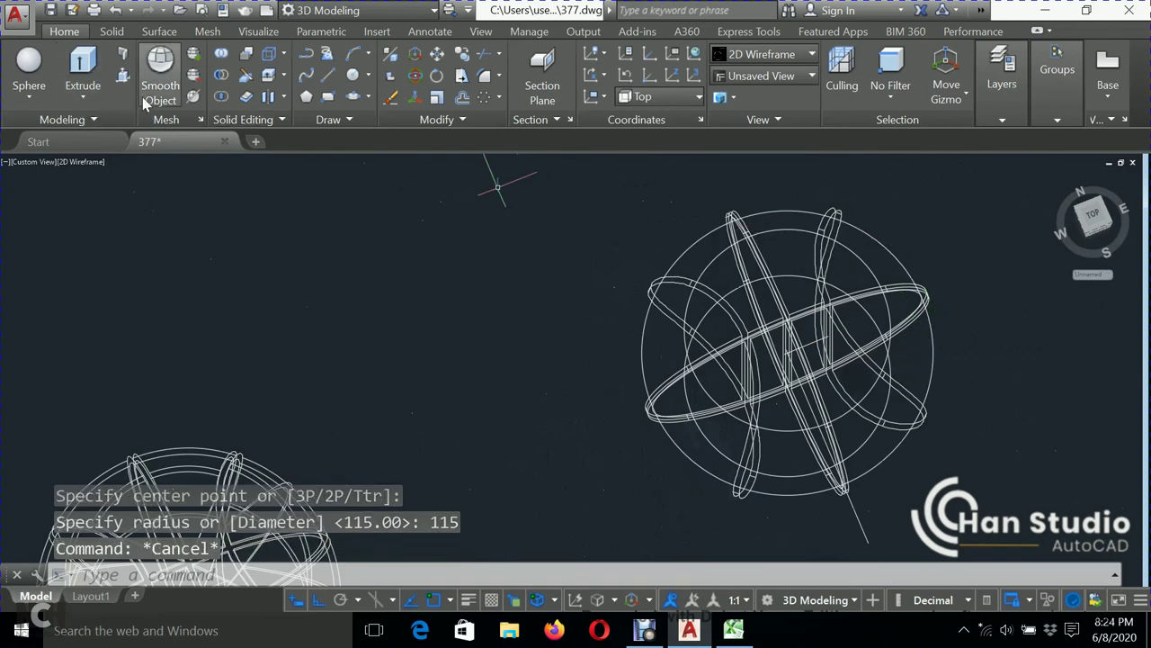
pyautogui.click(88, 177)
pyautogui.click(87, 171)
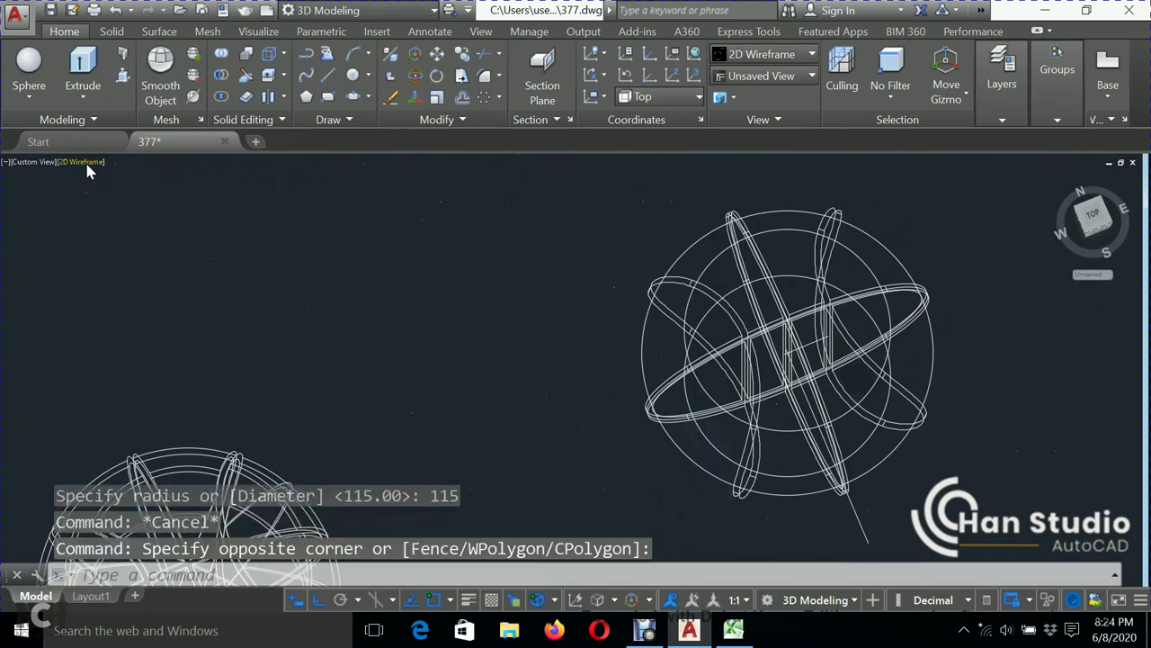
# - Return to Realistic shading and subtract the 115 sphere from the seam blades, leaving thin hoops
pyautogui.click(87, 171)
pyautogui.click(117, 235)
pyautogui.write('su')
pyautogui.press('Return')
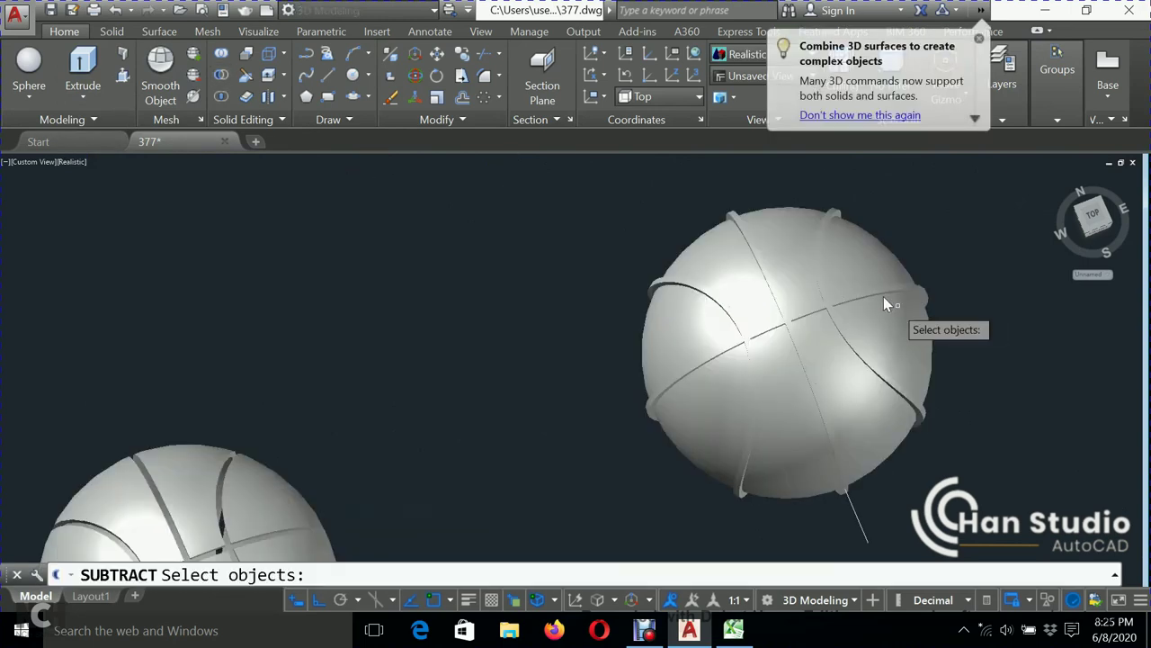
pyautogui.click(884, 297)
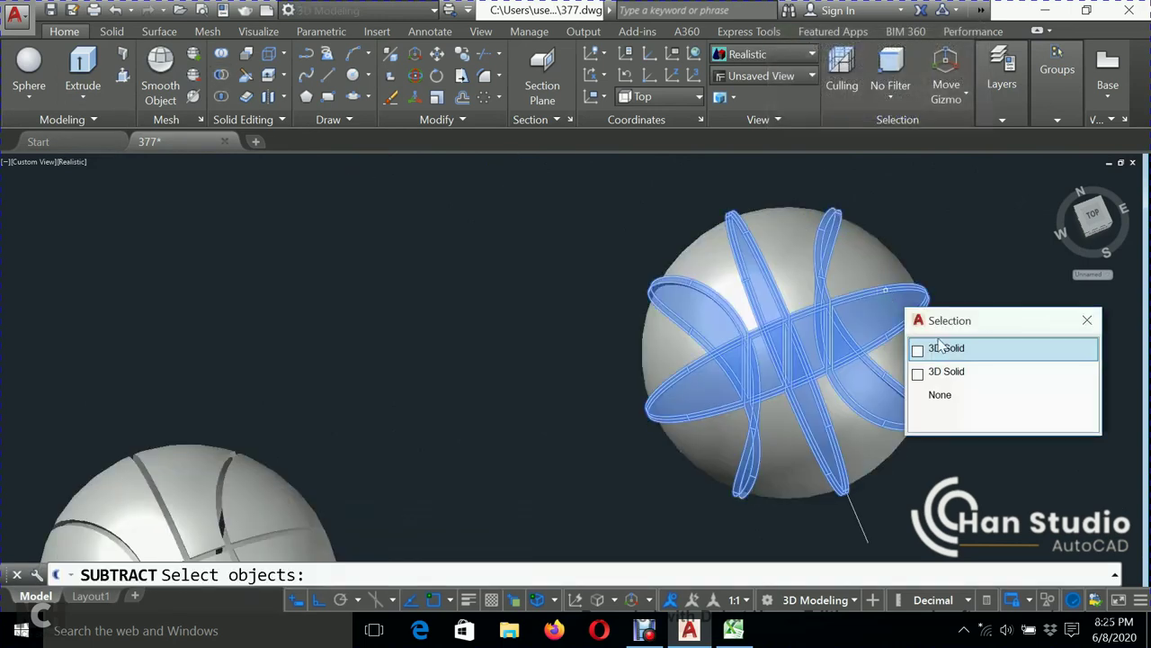
pyautogui.click(964, 354)
pyautogui.press('Return')
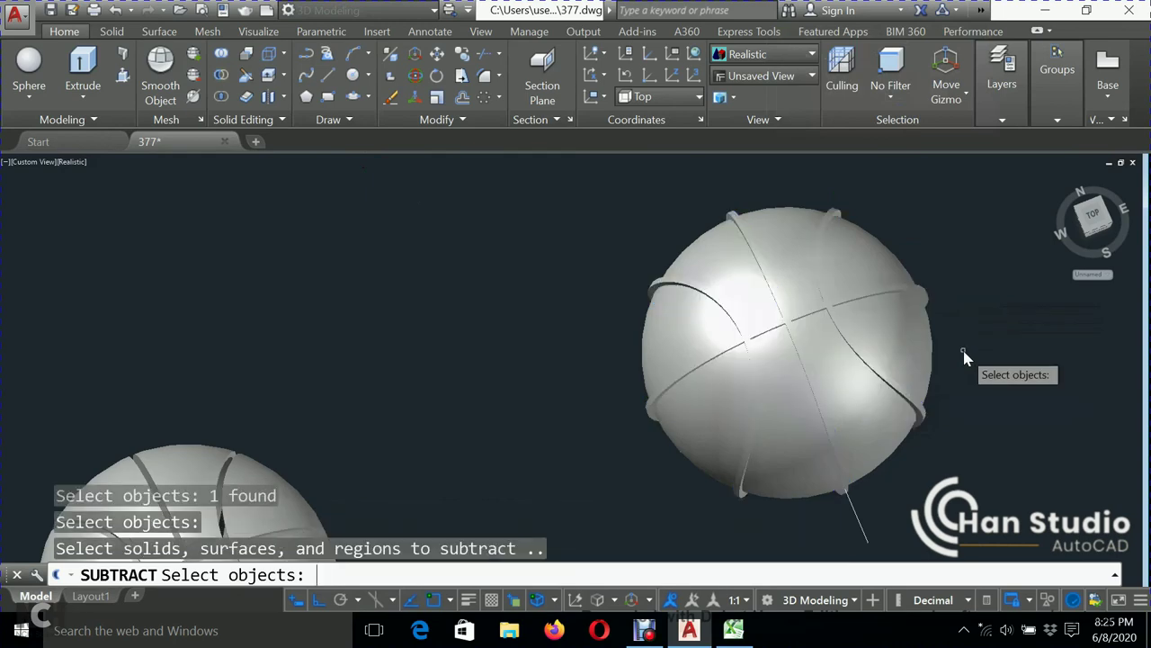
pyautogui.click(881, 254)
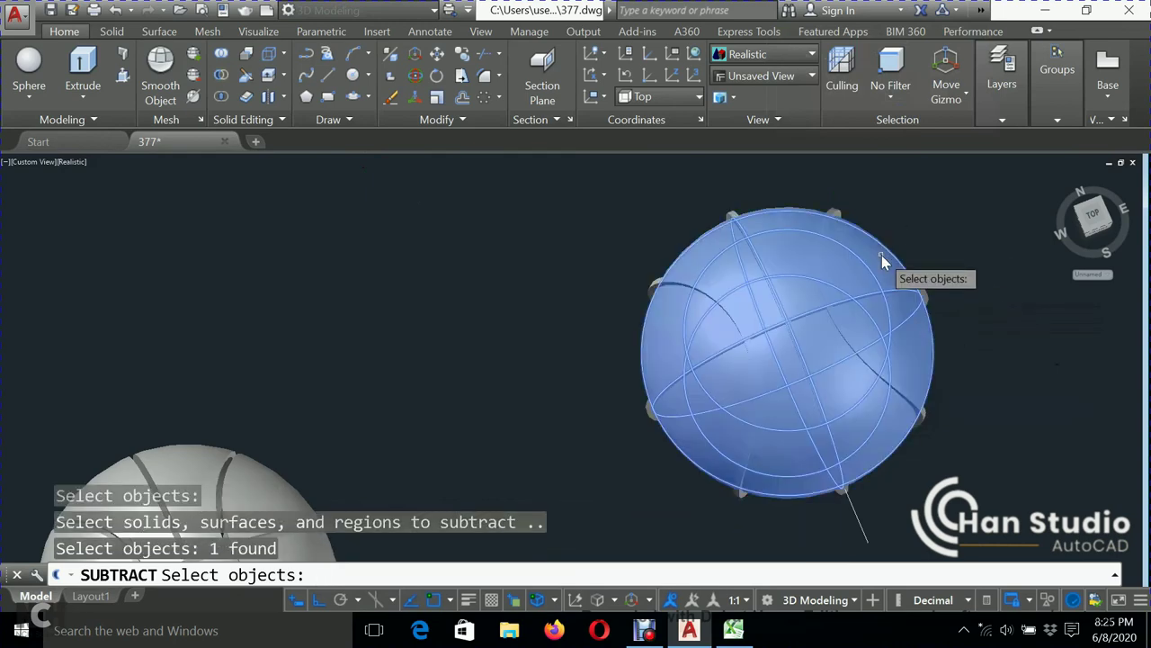
pyautogui.press('Return')
pyautogui.press('Return')
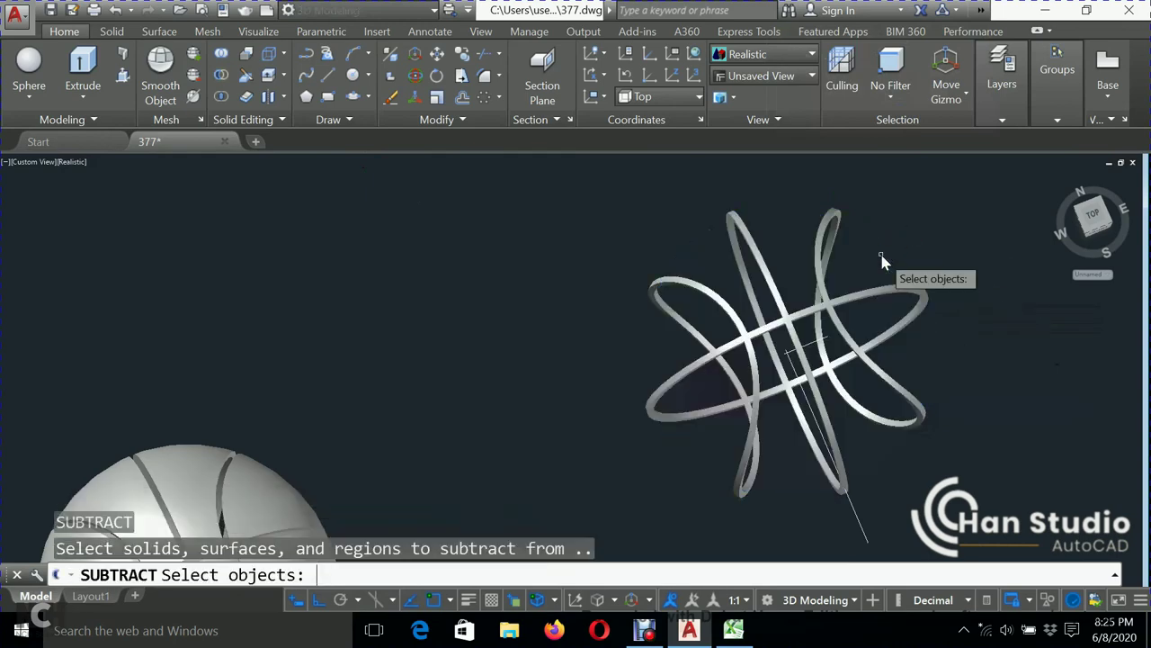
# - Zoom out and pan to show both the grooved ball and the seam rings
pyautogui.scroll(-3, 882, 252)
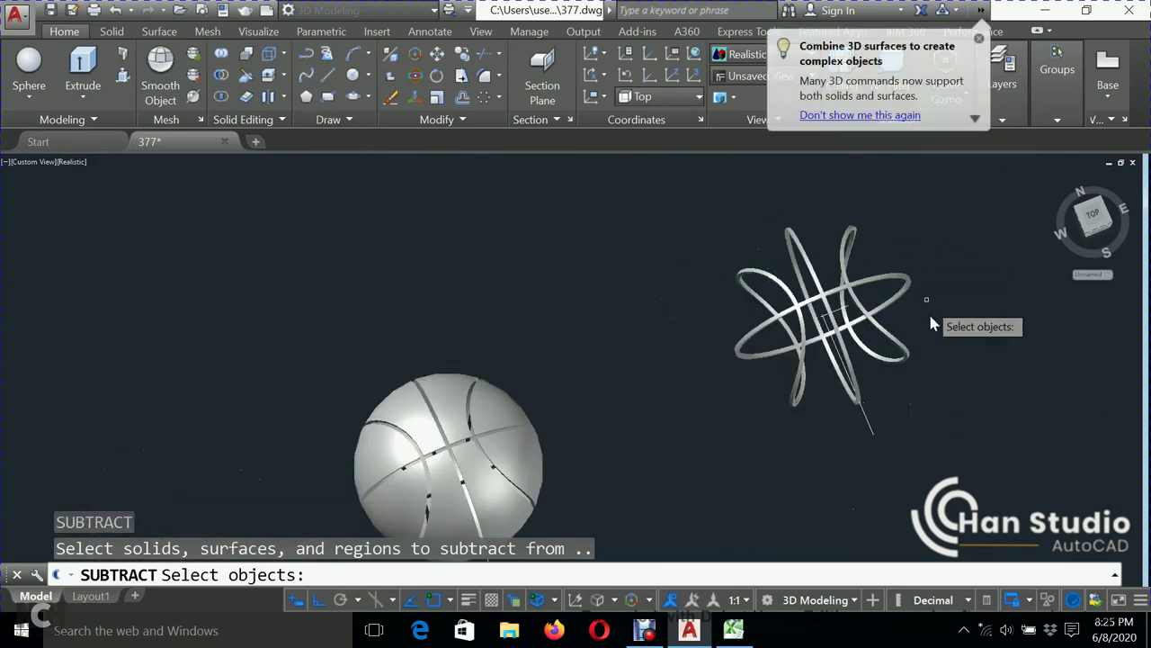
pyautogui.moveTo(921, 315); pyautogui.dragTo(921, 304, button='middle')
pyautogui.press('Escape')
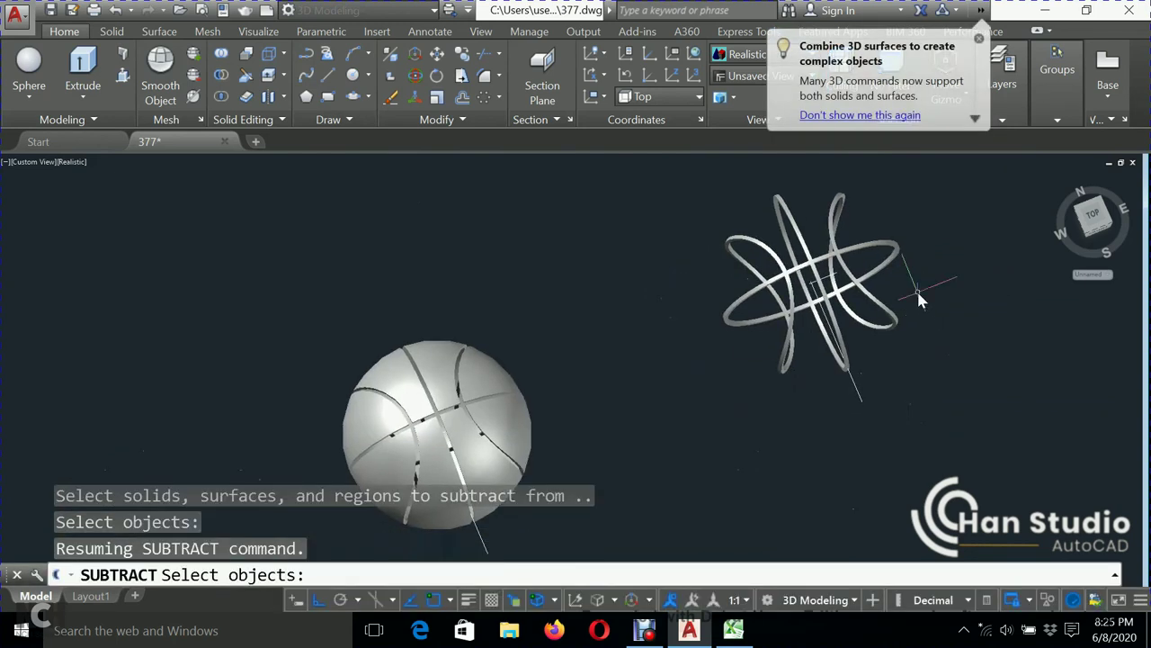
pyautogui.press('Escape')
pyautogui.write('O')
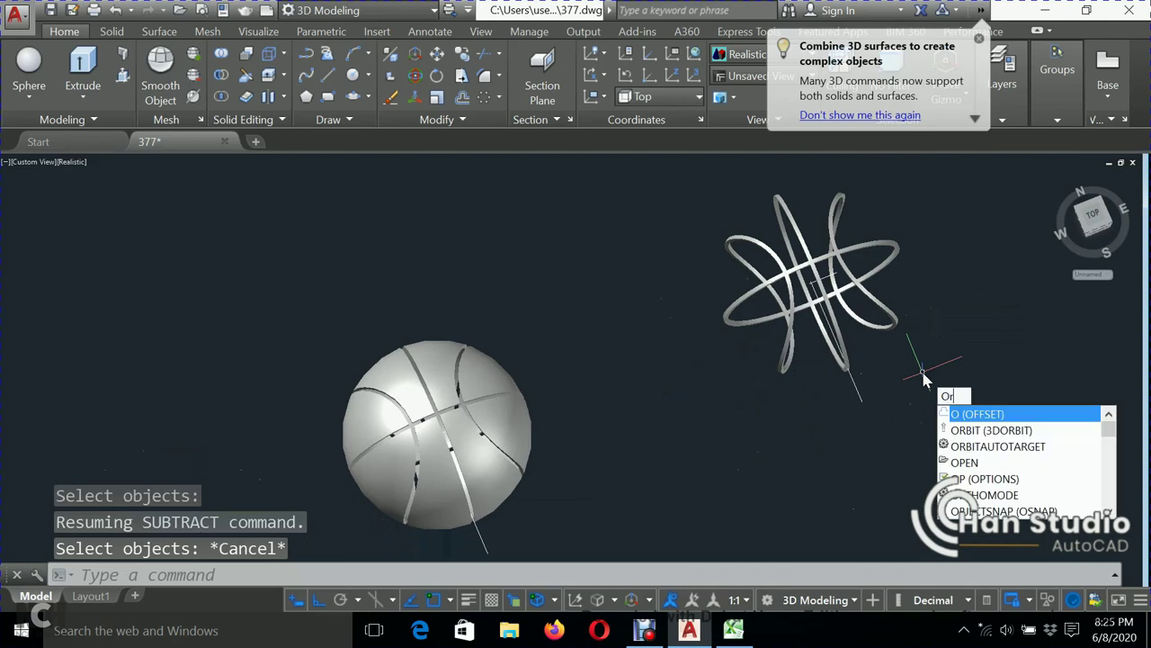
pyautogui.press('Return')
# - Move the five seam rings from their line endpoint into the grooved sphere
pyautogui.moveTo(921, 367)
pyautogui.mouseDown()
pyautogui.moveTo(929, 380)
pyautogui.moveTo(889, 381)
pyautogui.moveTo(899, 380)
pyautogui.mouseUp()
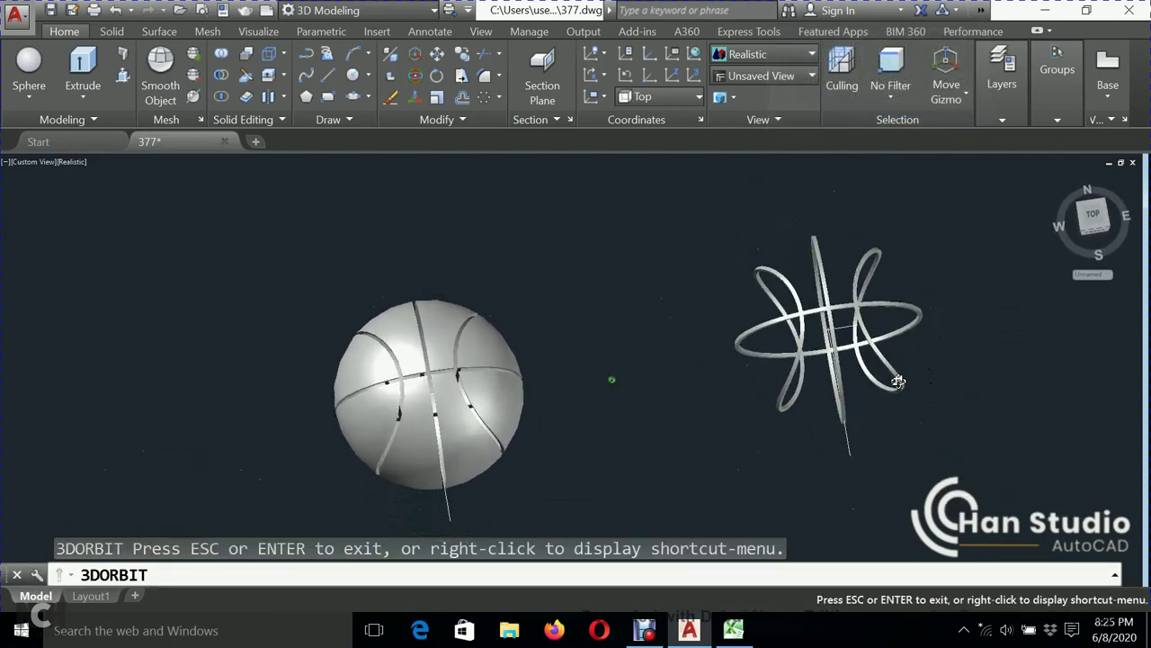
pyautogui.press('Escape')
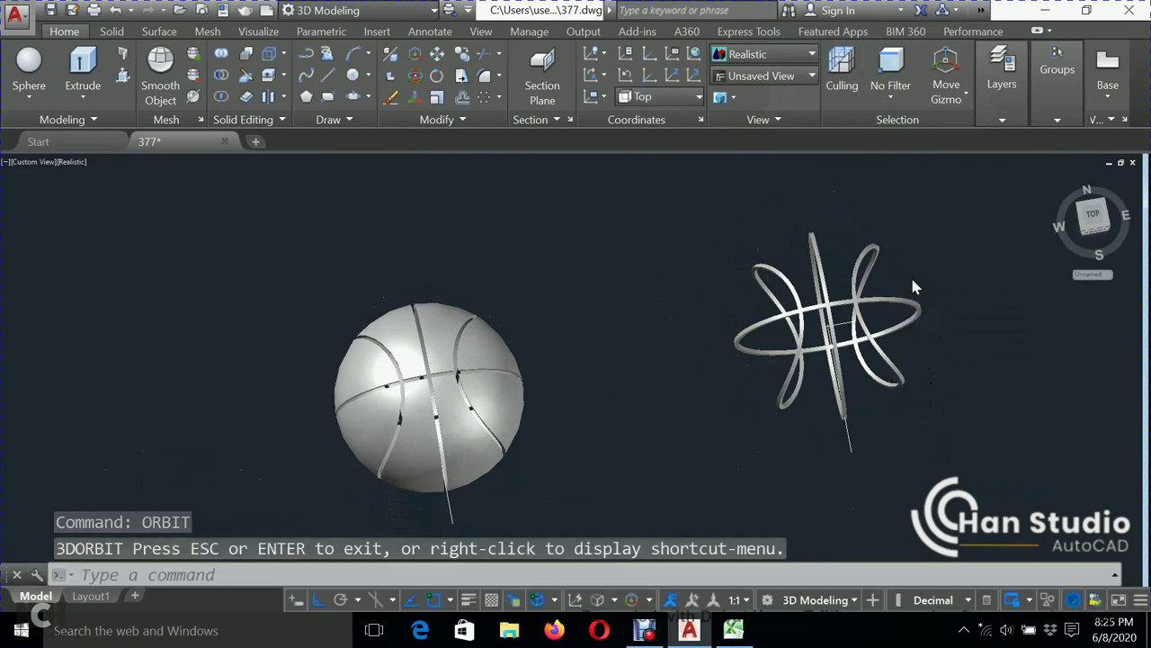
pyautogui.click(917, 194)
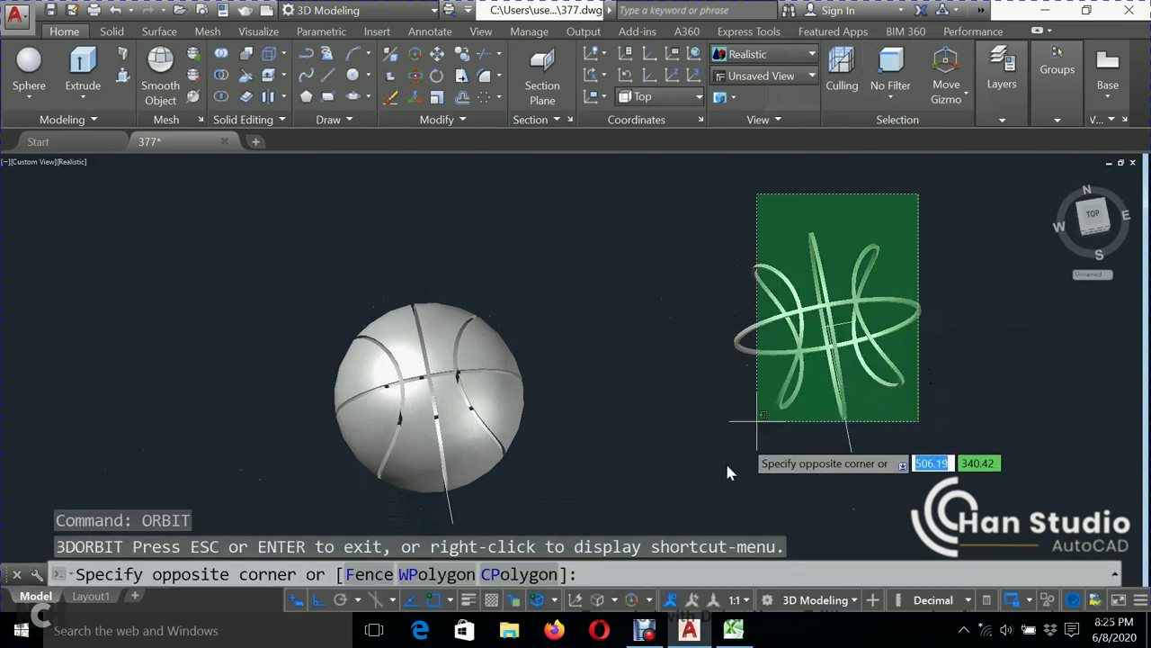
pyautogui.click(715, 484)
pyautogui.write('M')
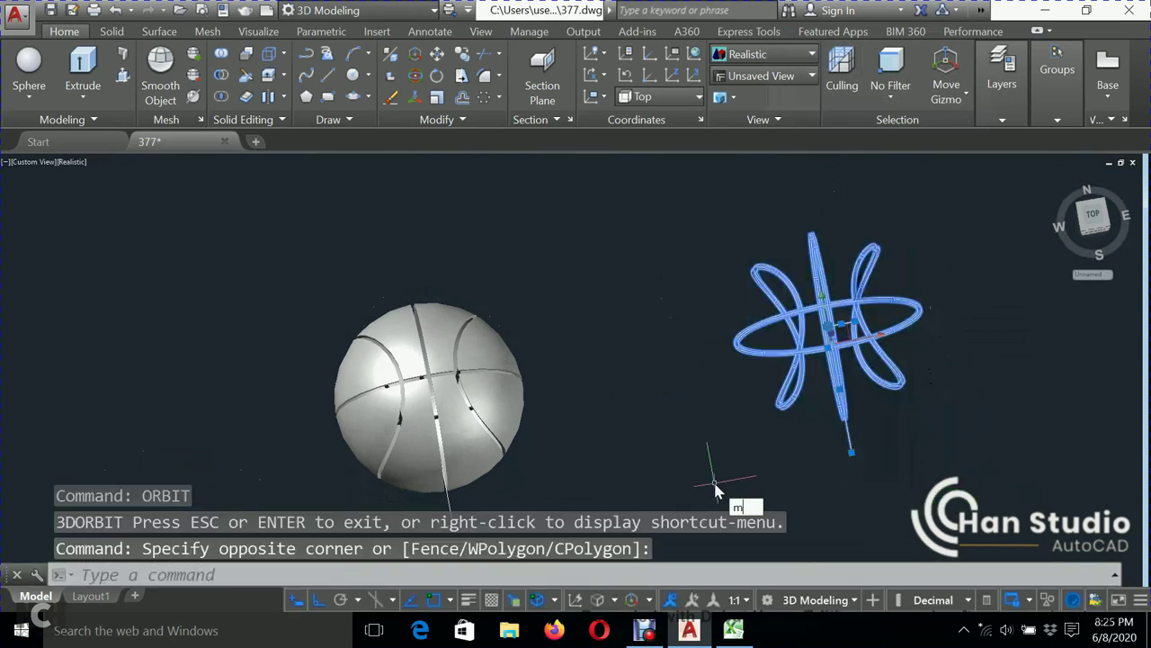
pyautogui.press('Return')
pyautogui.click(852, 456)
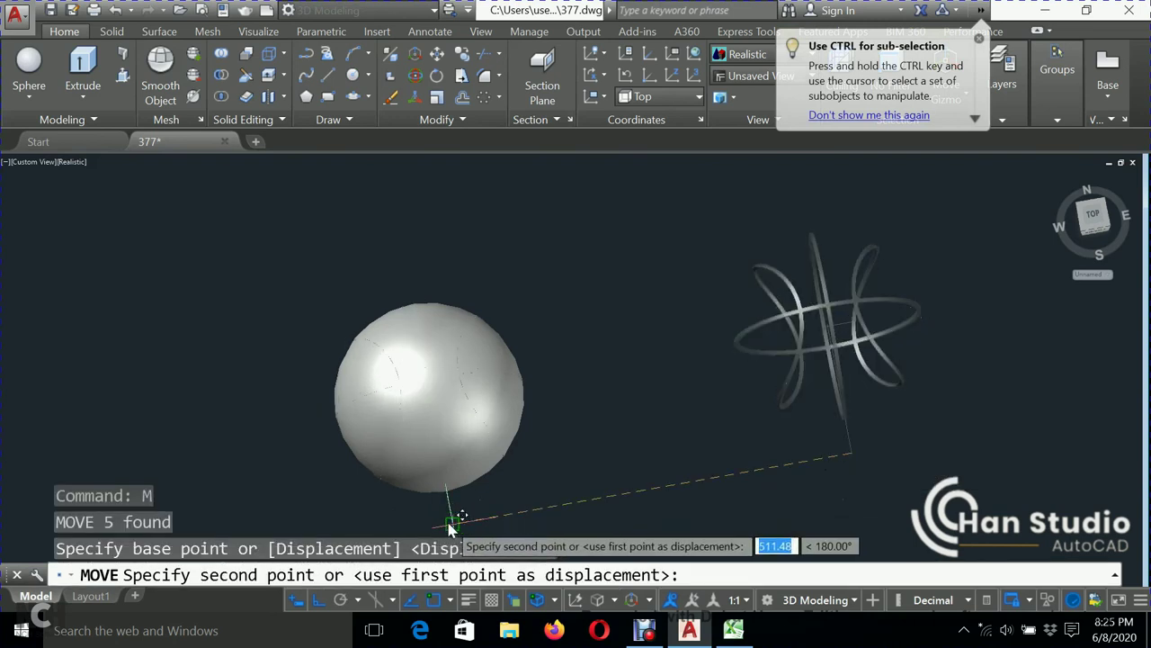
pyautogui.click(447, 521)
pyautogui.moveTo(660, 411); pyautogui.dragTo(853, 334, button='middle')
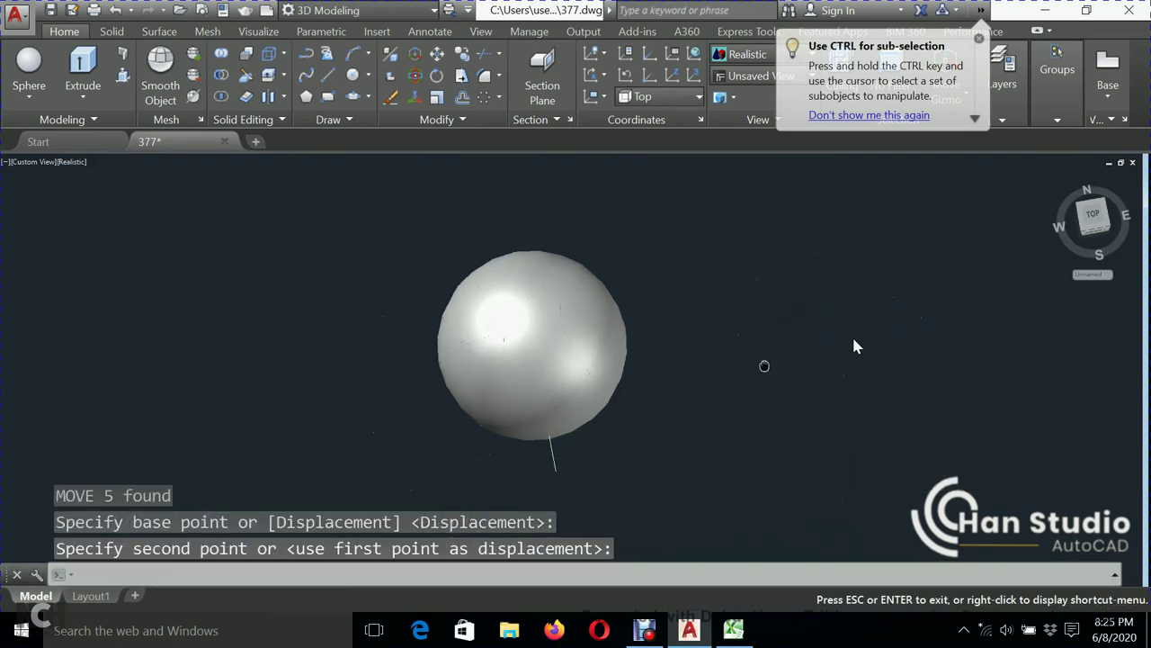
pyautogui.press('Escape')
# - Apply the red material to the sphere and Coarse Textured - Black to the seam rings
pyautogui.write('m')
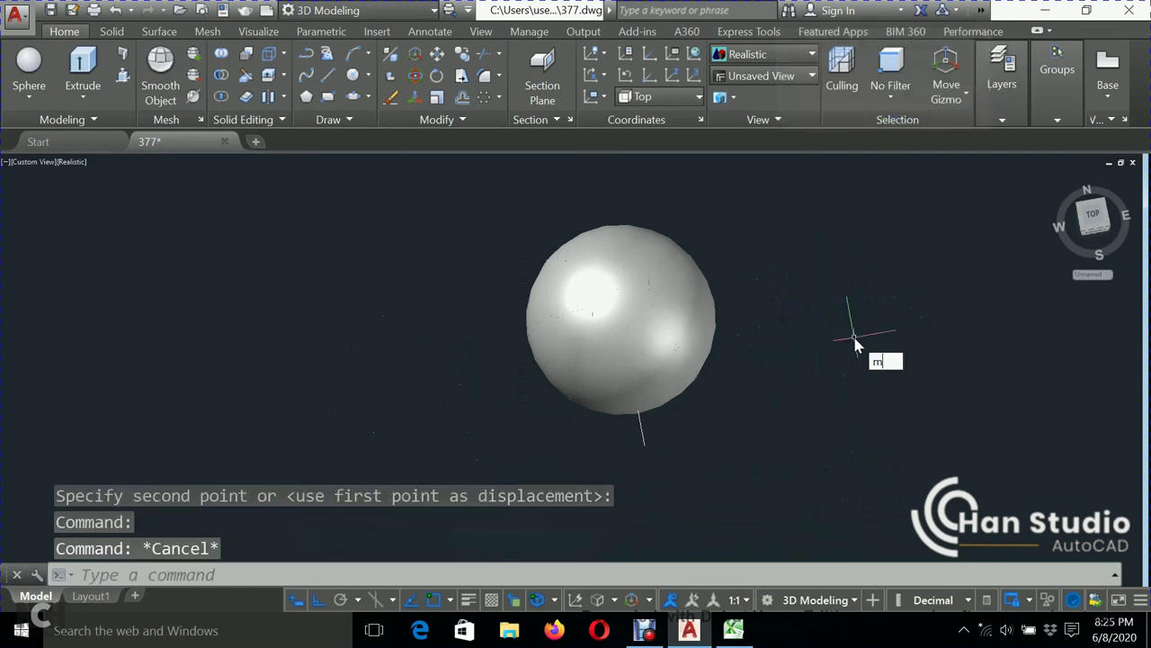
pyautogui.write('t')
pyautogui.press('Return')
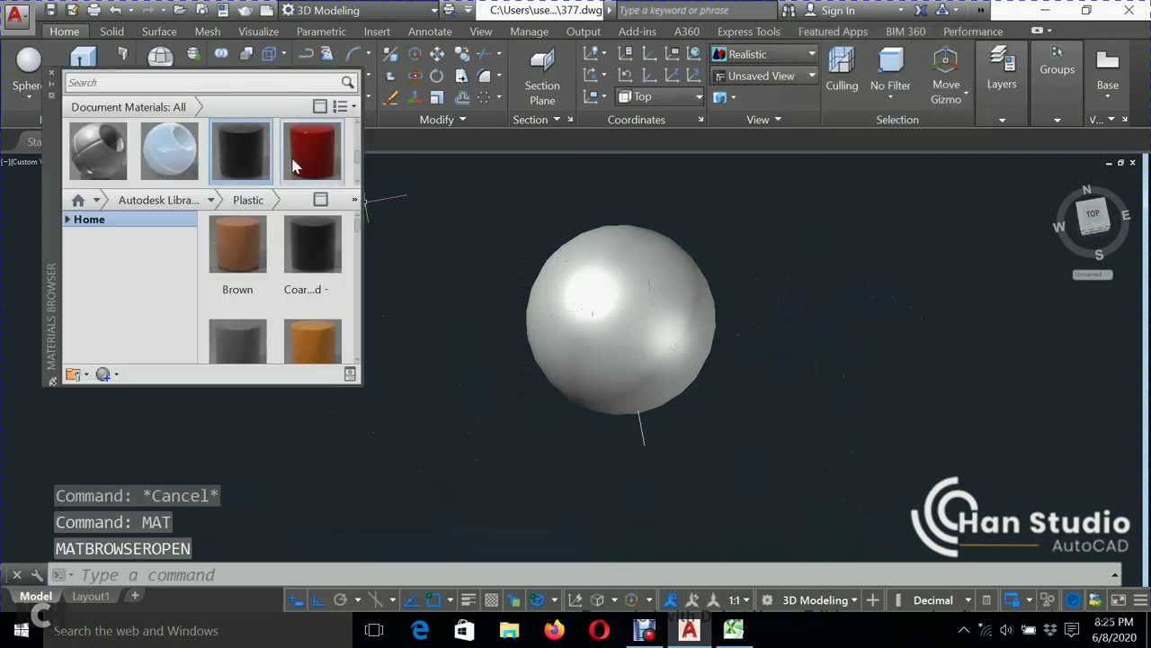
pyautogui.moveTo(312, 151); pyautogui.dragTo(544, 354)
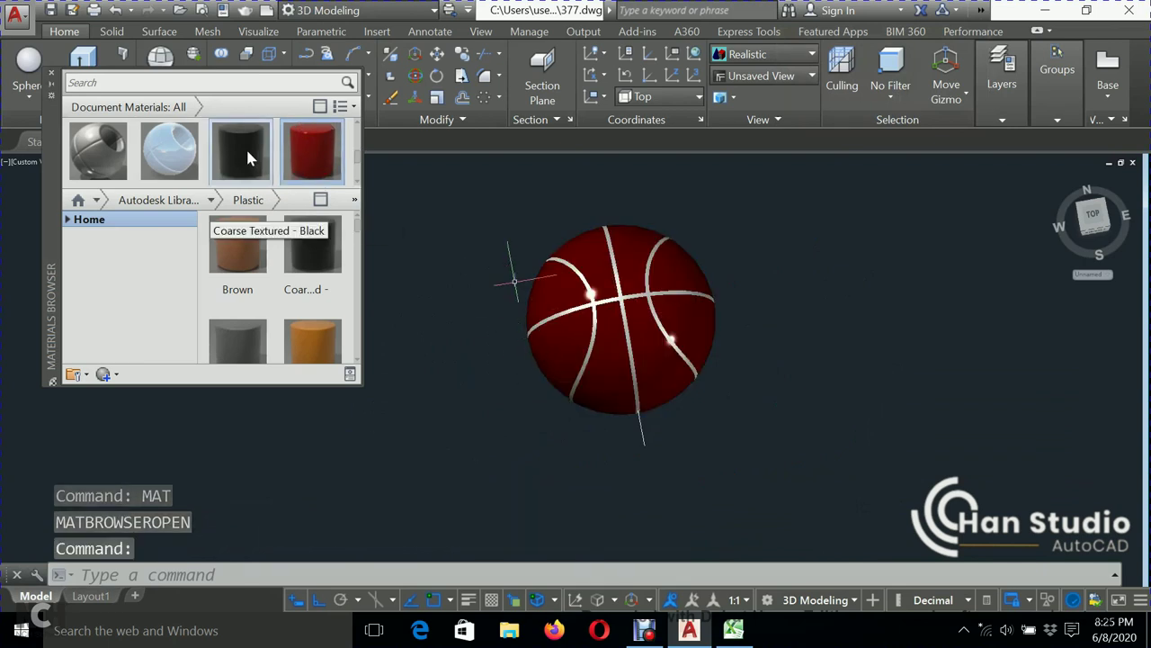
pyautogui.moveTo(245, 148)
pyautogui.mouseDown()
pyautogui.moveTo(540, 297)
pyautogui.moveTo(599, 313)
pyautogui.moveTo(765, 245)
pyautogui.mouseUp()
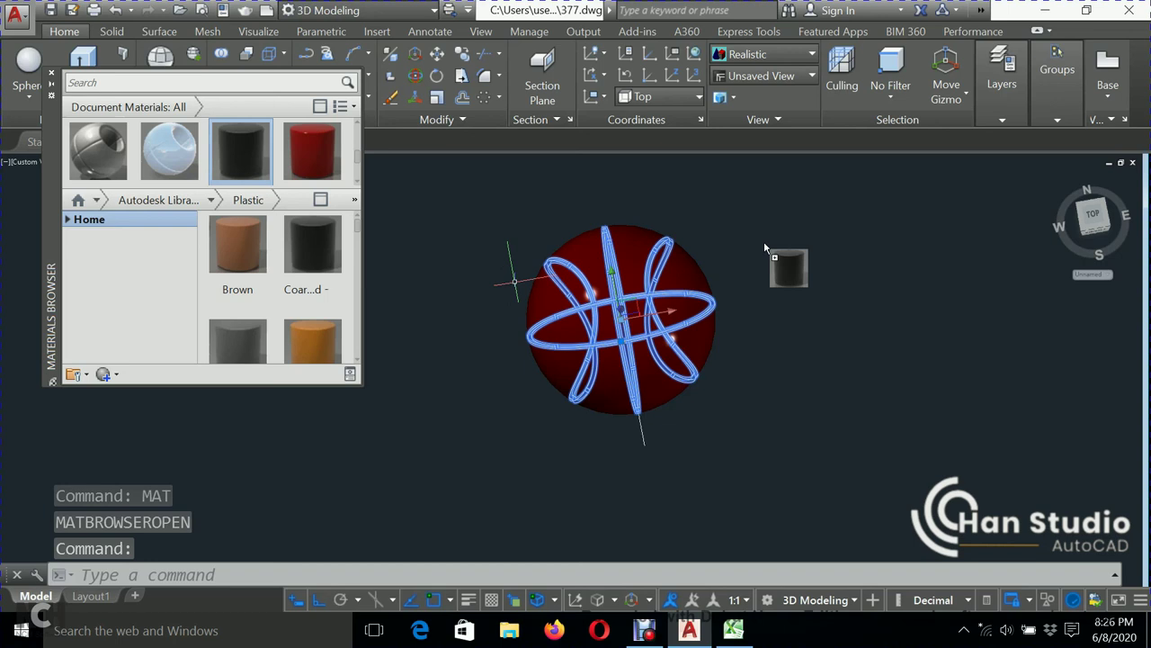
pyautogui.press('Escape')
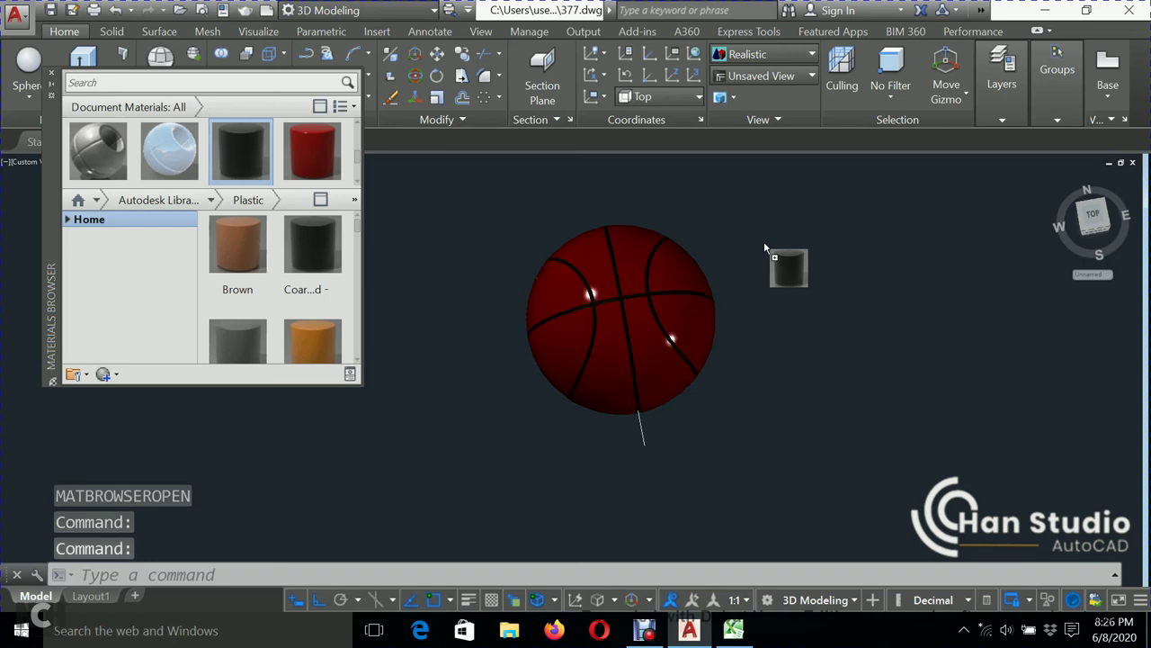
pyautogui.moveTo(764, 241); pyautogui.dragTo(764, 241)
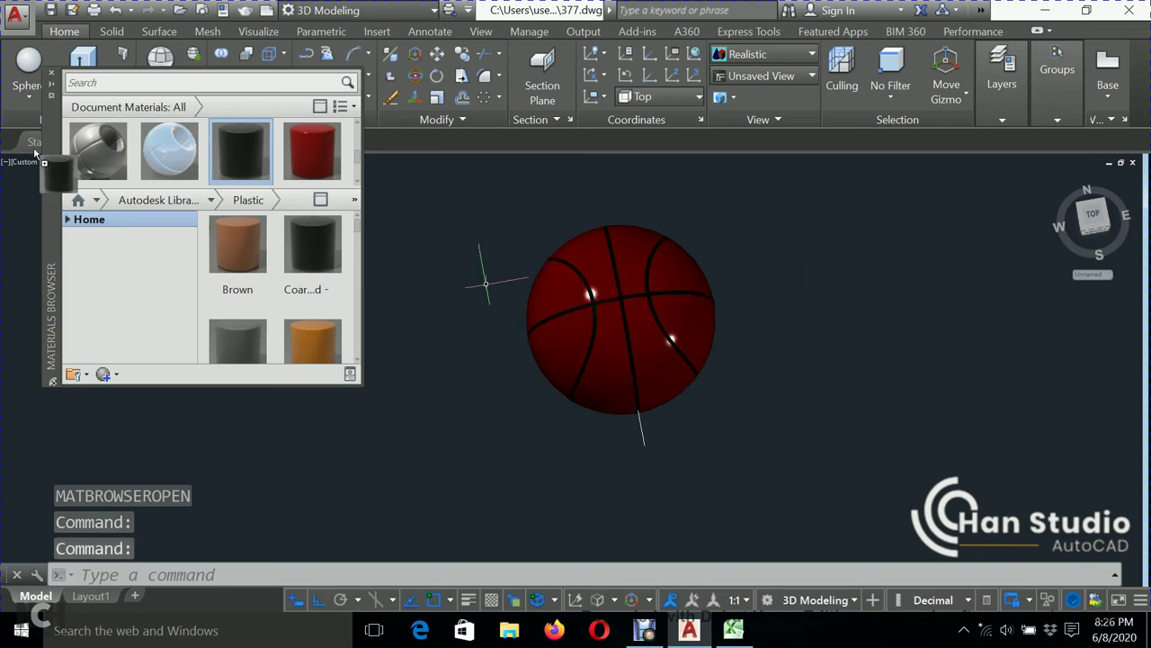
pyautogui.click(52, 72)
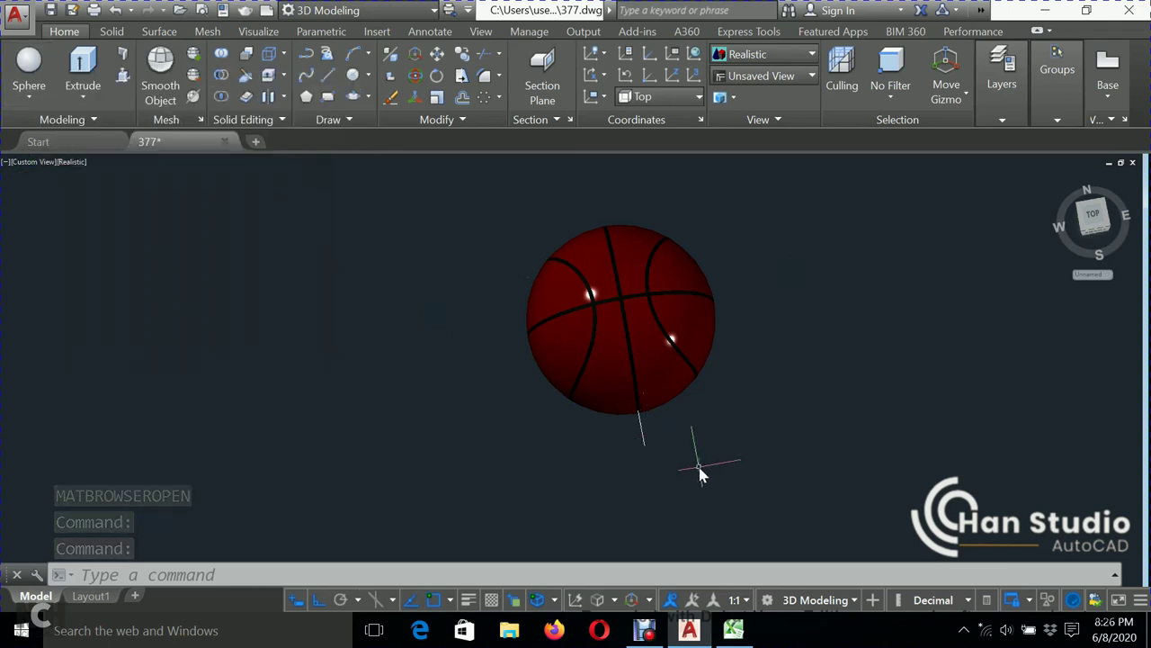
# - Erase the stray line below the basketball
pyautogui.click(700, 469)
pyautogui.click(606, 434)
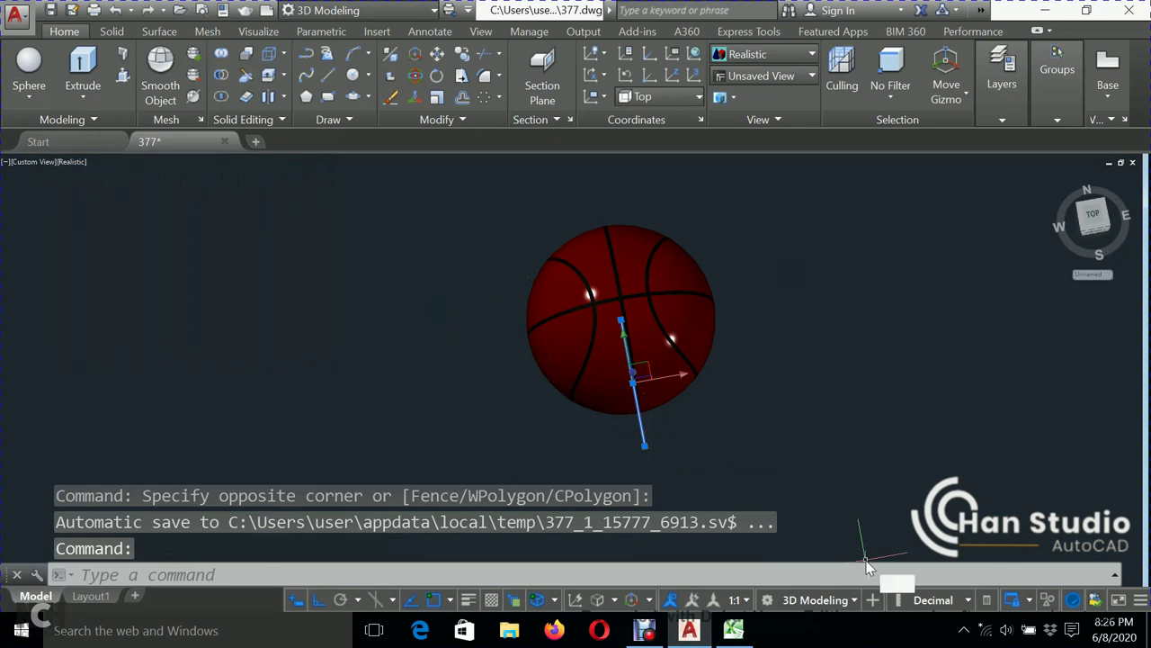
pyautogui.write('E')
pyautogui.press('Return')
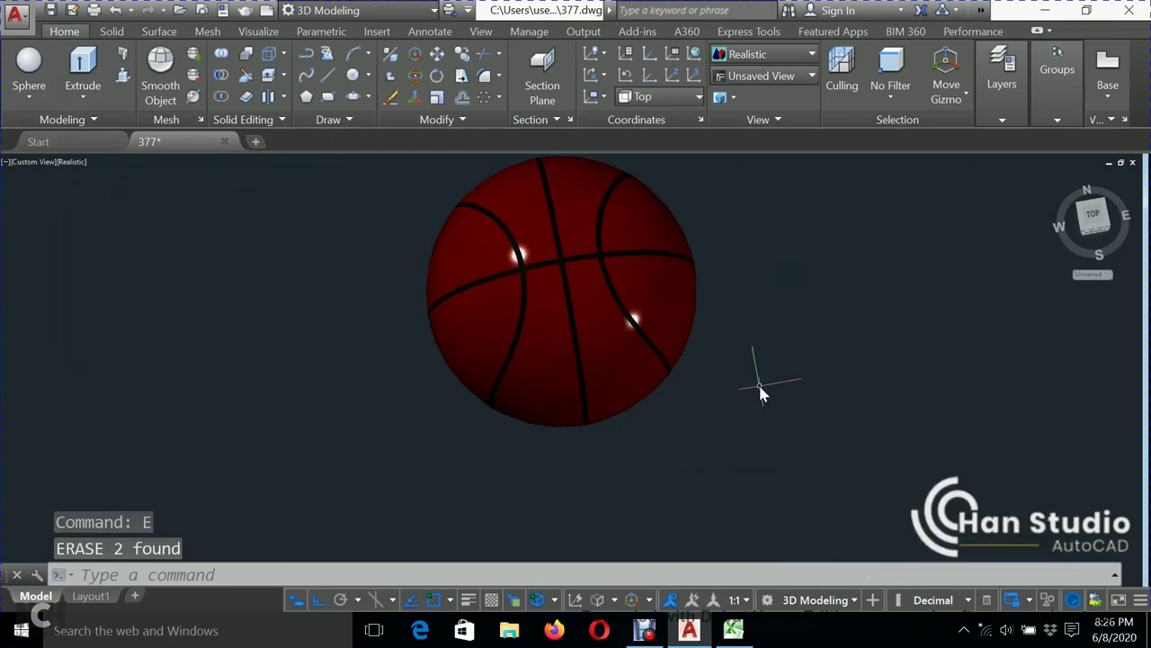
# - Zoom in and orbit the finished basketball through several angles
pyautogui.keyDown('shift'); pyautogui.moveTo(760, 394); pyautogui.dragTo(760, 468, button='middle'); pyautogui.keyUp('shift')
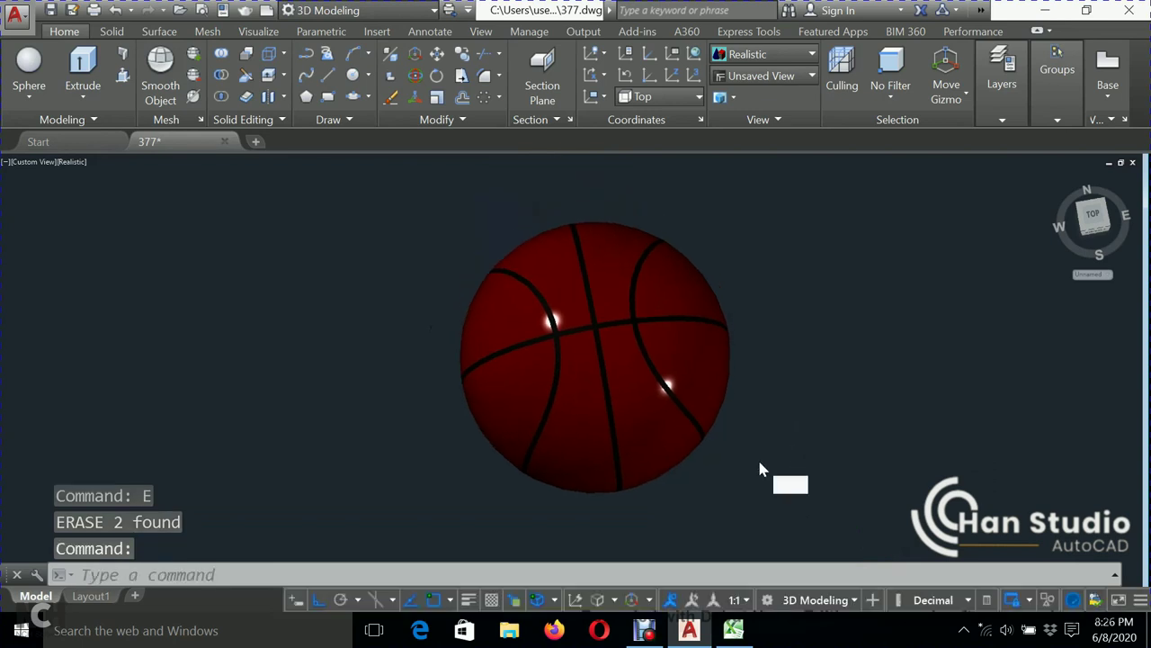
pyautogui.write('OR')
pyautogui.press('BackSpace')
pyautogui.press('BackSpace')
pyautogui.moveTo(759, 463)
pyautogui.keyDown('shift'); pyautogui.mouseDown(button='middle')
pyautogui.moveTo(800, 364)
pyautogui.moveTo(722, 354)
pyautogui.moveTo(609, 419)
pyautogui.moveTo(617, 504)
pyautogui.moveTo(713, 341)
pyautogui.mouseUp(button='middle'); pyautogui.keyUp('shift')
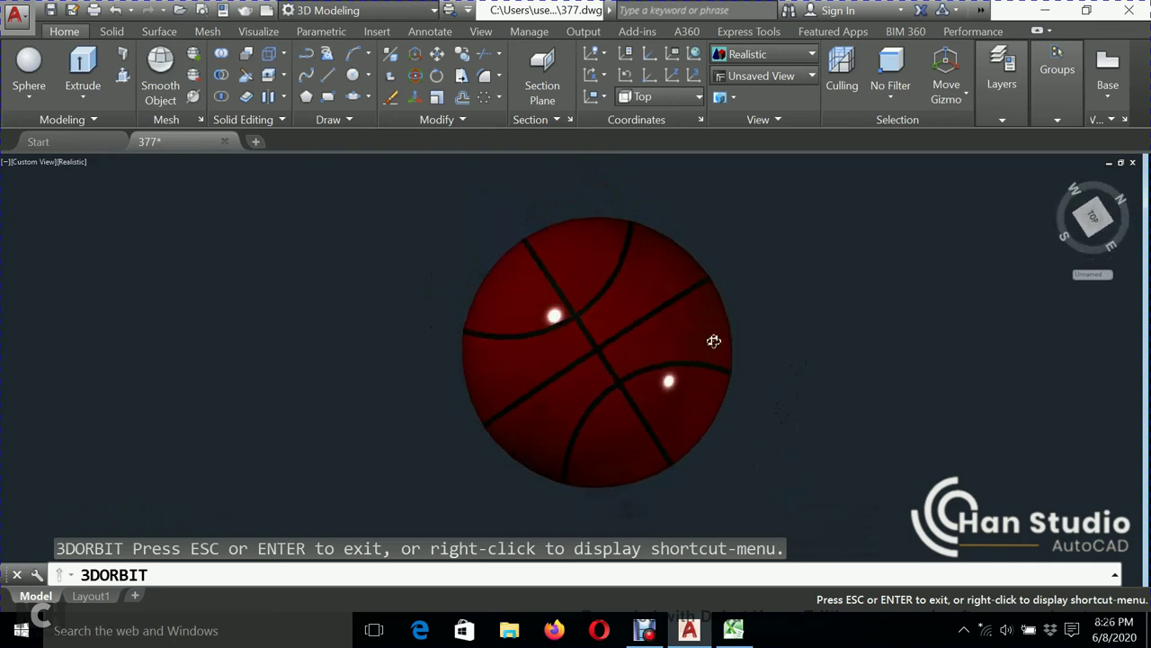
pyautogui.moveTo(736, 246)
pyautogui.keyDown('shift'); pyautogui.mouseDown(button='middle')
pyautogui.moveTo(728, 367)
pyautogui.moveTo(707, 228)
pyautogui.mouseUp(button='middle'); pyautogui.keyUp('shift')
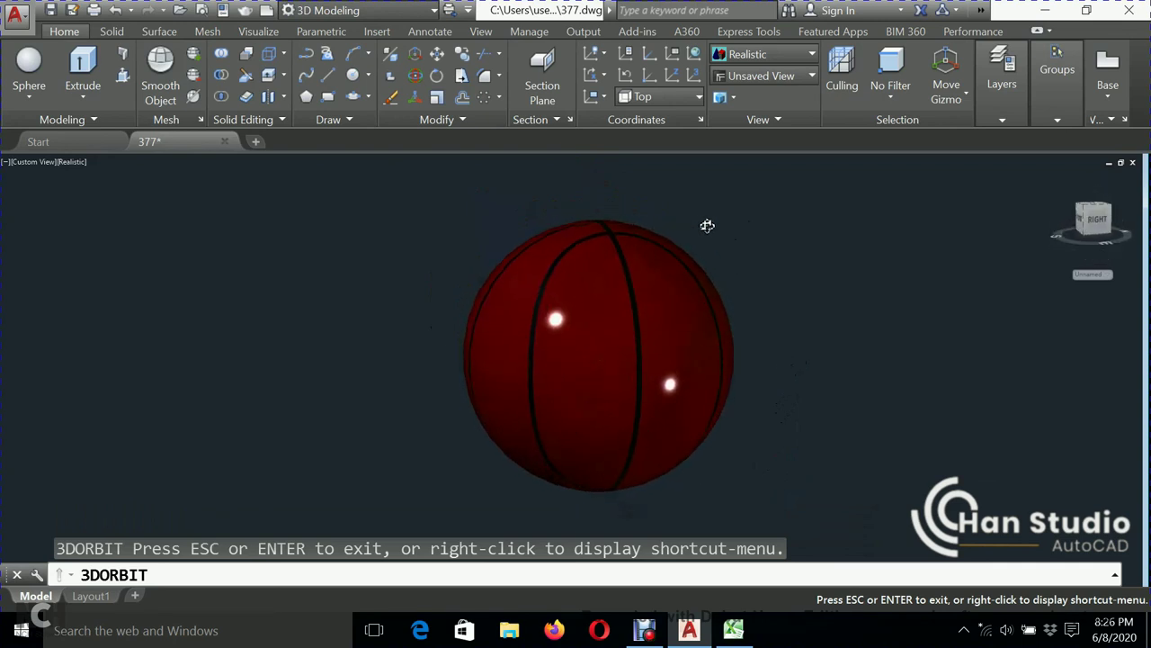
pyautogui.keyDown('shift'); pyautogui.moveTo(757, 449); pyautogui.dragTo(822, 311, button='middle'); pyautogui.keyUp('shift')
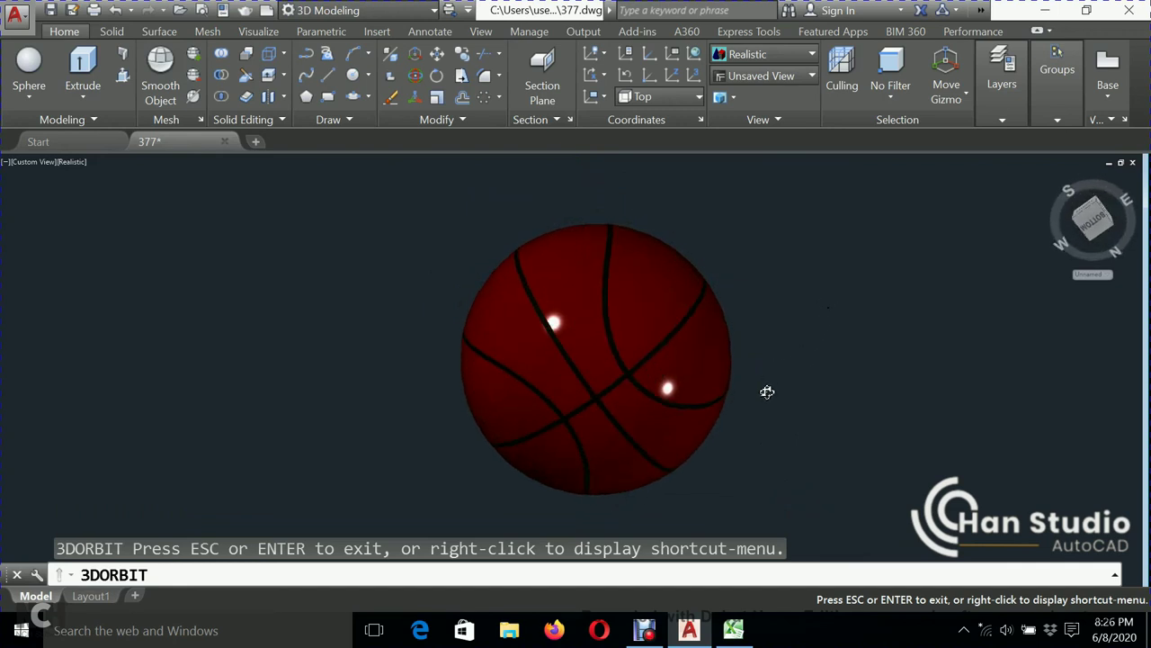
pyautogui.keyDown('shift'); pyautogui.moveTo(766, 391); pyautogui.dragTo(800, 375, button='middle'); pyautogui.keyUp('shift')
pyautogui.moveTo(800, 375)
pyautogui.mouseDown()
pyautogui.moveTo(896, 383)
pyautogui.moveTo(881, 486)
pyautogui.moveTo(899, 304)
pyautogui.mouseUp()
pyautogui.moveTo(778, 429)
pyautogui.mouseDown()
pyautogui.moveTo(815, 342)
pyautogui.moveTo(797, 359)
pyautogui.moveTo(809, 405)
pyautogui.moveTo(893, 490)
pyautogui.moveTo(722, 351)
pyautogui.moveTo(745, 347)
pyautogui.moveTo(807, 393)
pyautogui.moveTo(896, 375)
pyautogui.mouseUp()
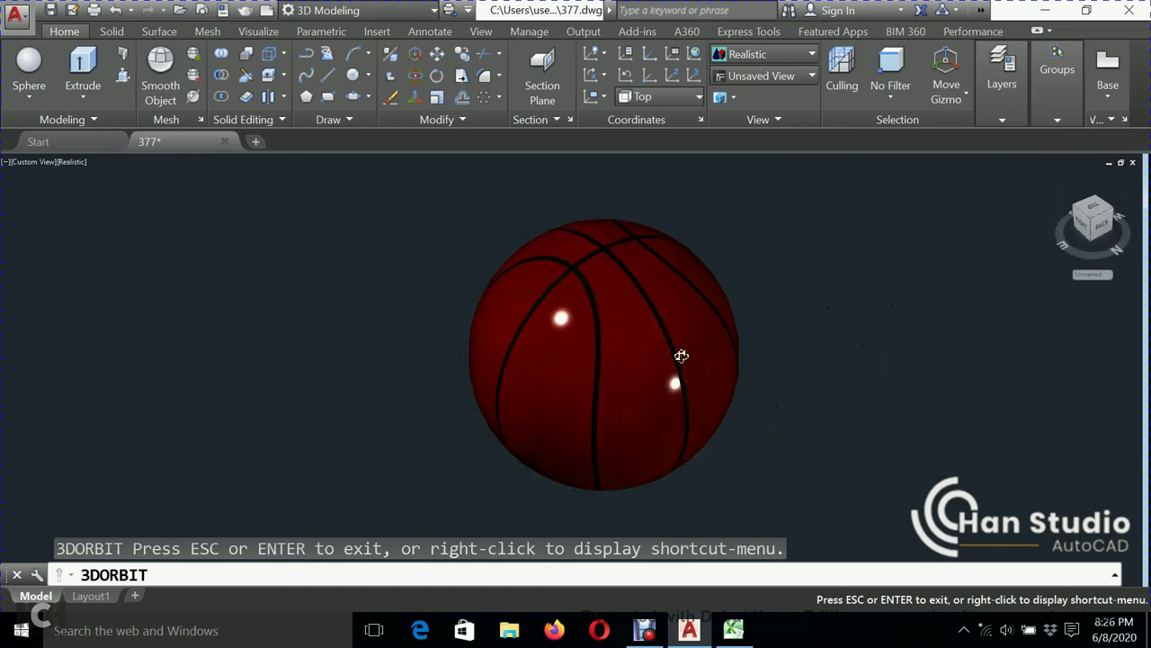
pyautogui.moveTo(682, 356); pyautogui.dragTo(762, 384)
pyautogui.moveTo(937, 397)
pyautogui.mouseDown()
pyautogui.moveTo(1004, 405)
pyautogui.moveTo(668, 452)
pyautogui.moveTo(797, 491)
pyautogui.moveTo(942, 473)
pyautogui.moveTo(953, 363)
pyautogui.moveTo(758, 366)
pyautogui.moveTo(722, 486)
pyautogui.moveTo(841, 518)
pyautogui.moveTo(895, 435)
pyautogui.moveTo(797, 393)
pyautogui.moveTo(699, 378)
pyautogui.mouseUp()
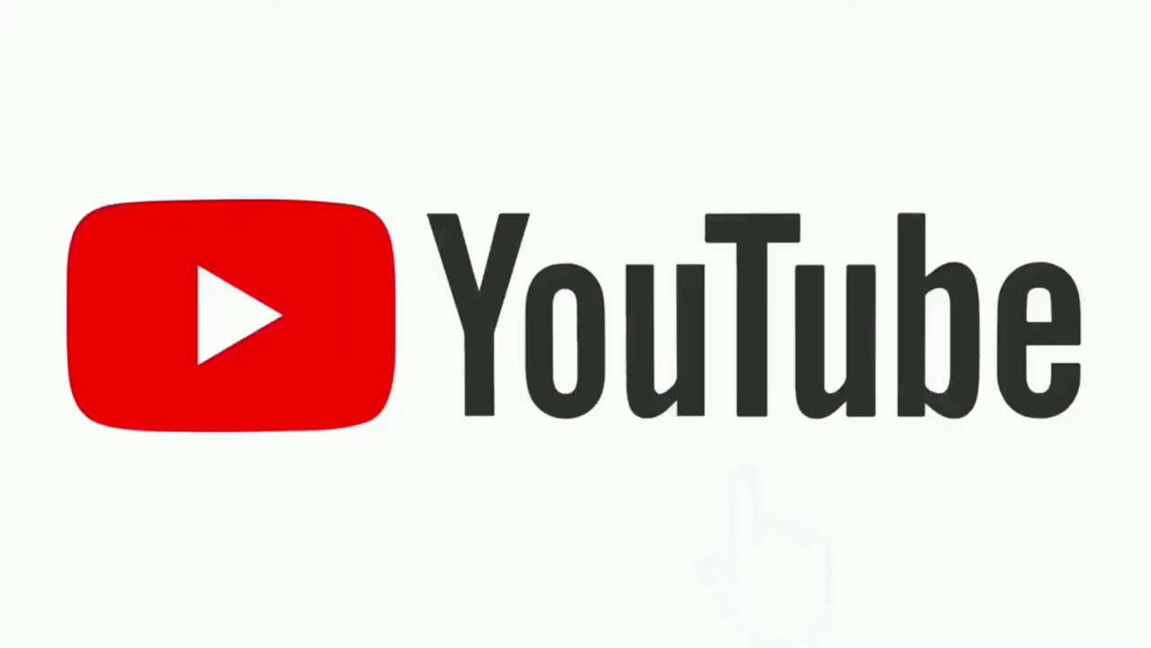